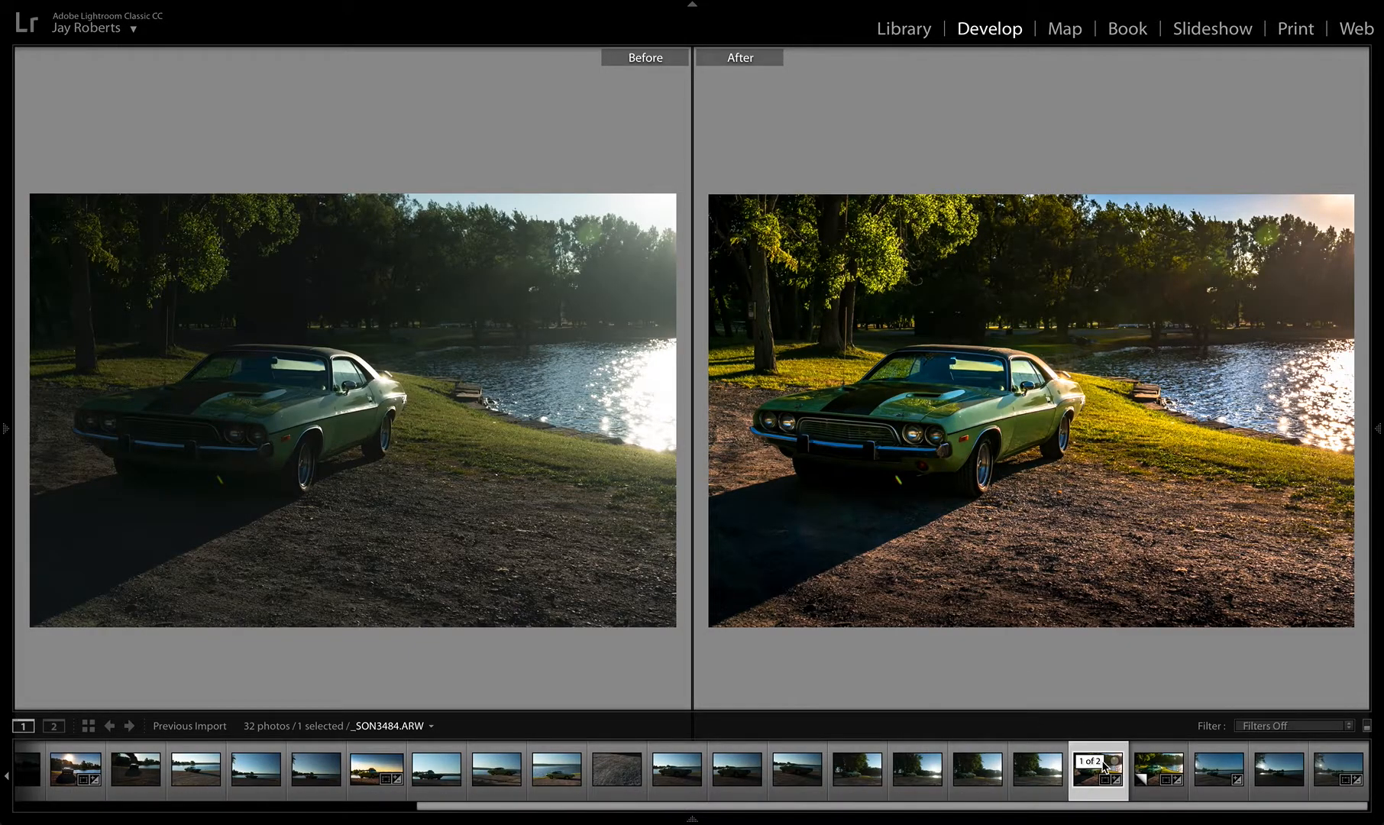
- Hide the filmstrip and switch from the Before & After comparison to a single-image view of the edited car photo
left_click(25, 727)
left_click(26, 726)
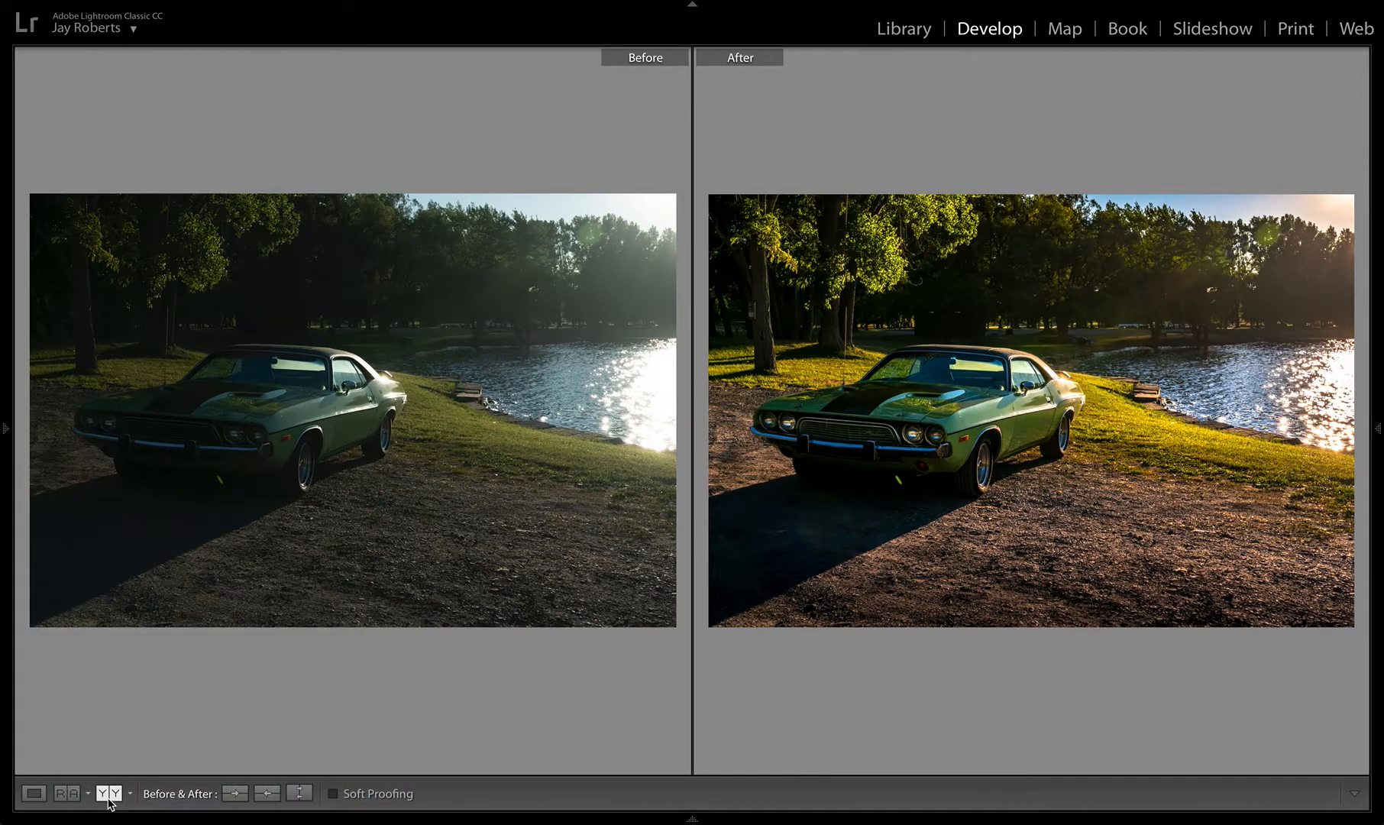
left_click(34, 792)
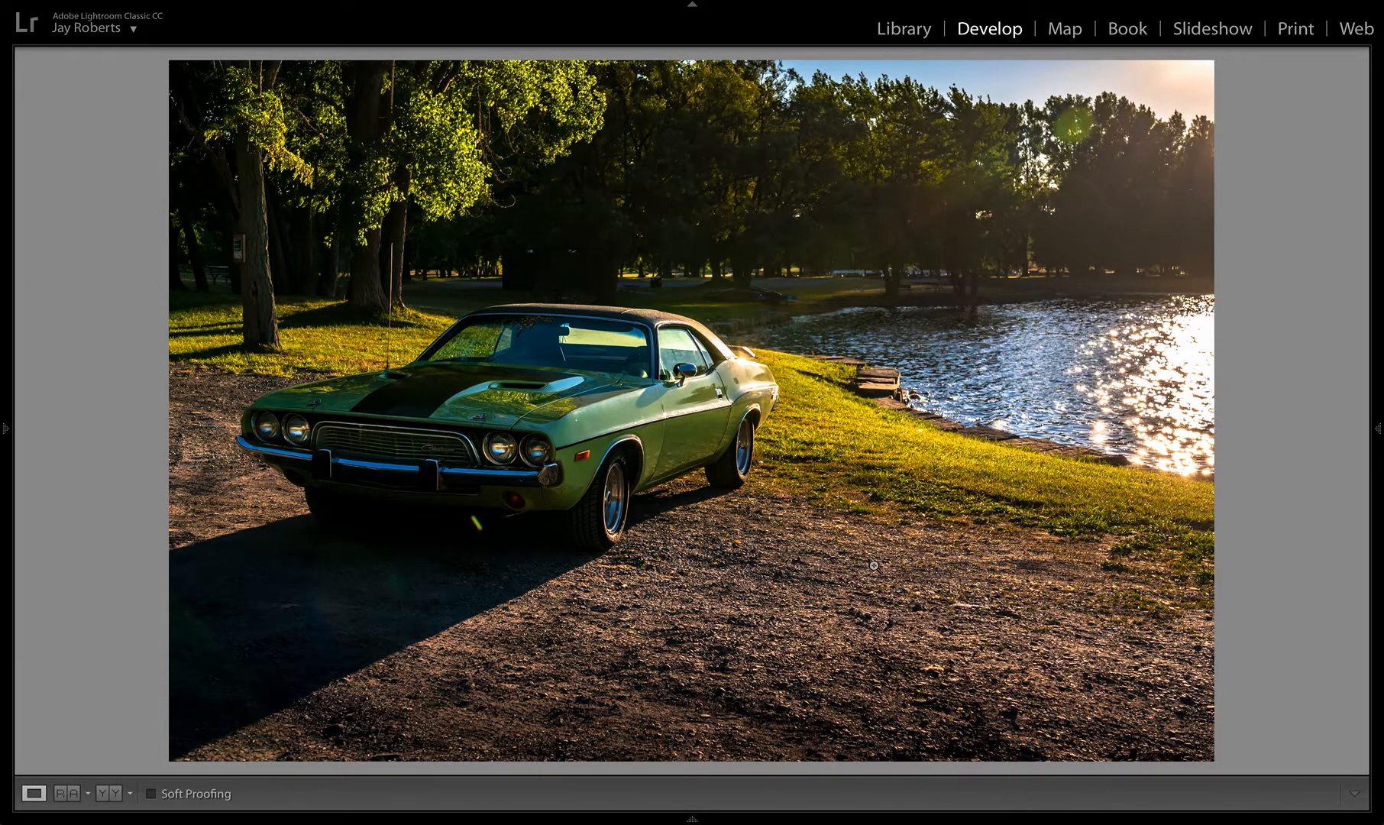
- Show the filmstrip and the Develop adjustments, and select the second version of the _SON3484.ARW car photo
mouse_move(690, 818)
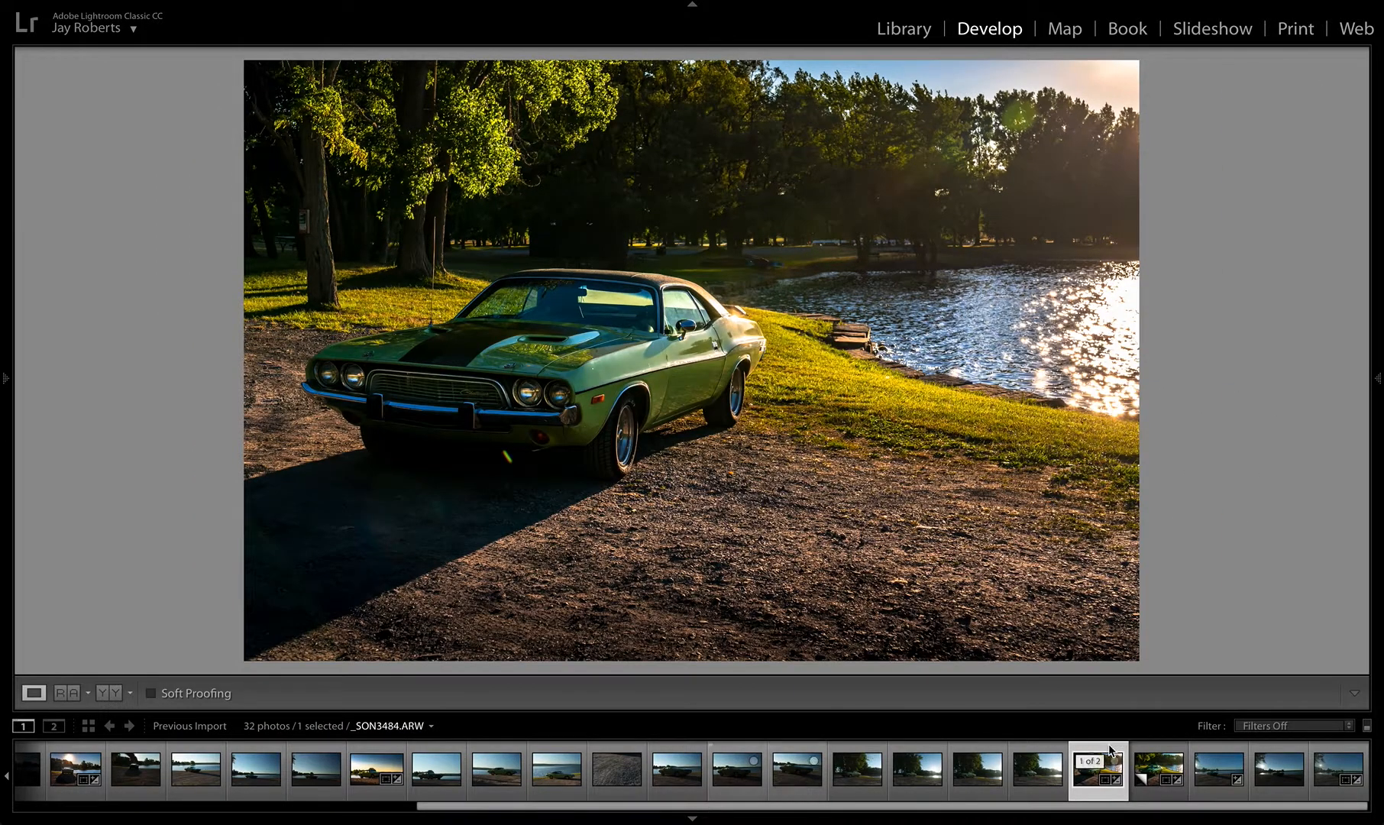
left_click(1160, 766)
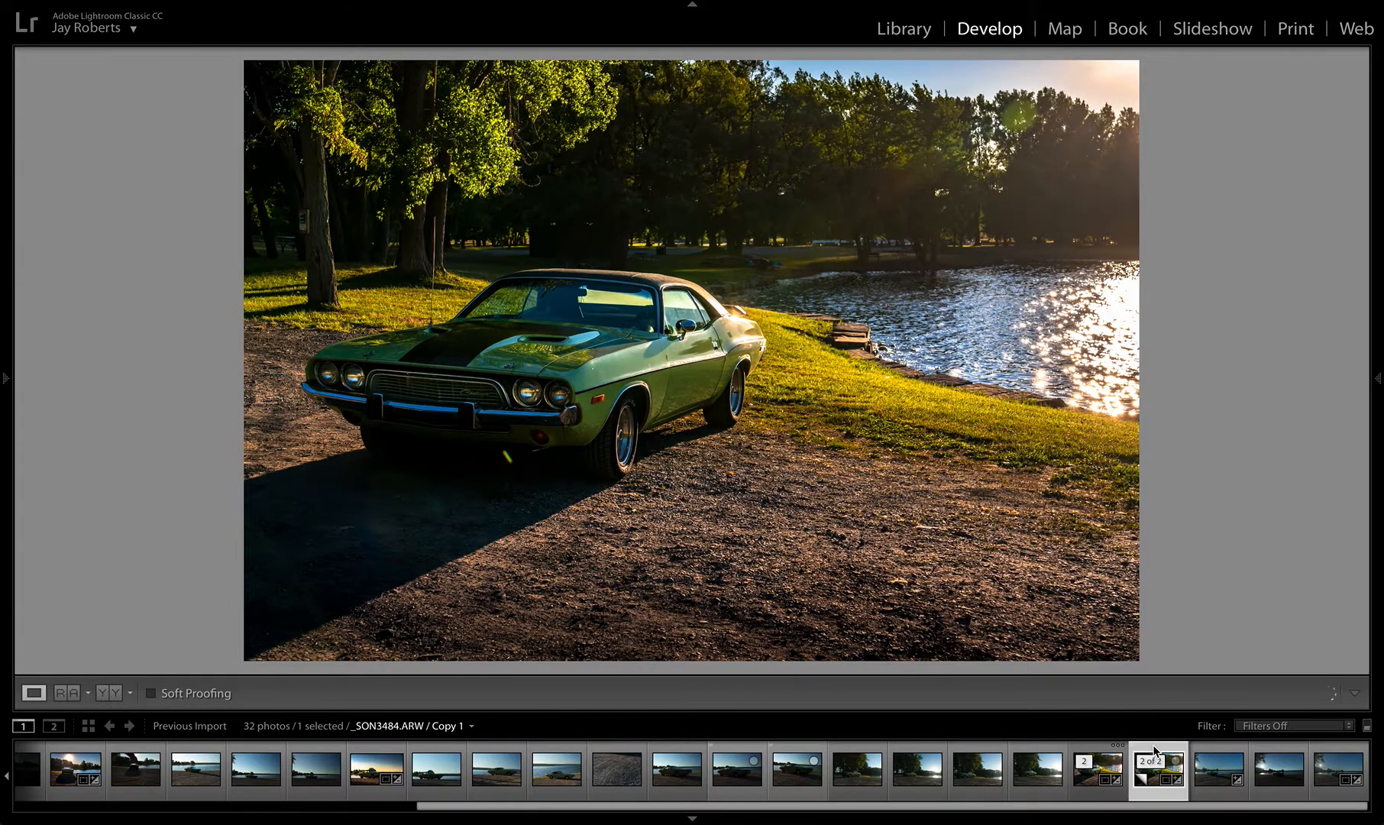
left_click(1378, 336)
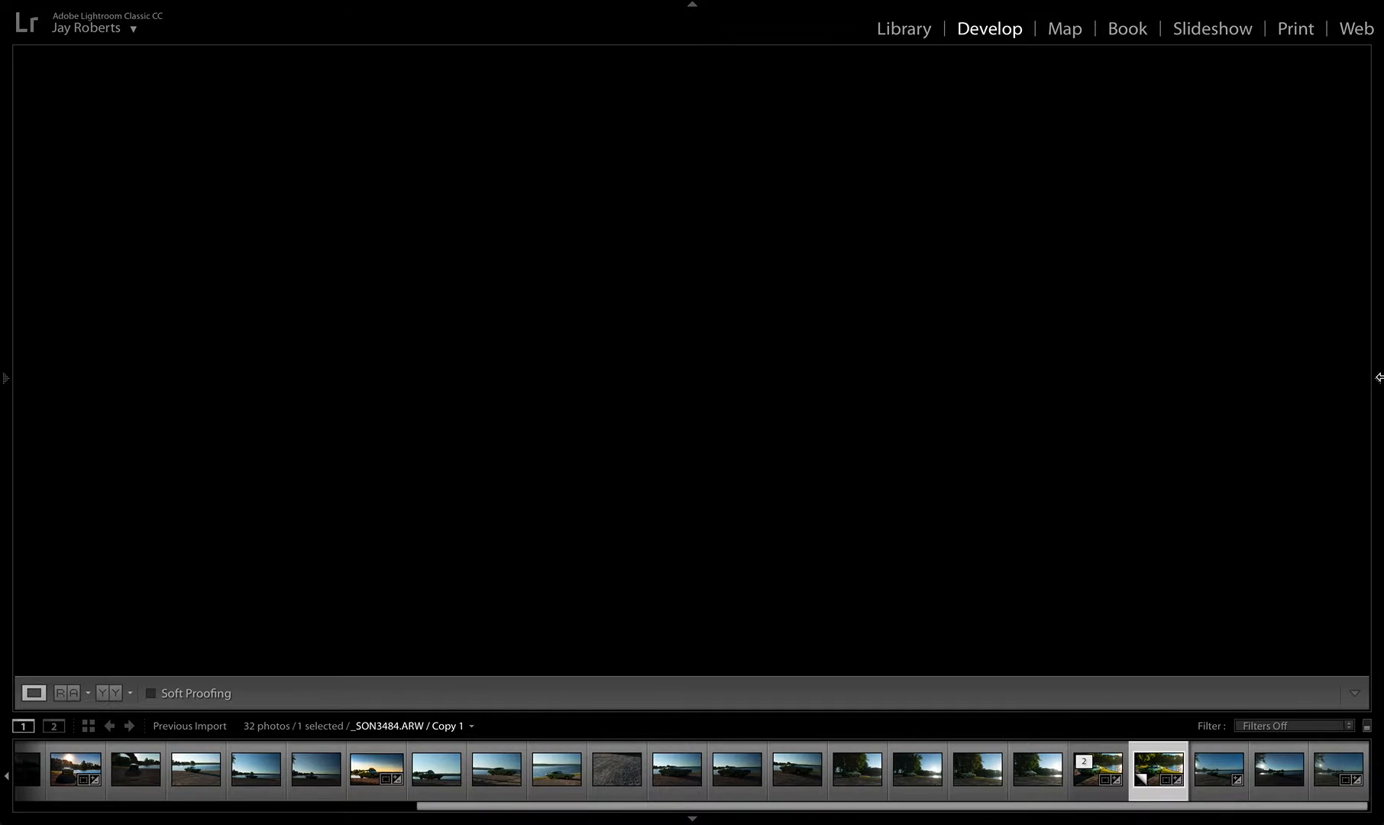
left_click(1151, 762)
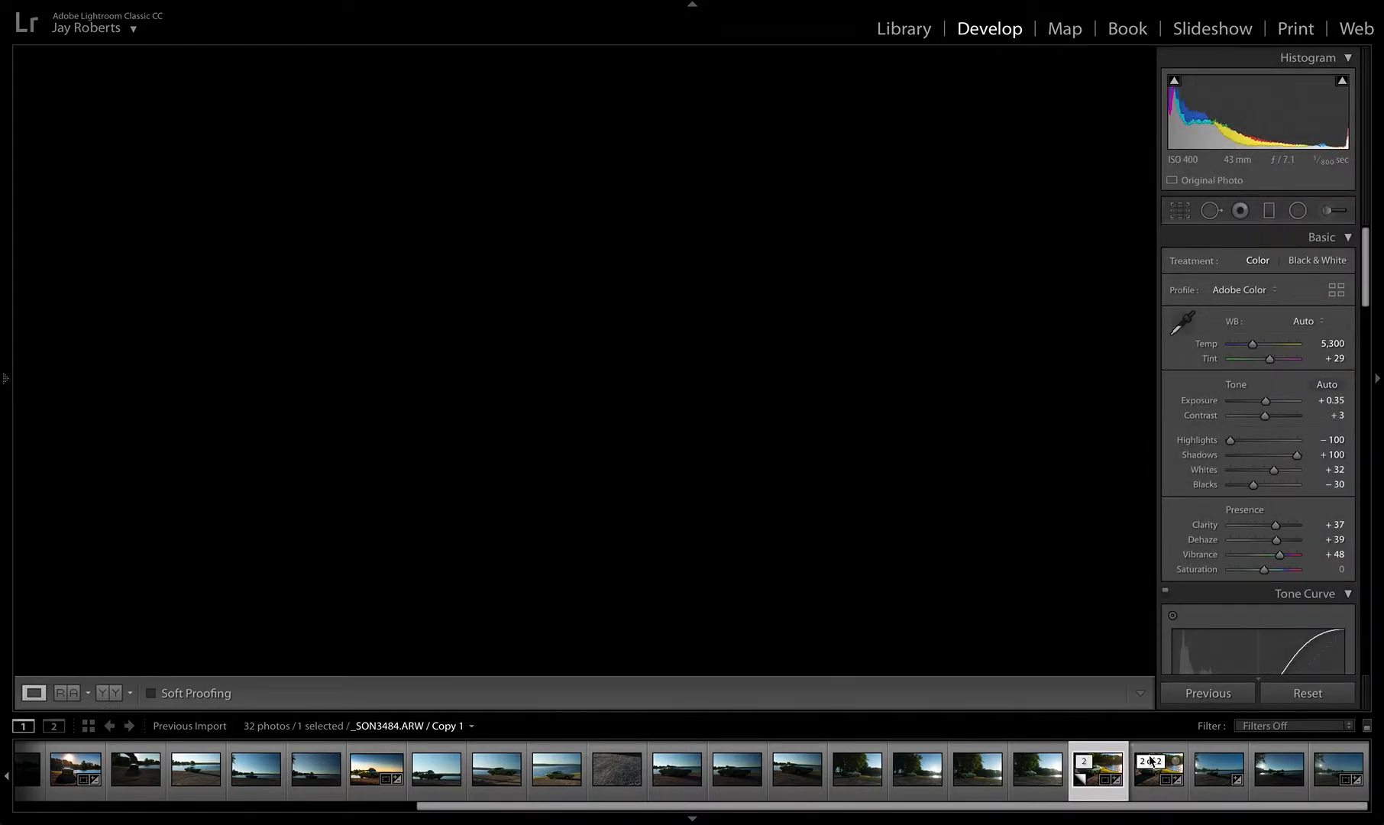
left_click(1165, 749)
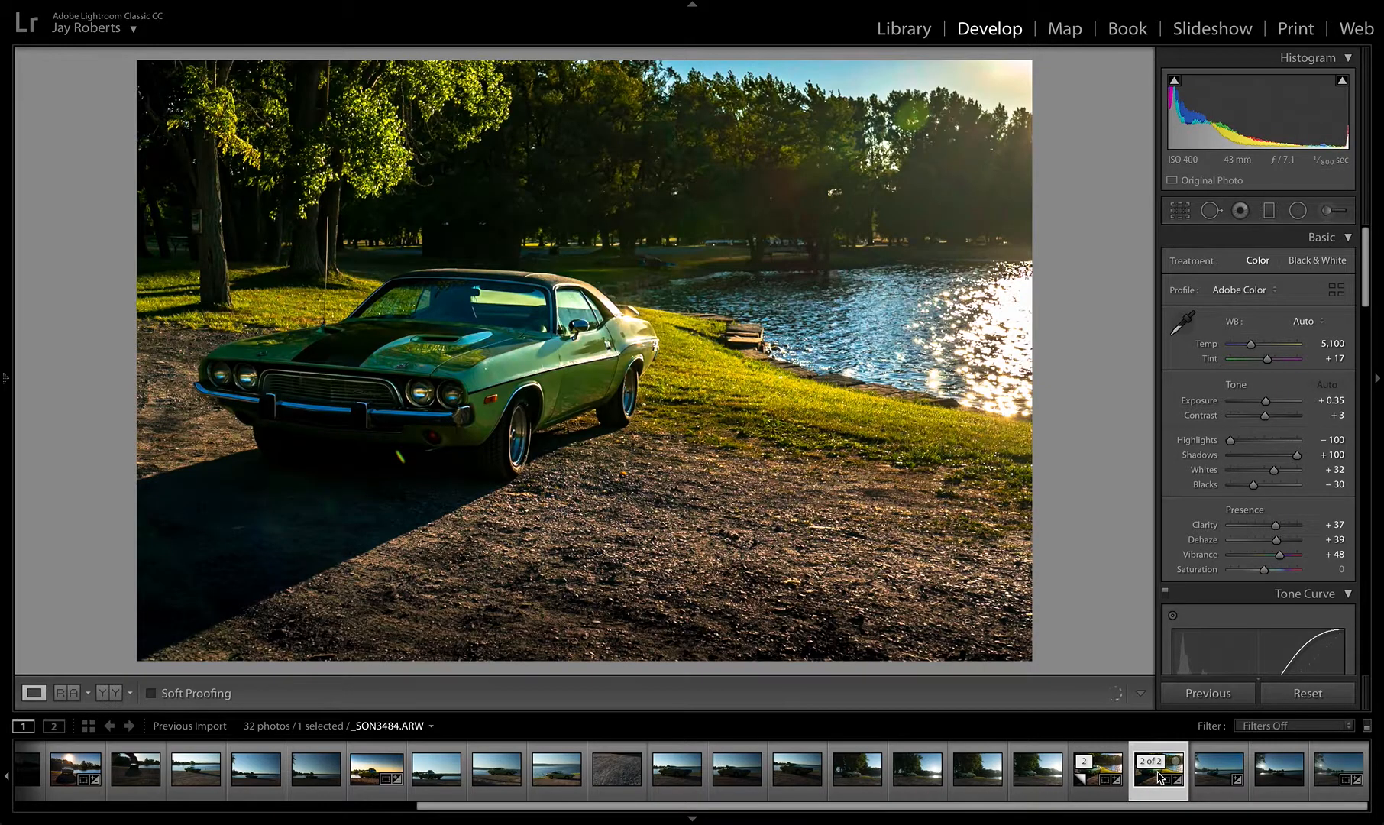
- Reset the selected car photo's develop settings and hide the filmstrip to enlarge the image
right_click(1157, 777)
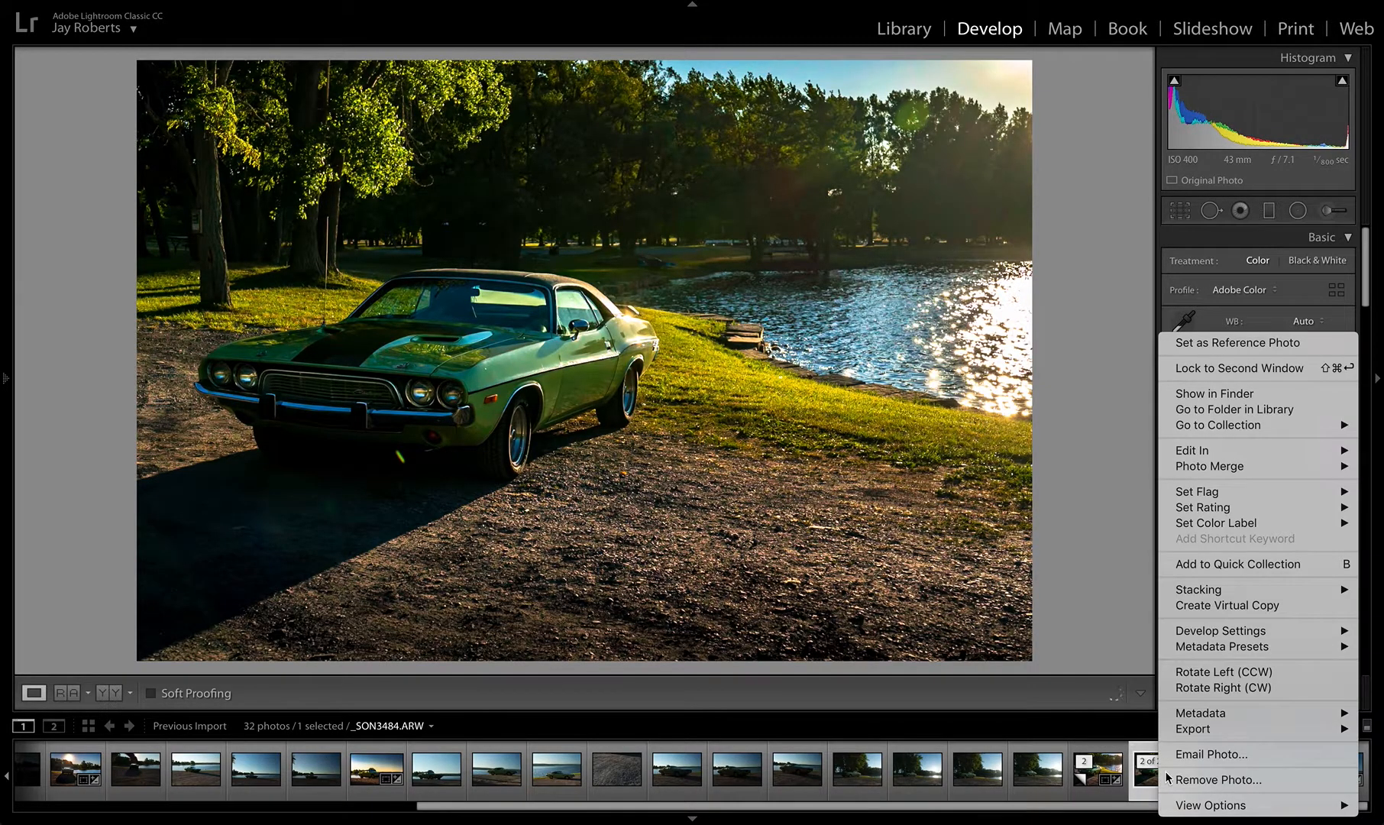
mouse_move(1198, 719)
mouse_move(1196, 628)
left_click(1064, 585)
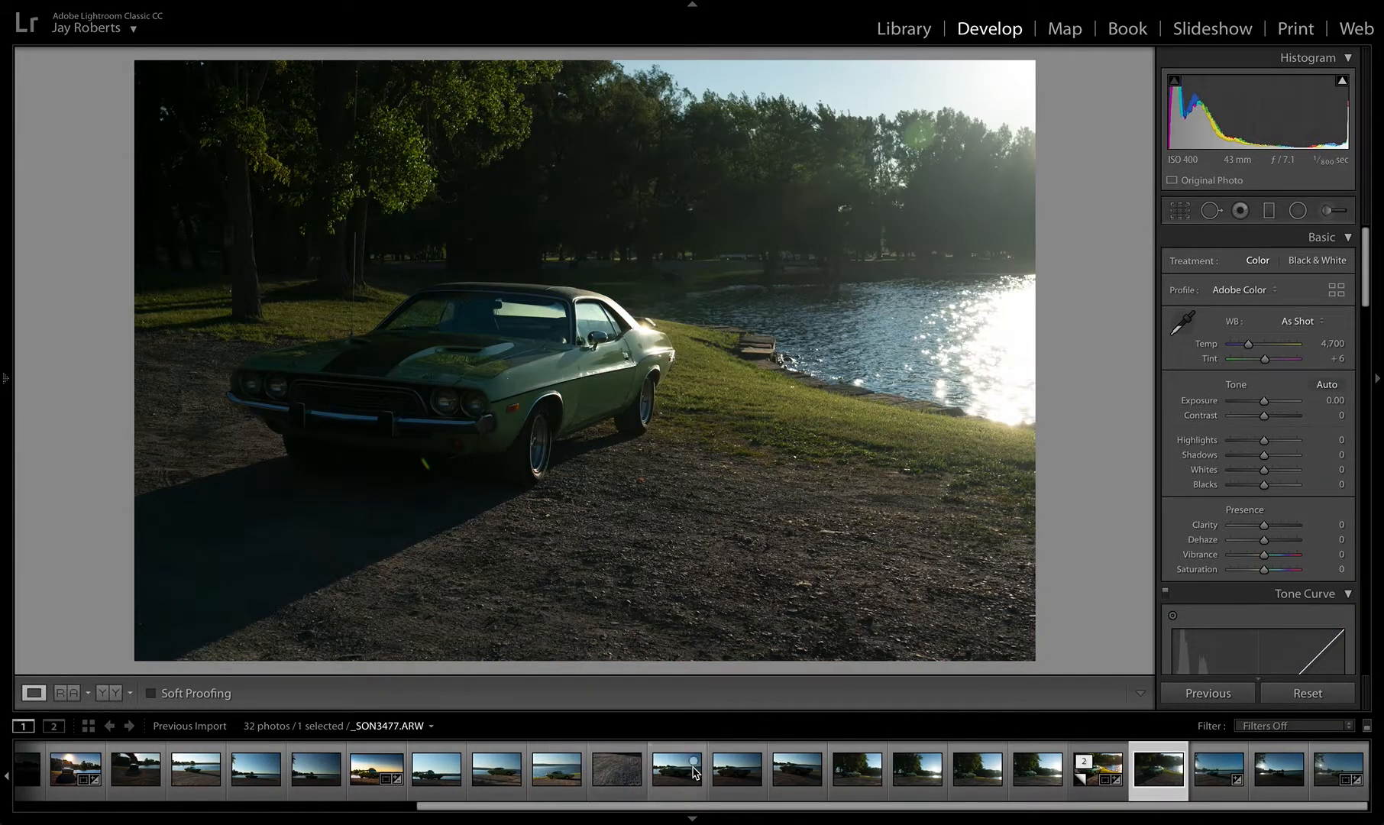
left_click(692, 817)
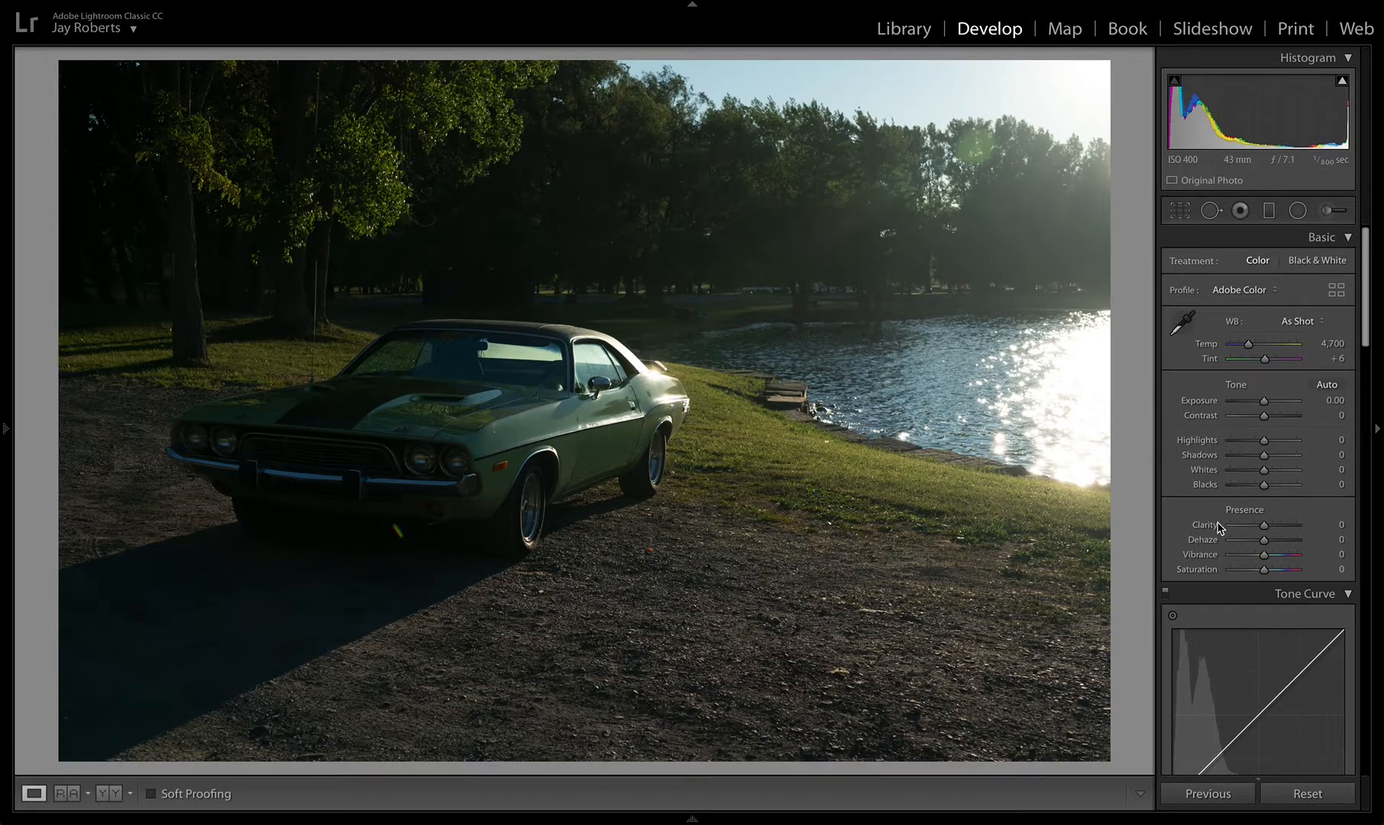
- Set the photo's Highlights to −100 and its Shadows to +100
scroll(1263, 443, "down", 2)
scroll(1262, 445, "up", 2)
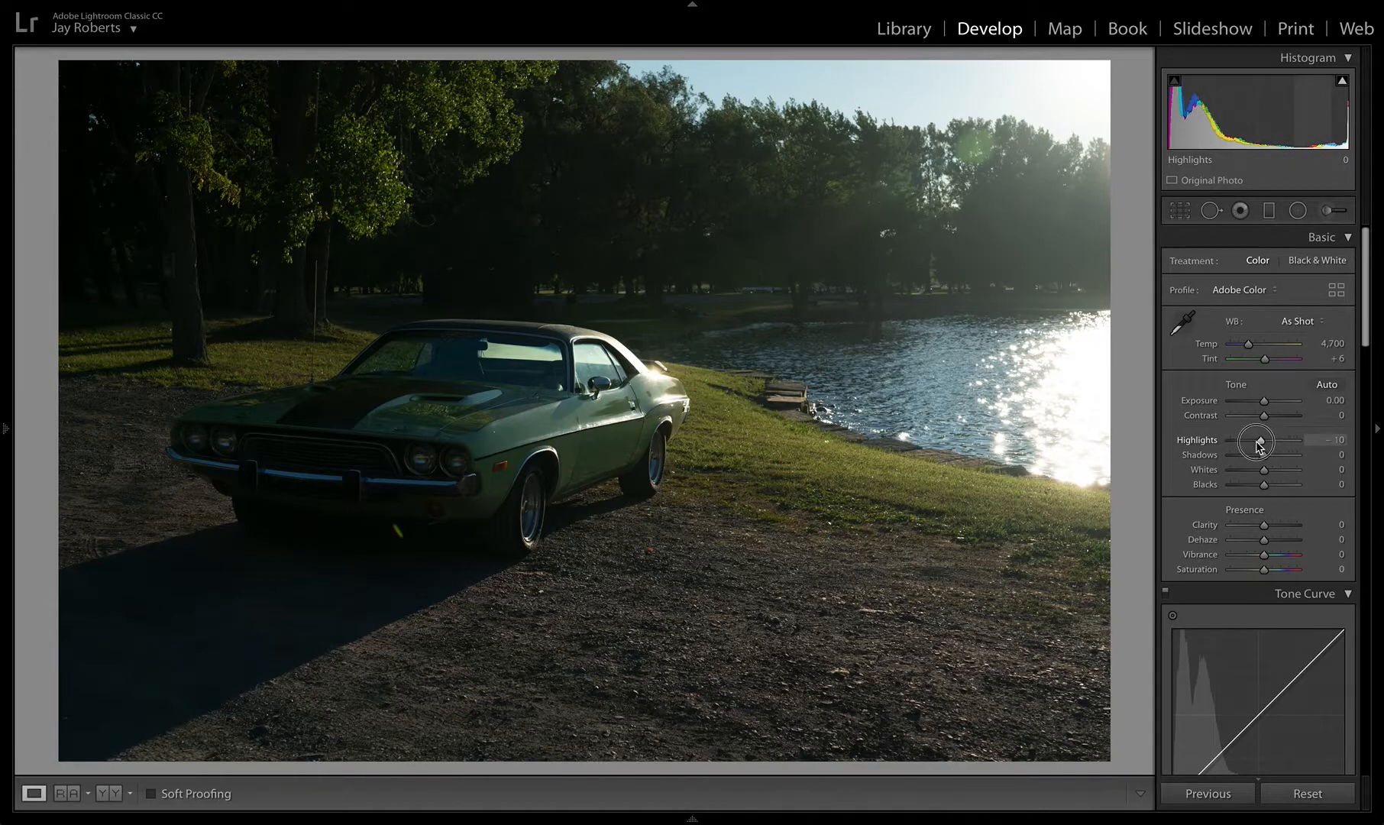
left_click_drag(1264, 442, 1183, 443)
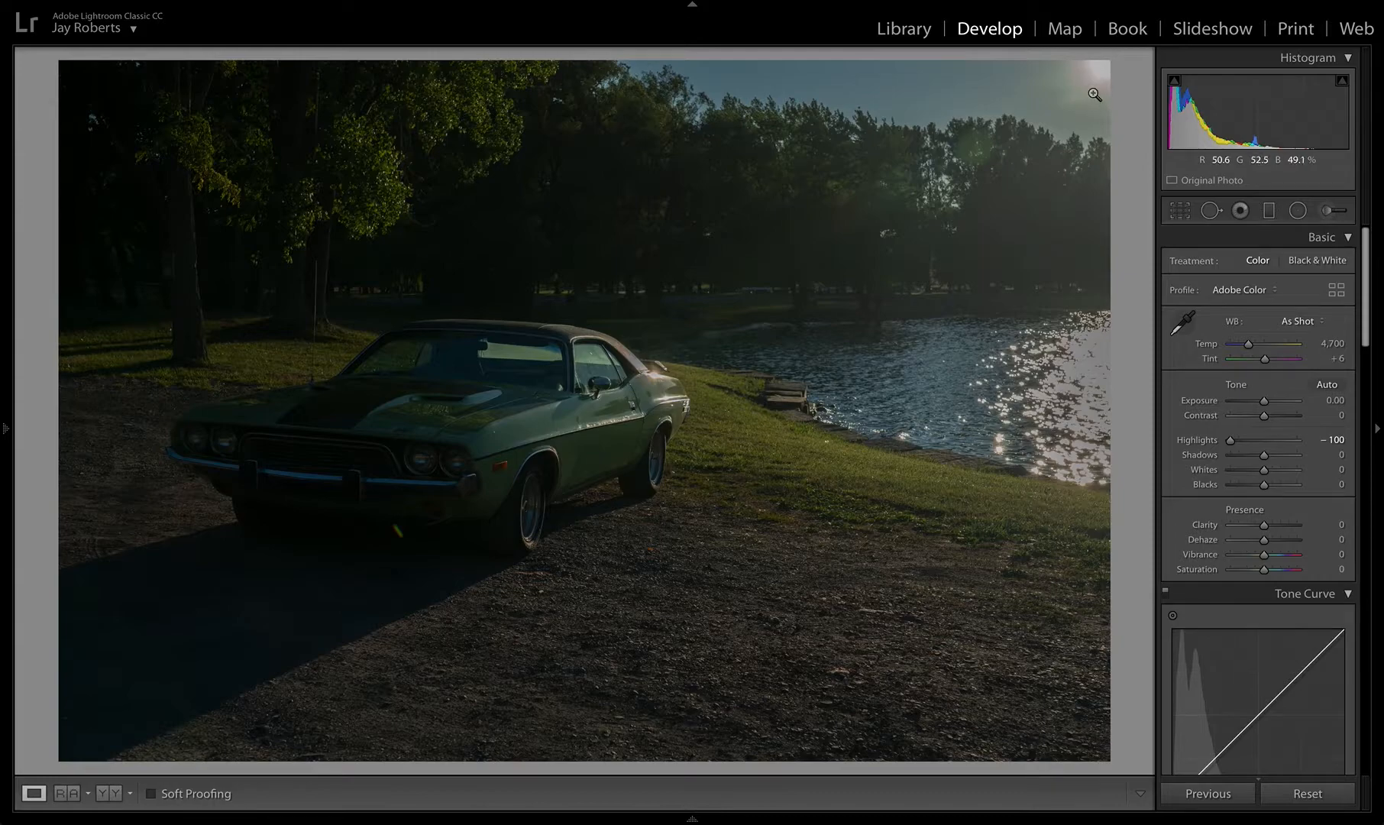
left_click_drag(1265, 456, 1379, 432)
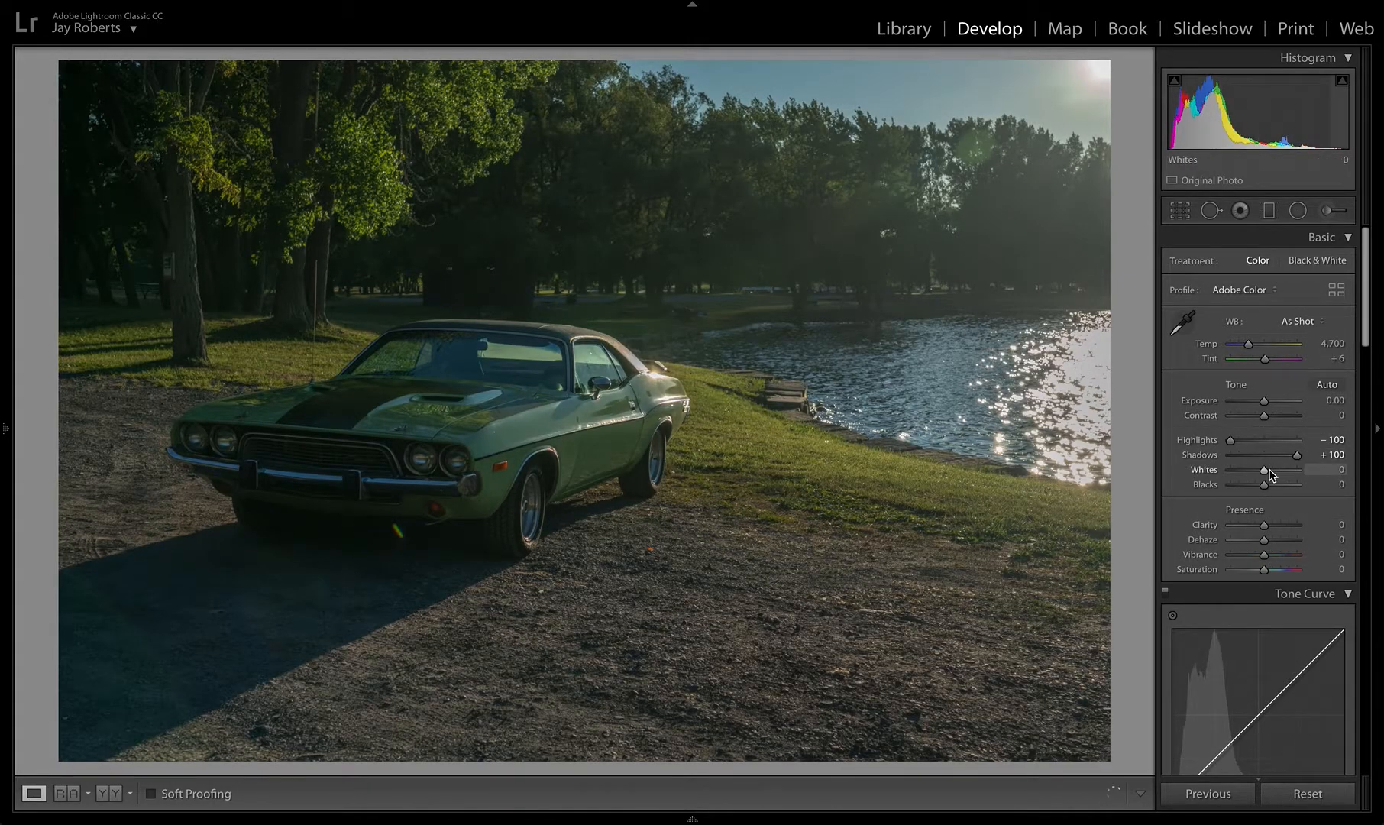
- Set Whites to +26, Blacks to −36 and Clarity to +29, checking the black and white points with the clipping preview
key("alt")
mouse_move(1263, 472)
left_mouse_down()
mouse_move(1285, 477)
mouse_move(1254, 490)
left_mouse_up()
key("alt")
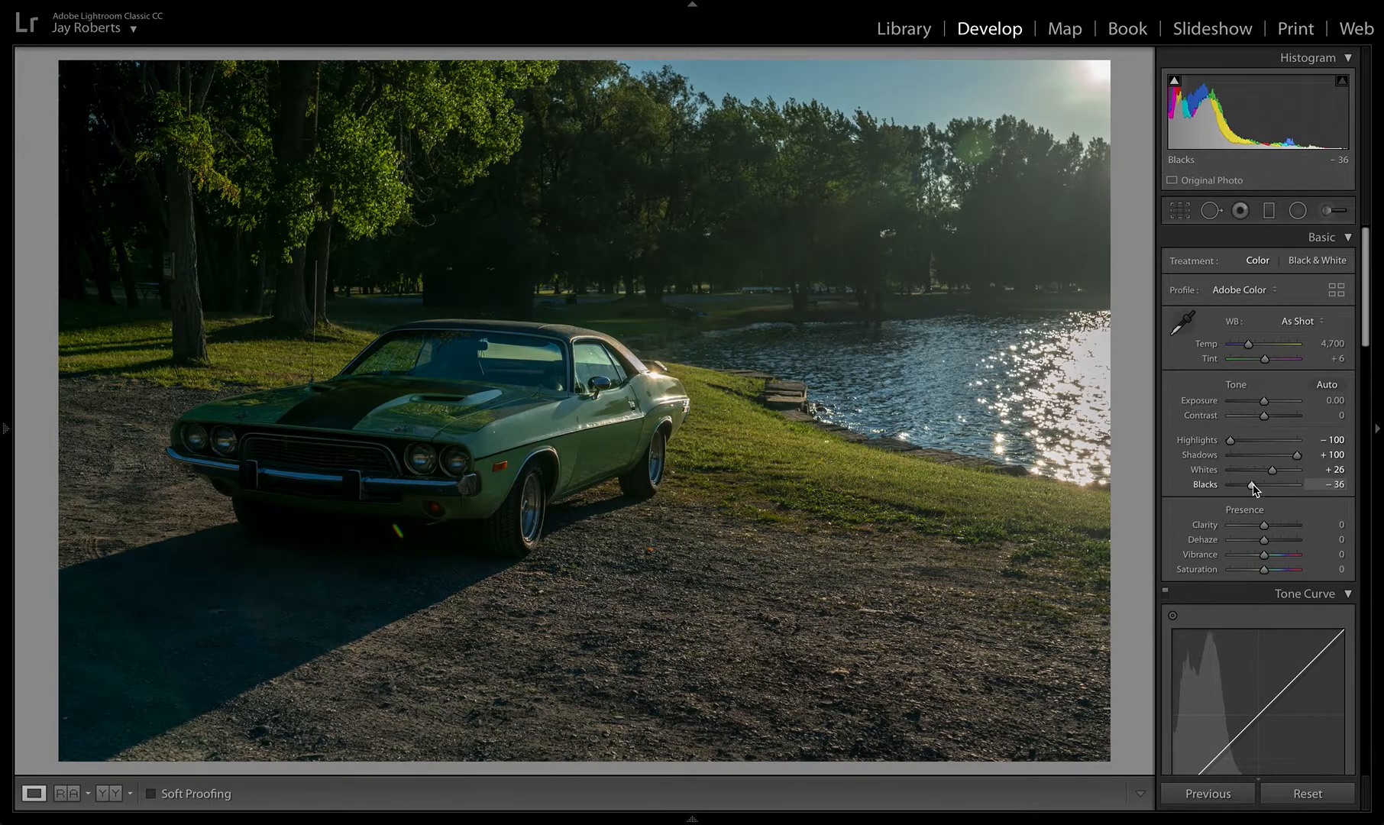
left_click_drag(1264, 525, 1275, 532)
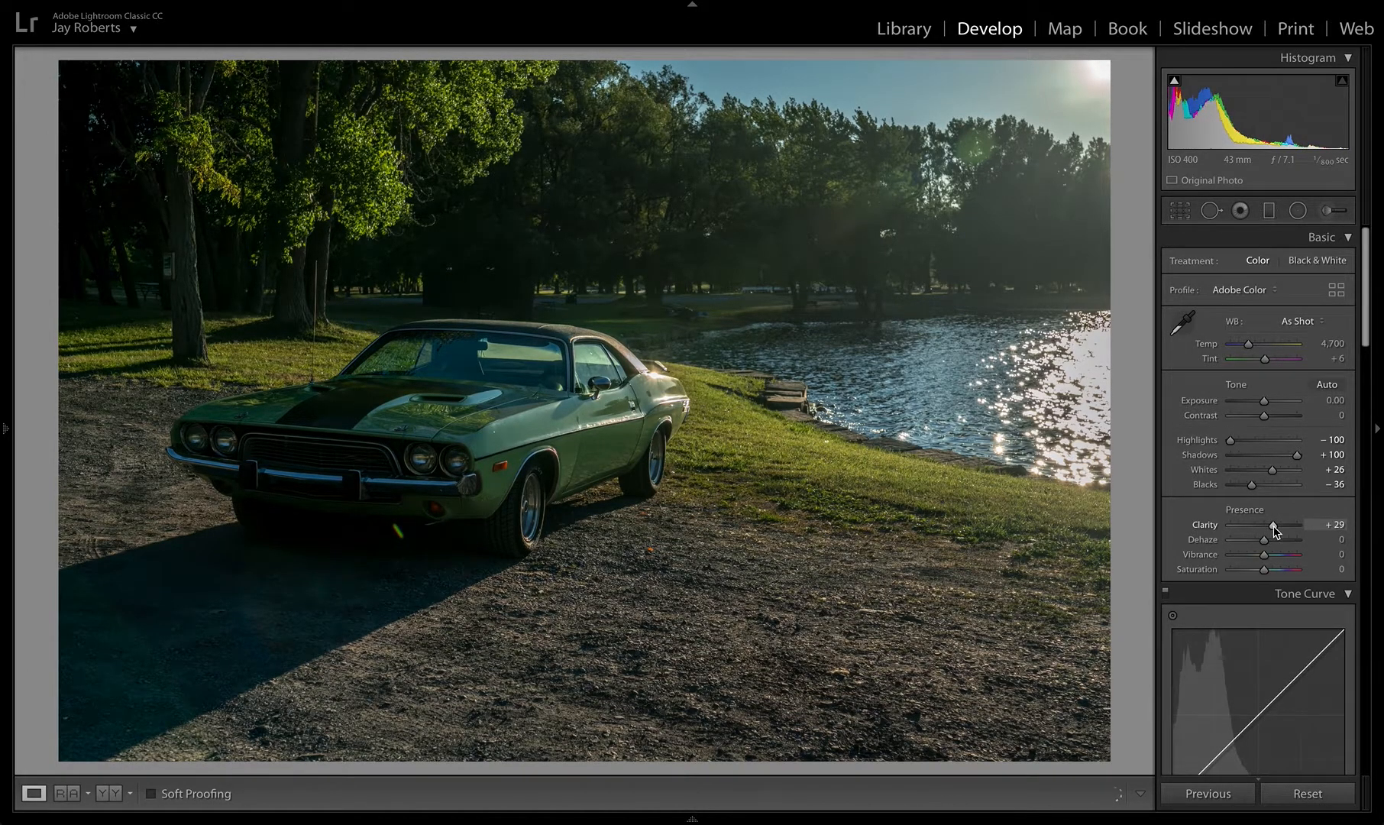
- Shape the tone curve with Highlights at +43, Lights at +11 and Shadows at −19
scroll(1273, 527, "down", 5)
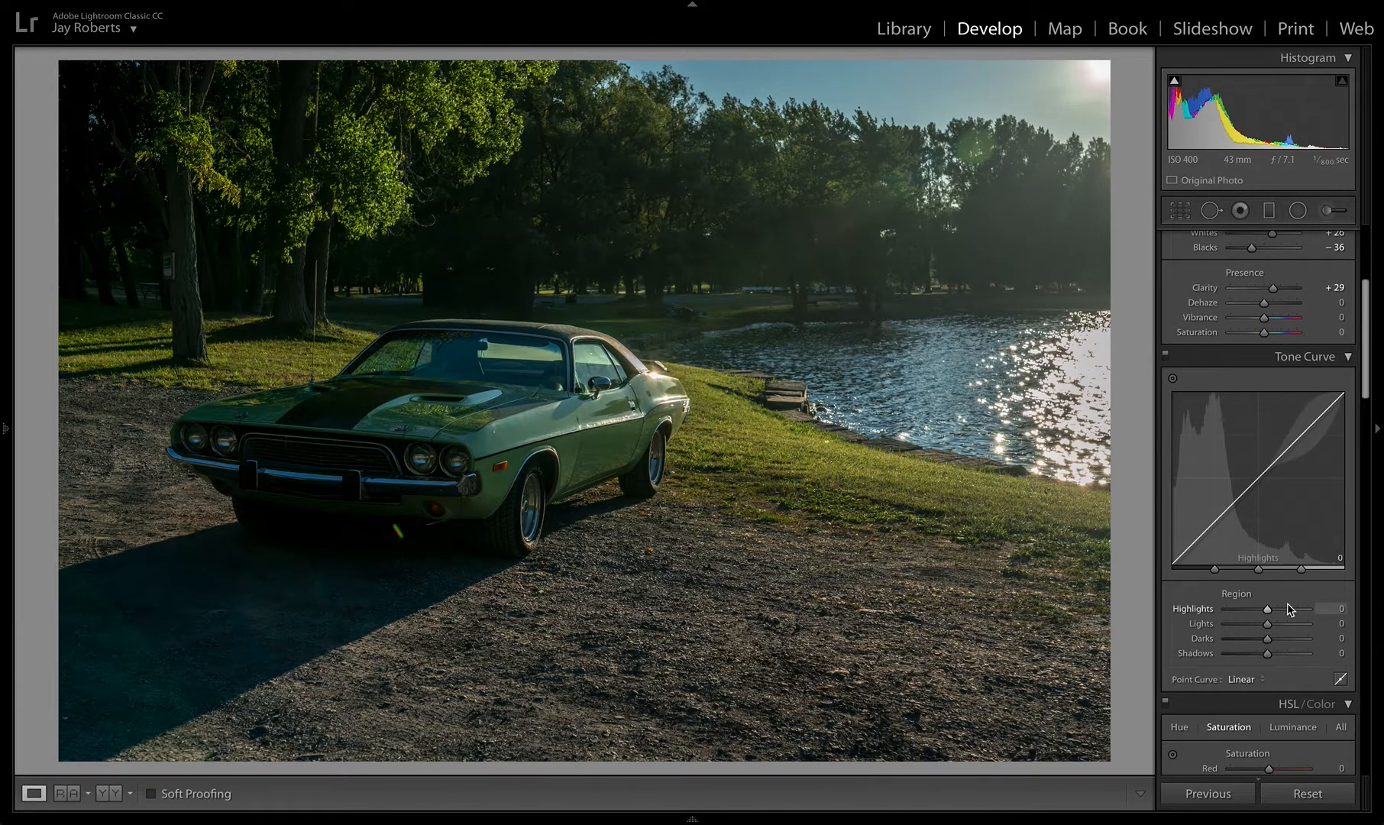
mouse_move(1267, 611)
left_mouse_down()
mouse_move(1308, 615)
mouse_move(1255, 619)
mouse_move(1285, 609)
left_mouse_up()
left_click(1269, 626)
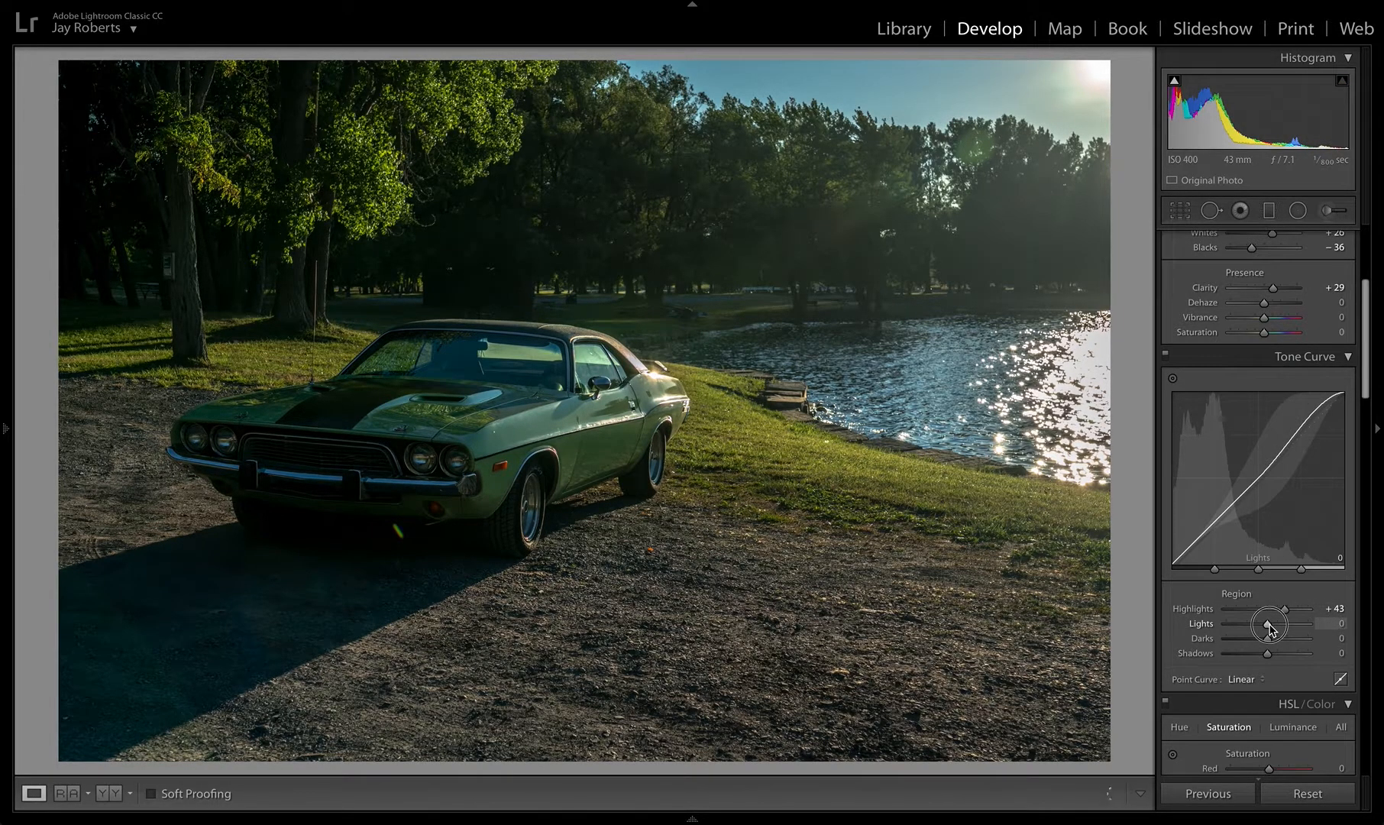
left_click_drag(1269, 626, 1273, 629)
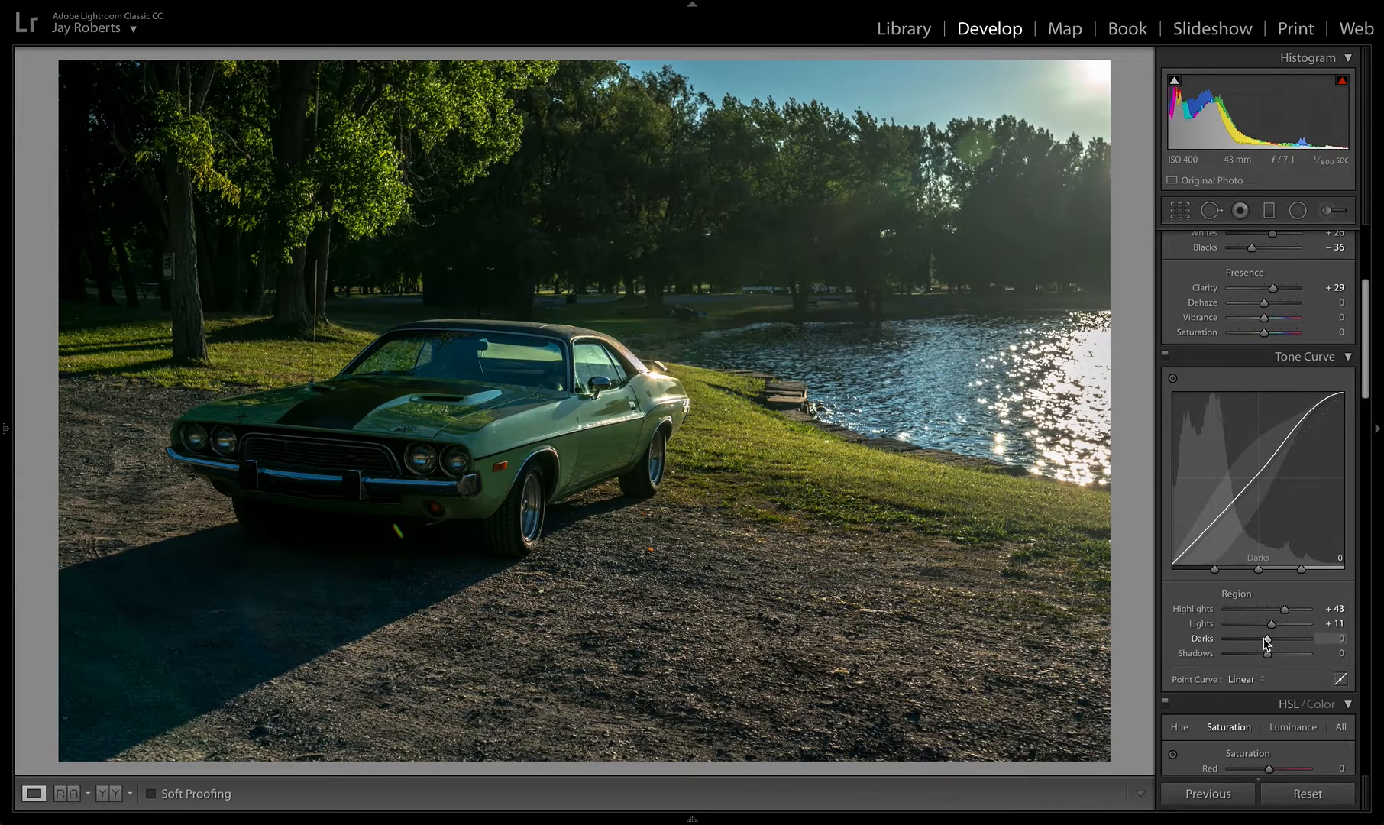
left_click(1269, 645)
left_click_drag(1269, 645, 1261, 660)
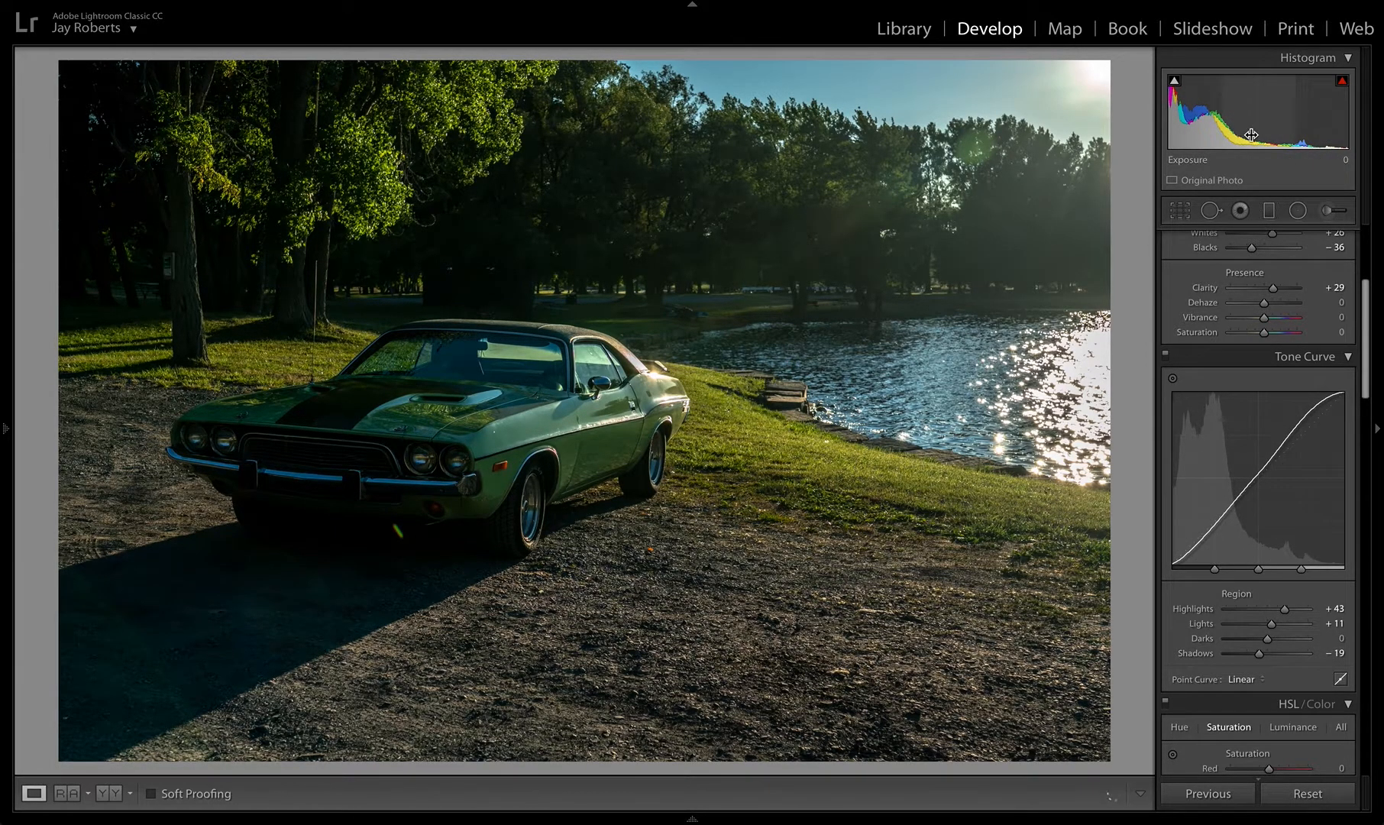
- Start a crop with unlocked proportions and trim the photo slightly at its left, bottom and top edges
left_click(1179, 214)
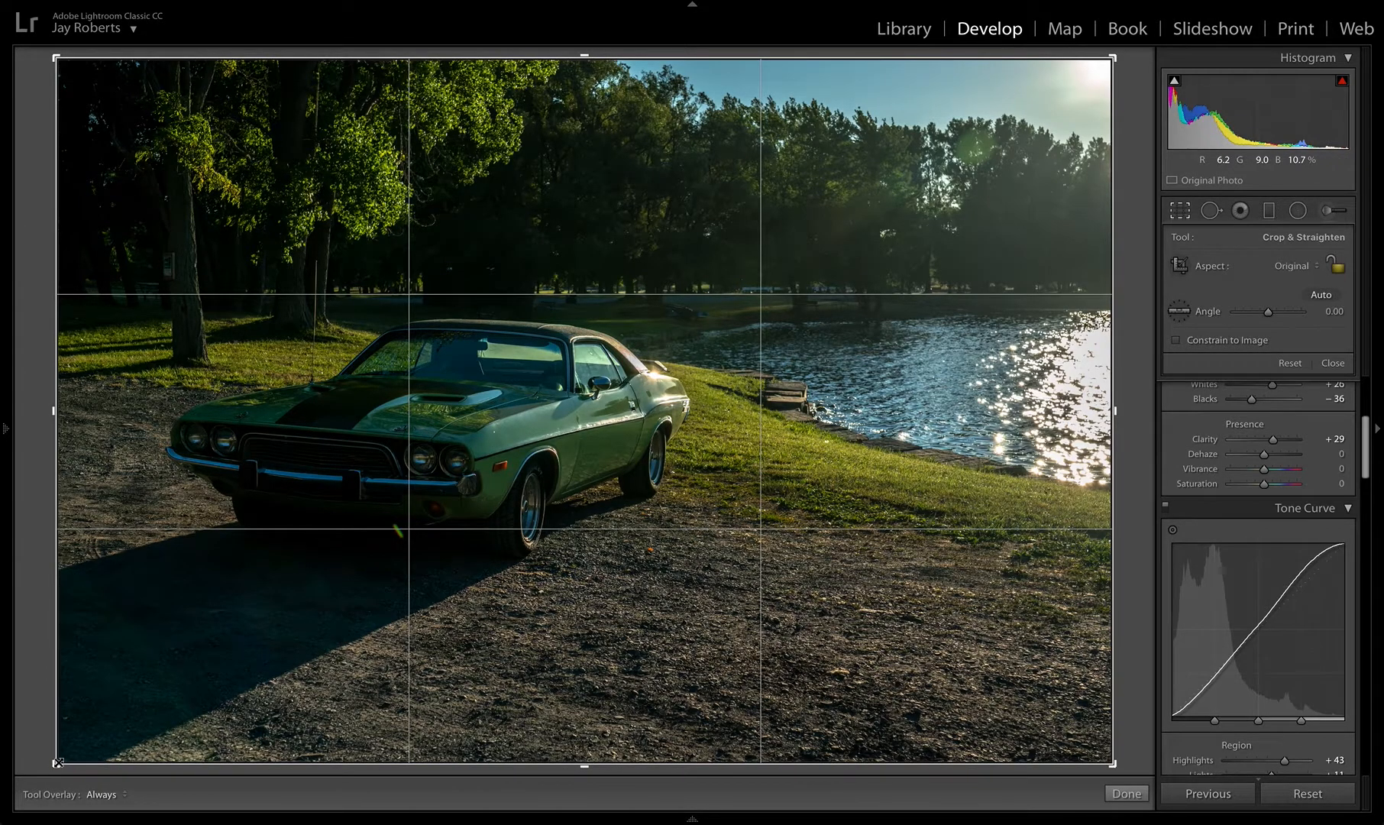
left_click_drag(52, 410, 74, 411)
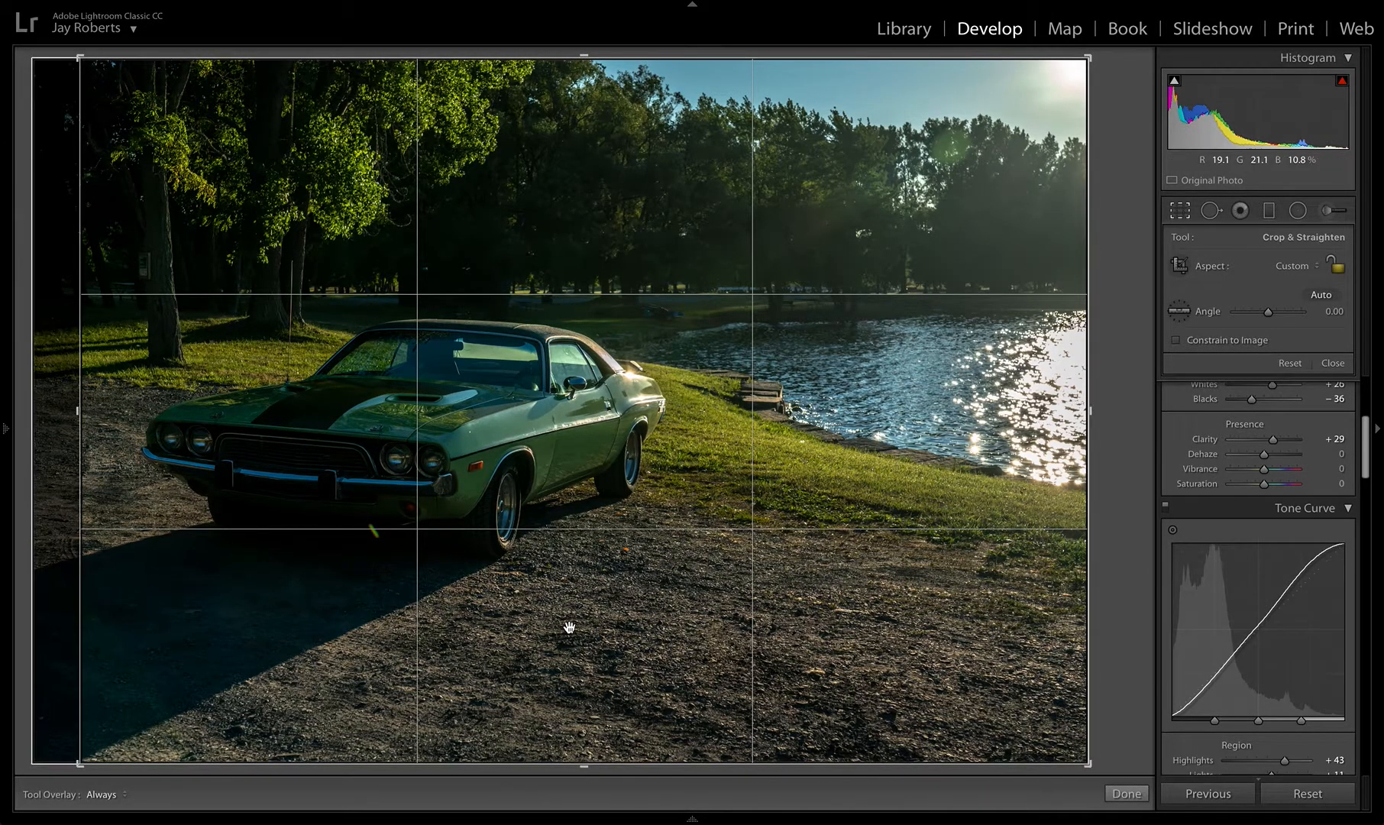
left_click_drag(581, 763, 582, 750)
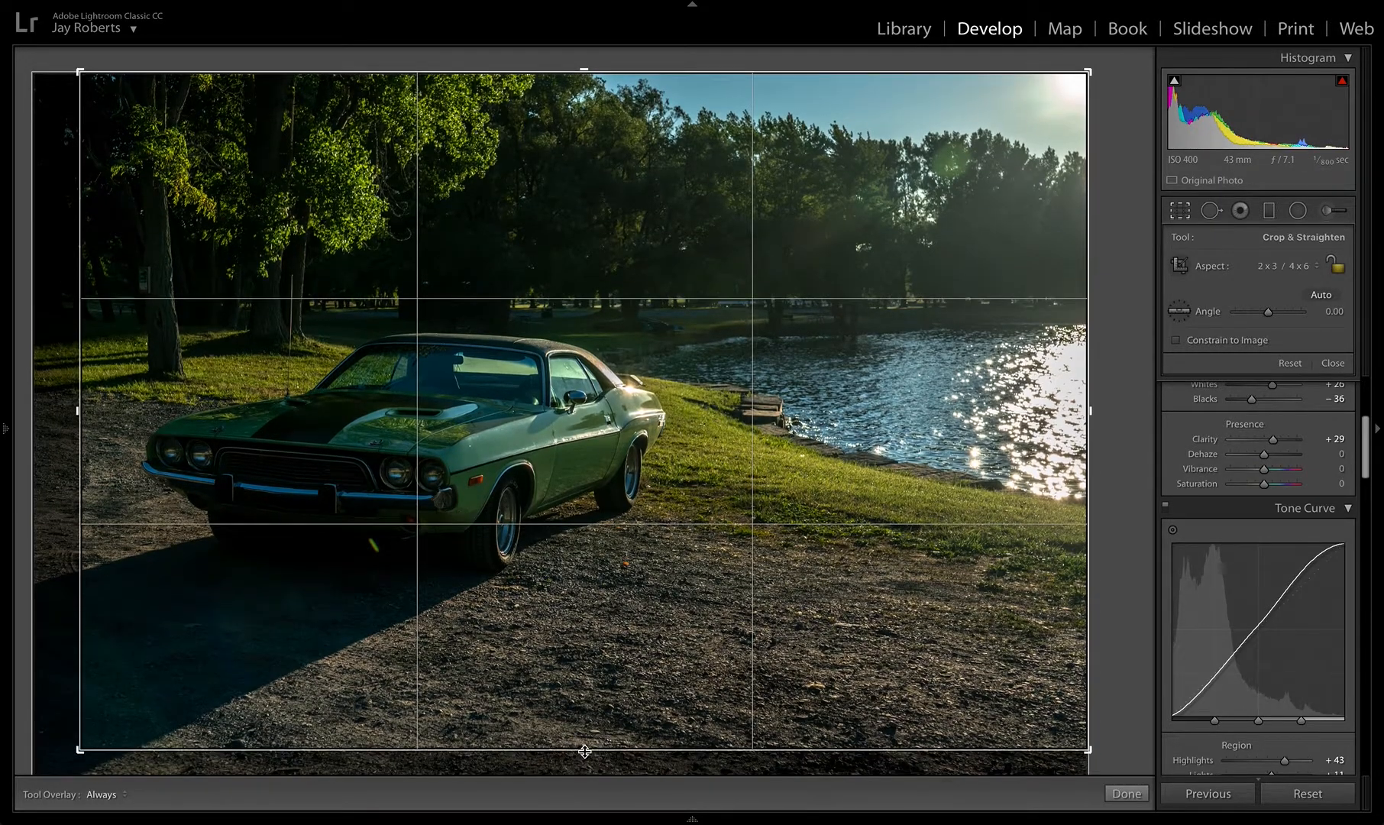
left_click_drag(582, 68, 583, 84)
- Try the Auto Upright correction on the photo and switch Upright back off
scroll(1268, 544, "down", 15)
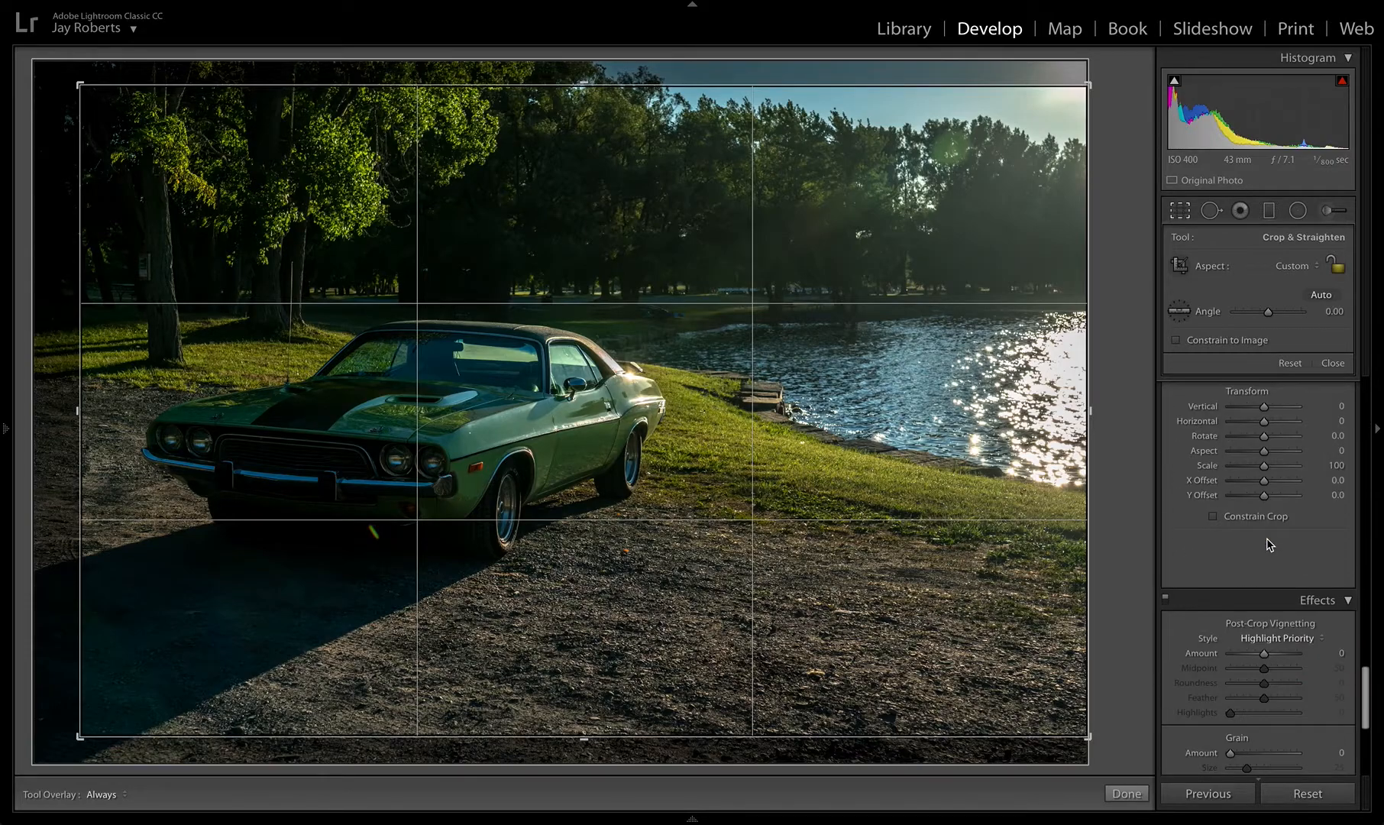
scroll(1268, 544, "up", 10)
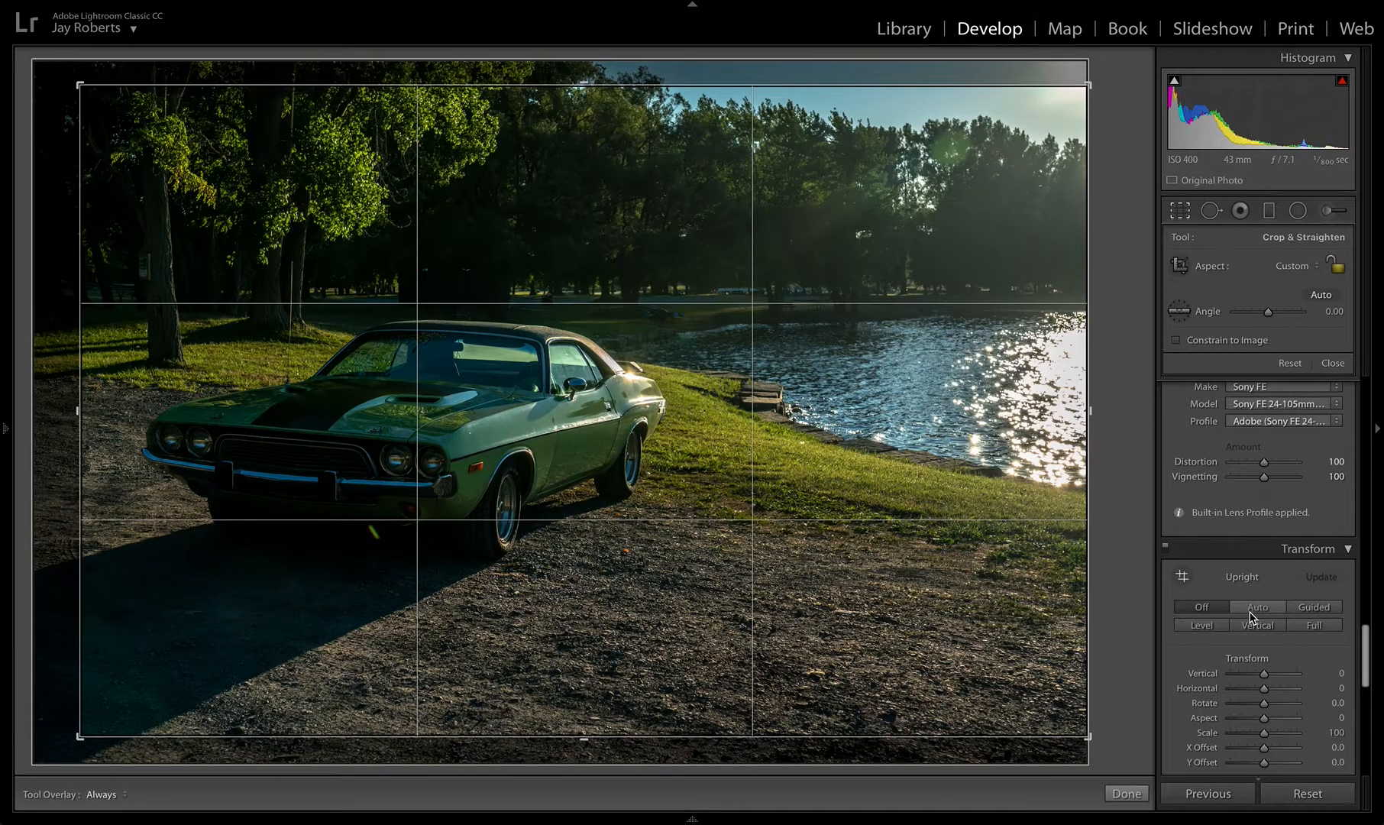
left_click(1250, 613)
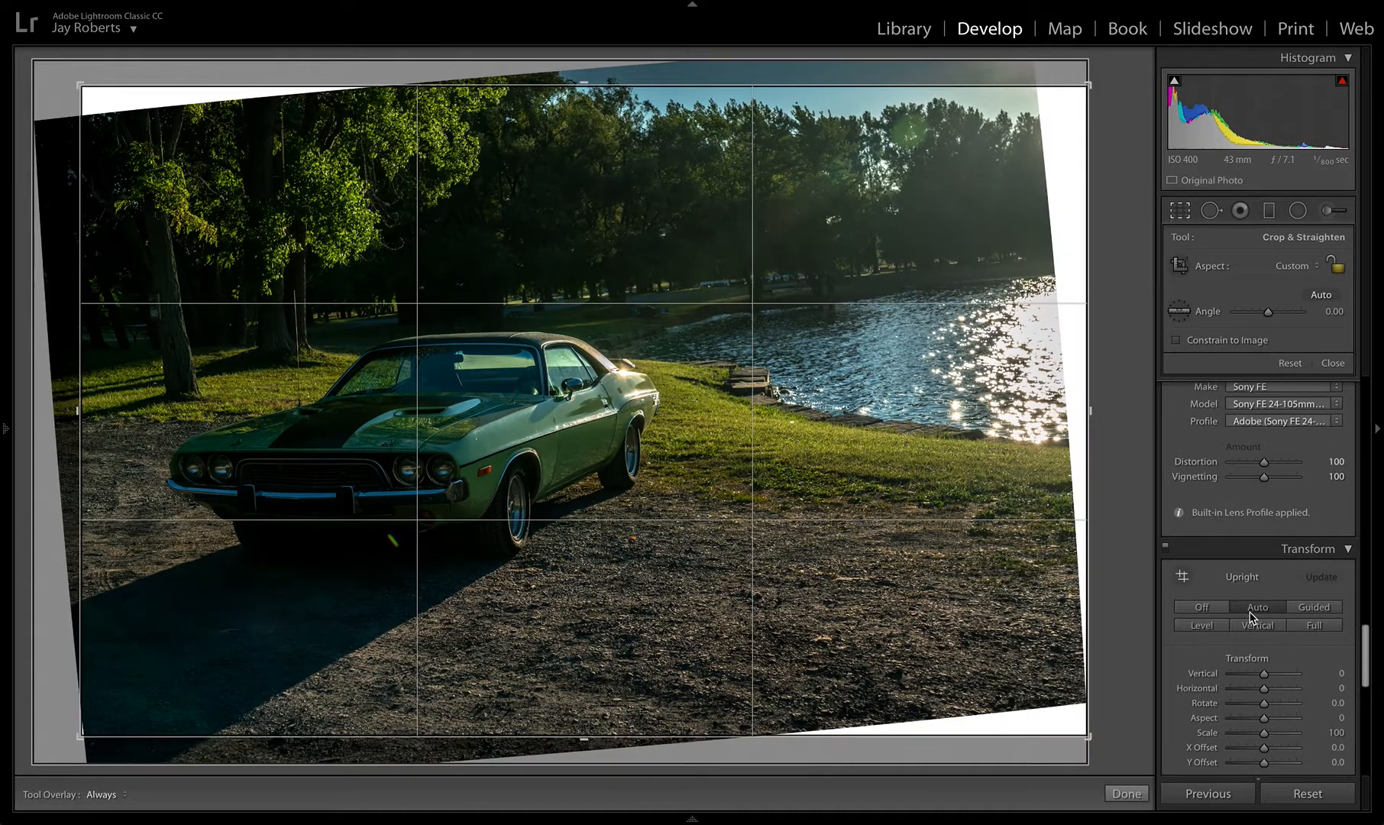
left_click(1205, 617)
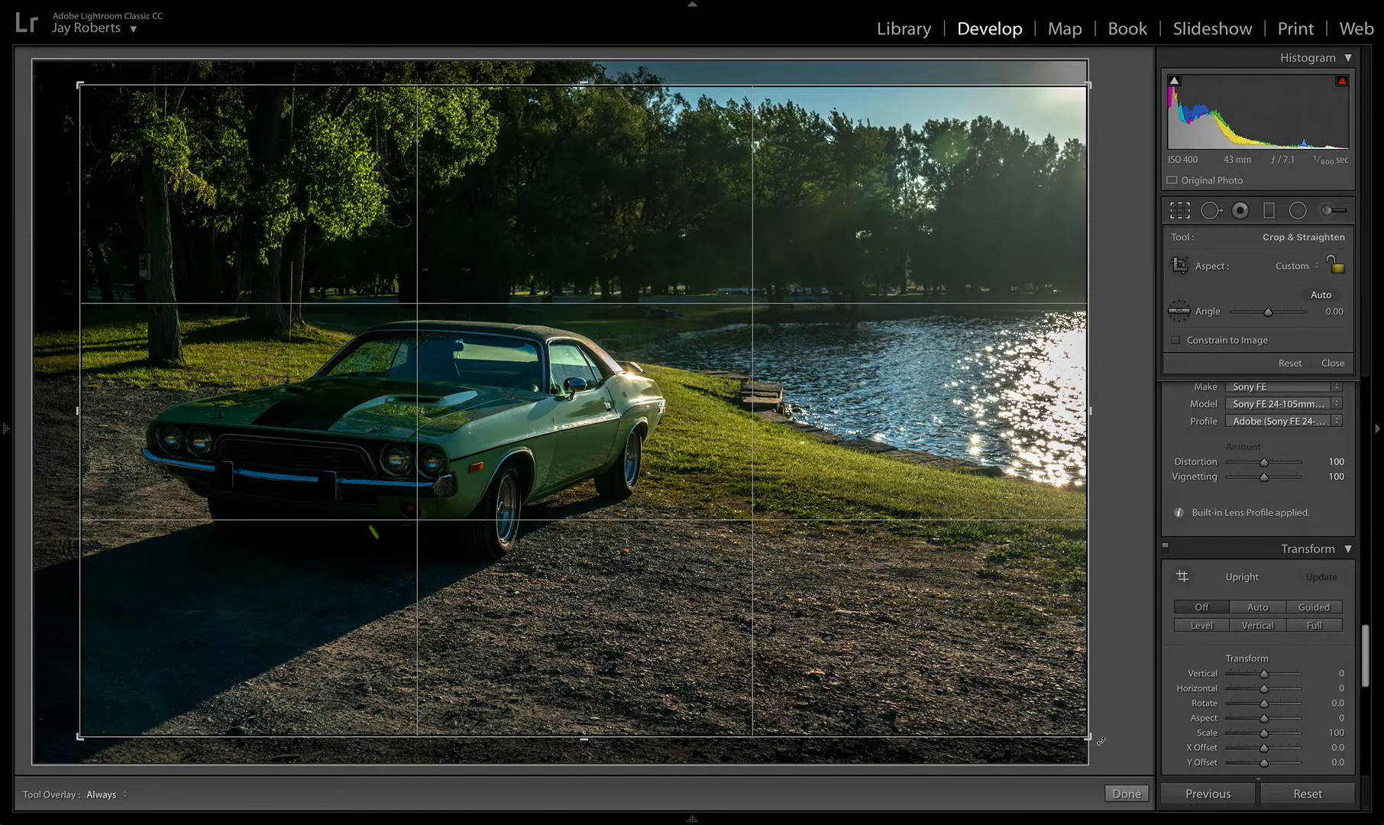
- Straighten the crop to an angle of 0.41 and trim a little more from the photo's left edge
left_click_drag(1101, 740, 1104, 749)
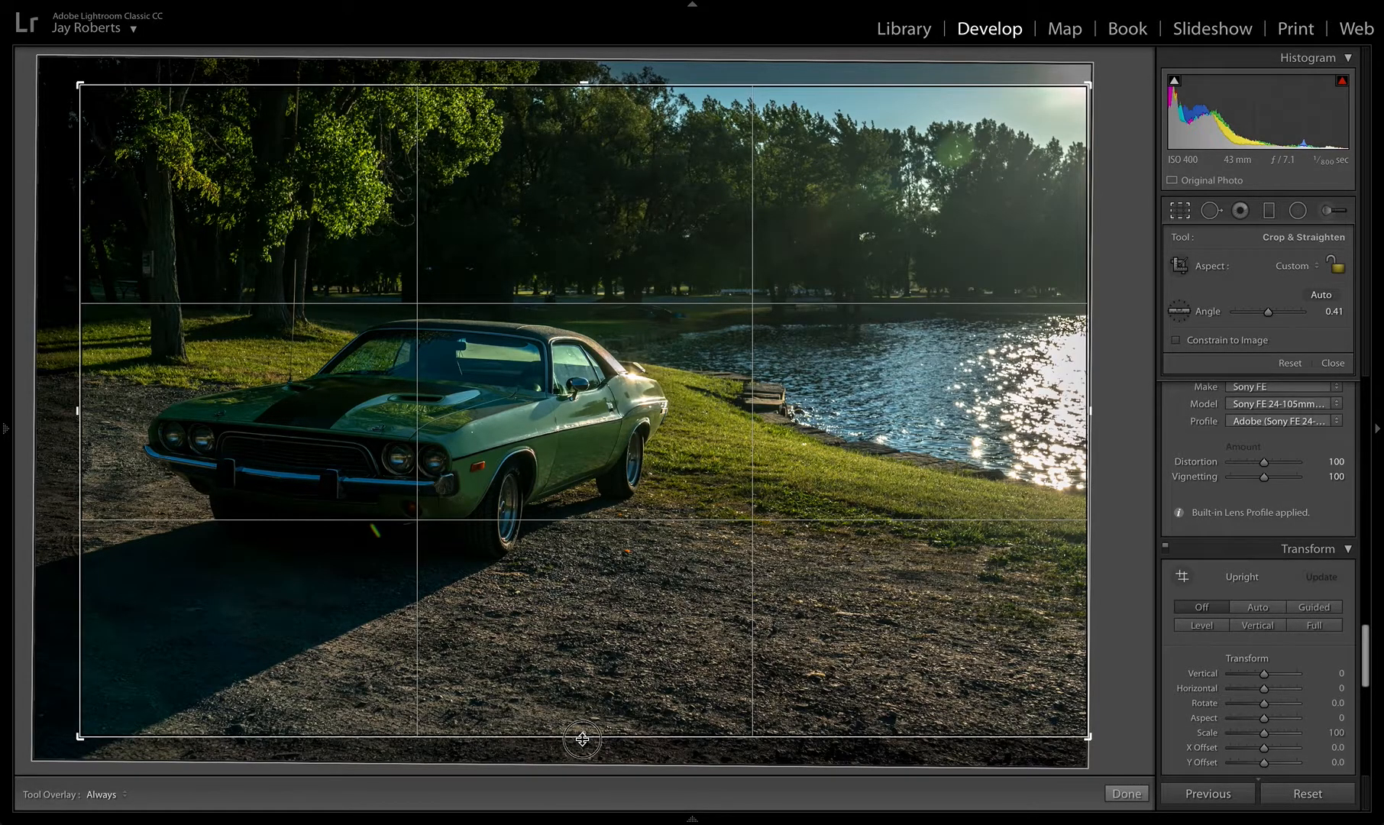
left_click_drag(582, 736, 575, 732)
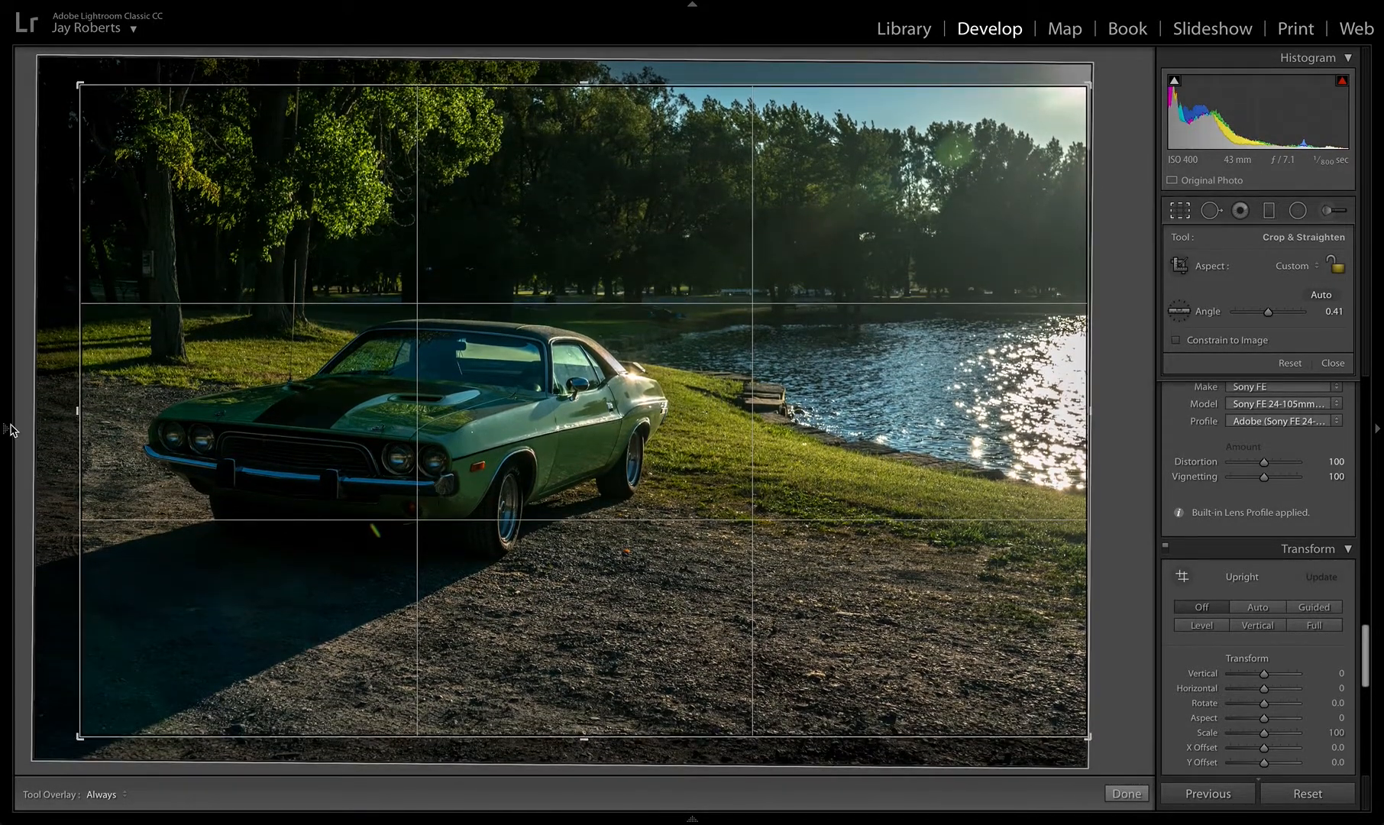
mouse_move(12, 429)
left_click_drag(80, 411, 94, 413)
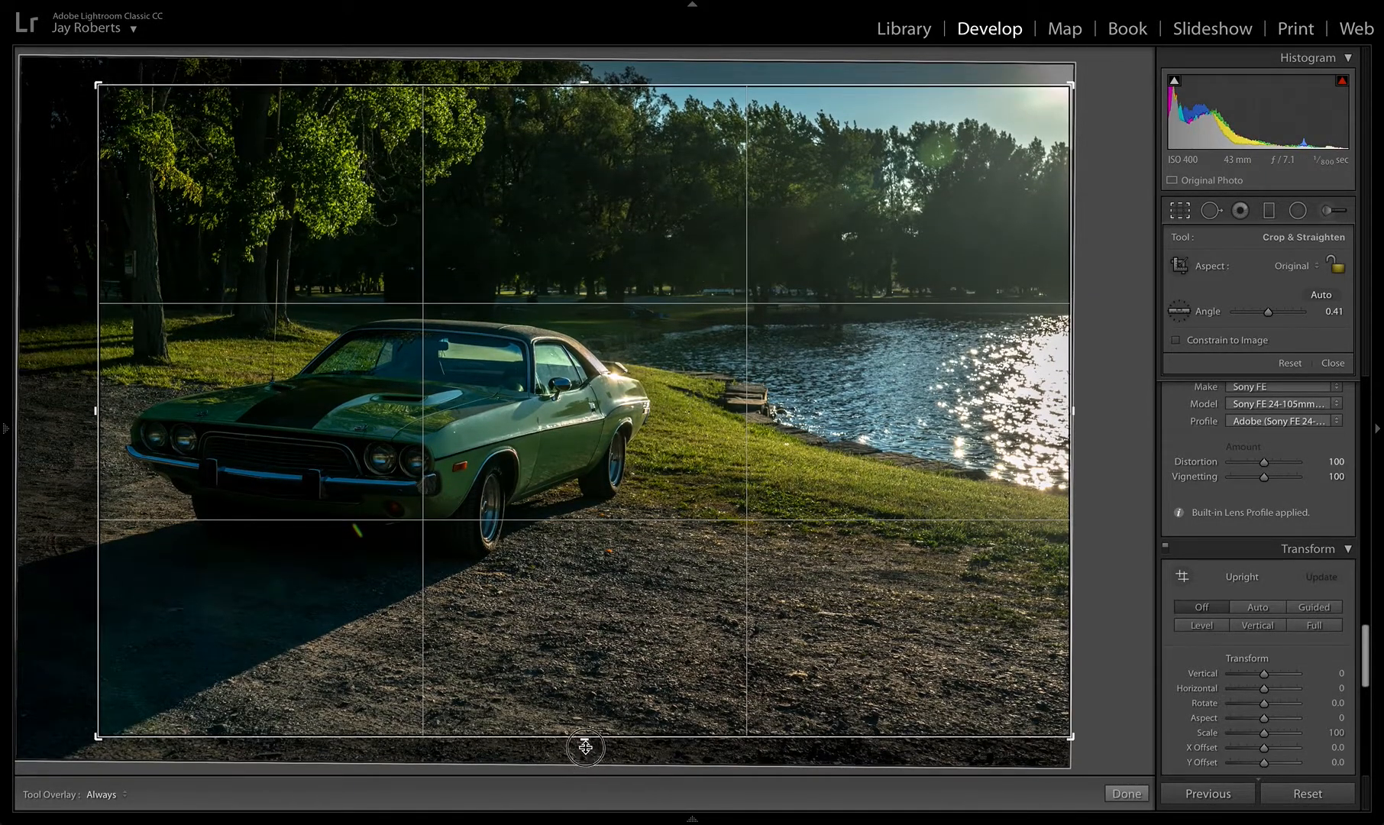
left_click_drag(585, 747, 590, 797)
- Fine-tune the crop's right, bottom and top edges, with the angle at 0.47, and apply the crop
left_click_drag(1076, 409, 1067, 408)
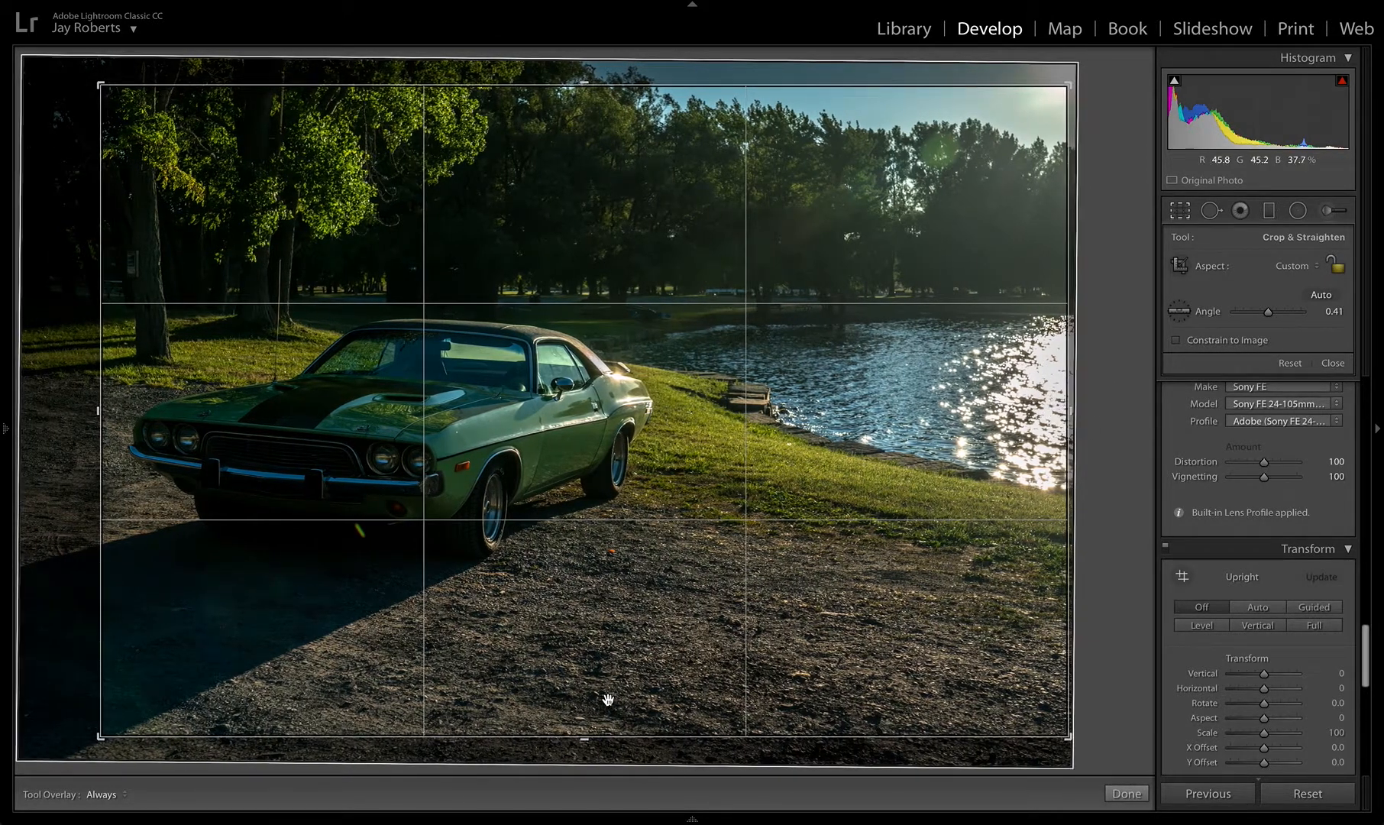
left_click_drag(583, 737, 580, 742)
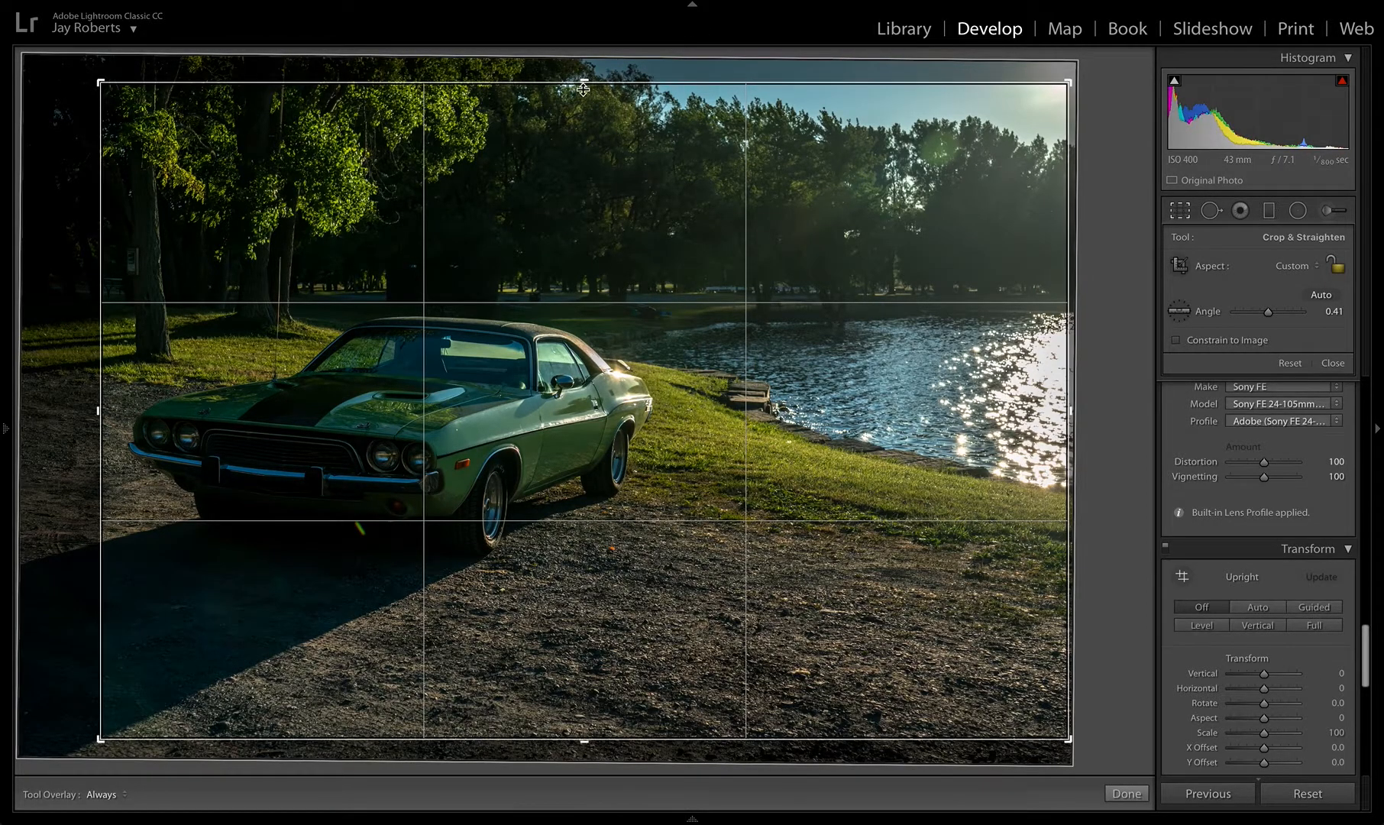
left_click_drag(583, 84, 581, 87)
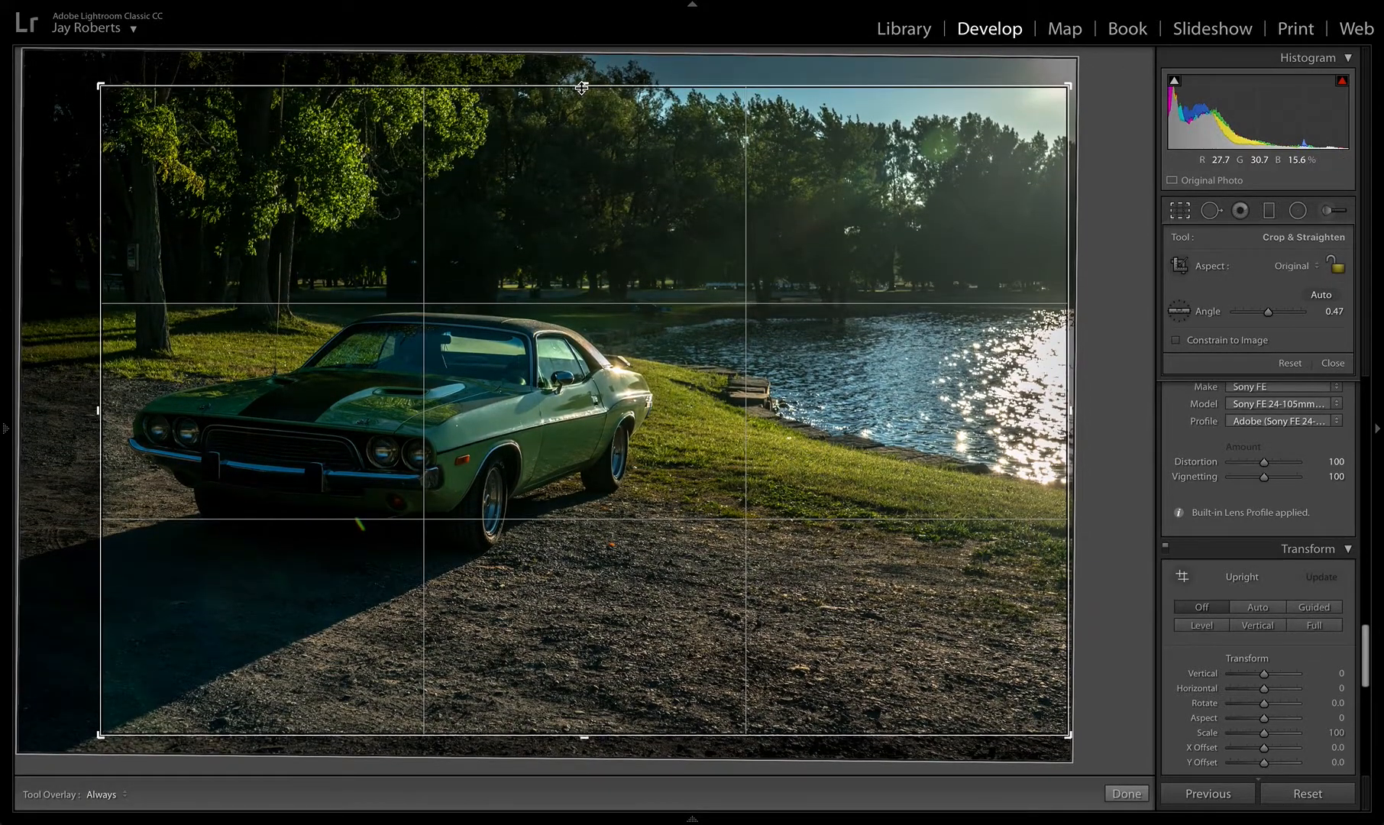
left_click(1124, 793)
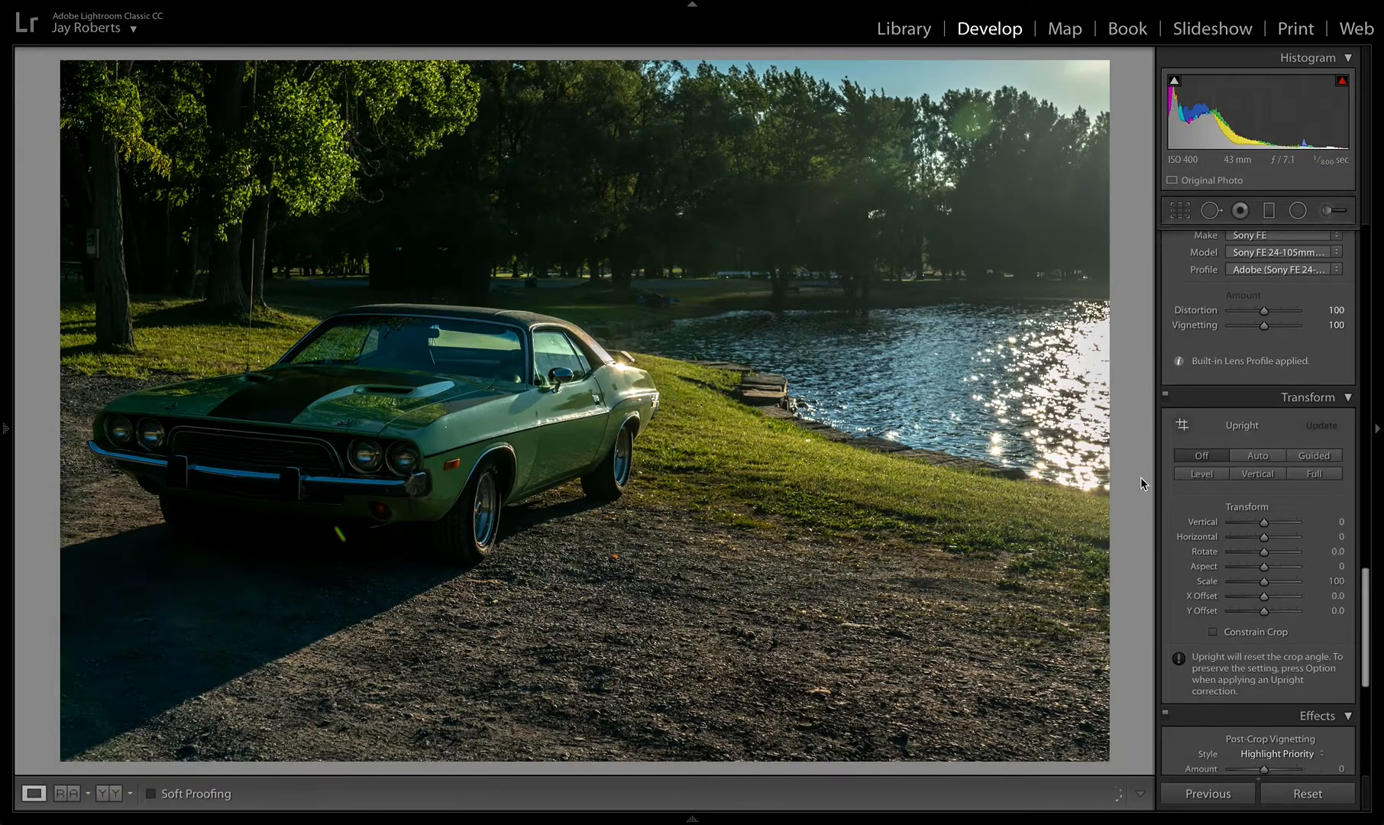
- Set the photo's sharpening Masking to 66 and sharpening Amount to 70
scroll(1253, 457, "up", 15)
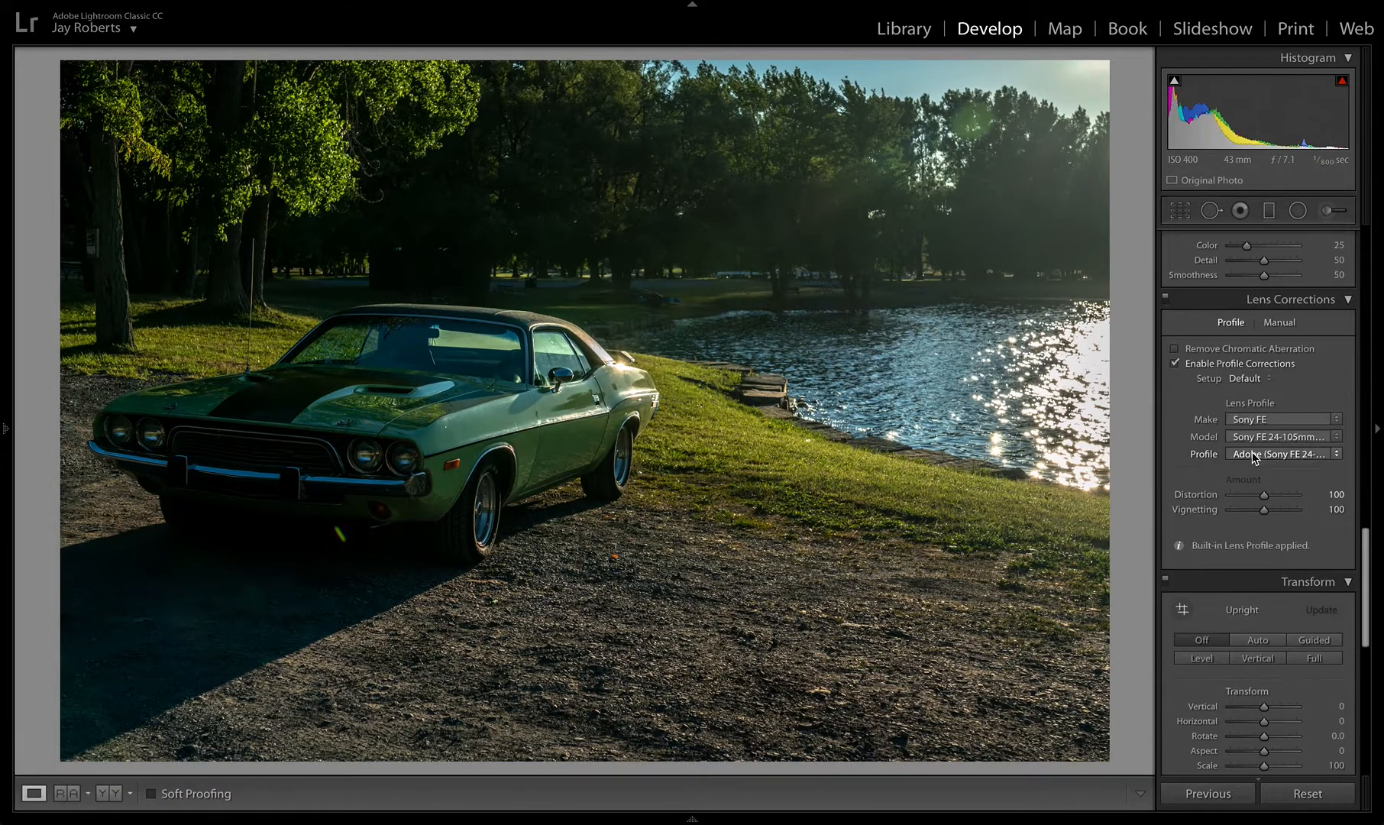
scroll(1252, 457, "down", 10)
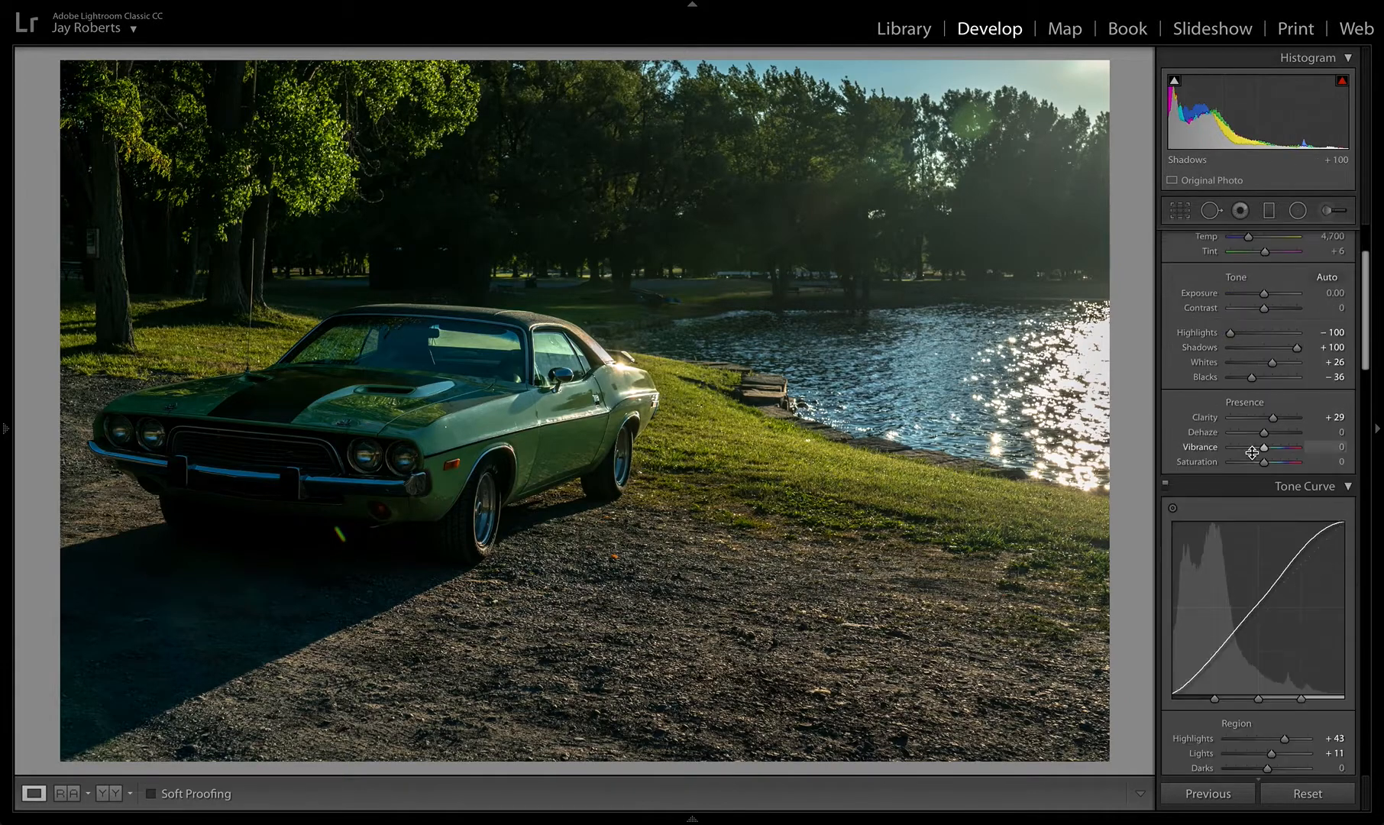
scroll(1252, 456, "down", 8)
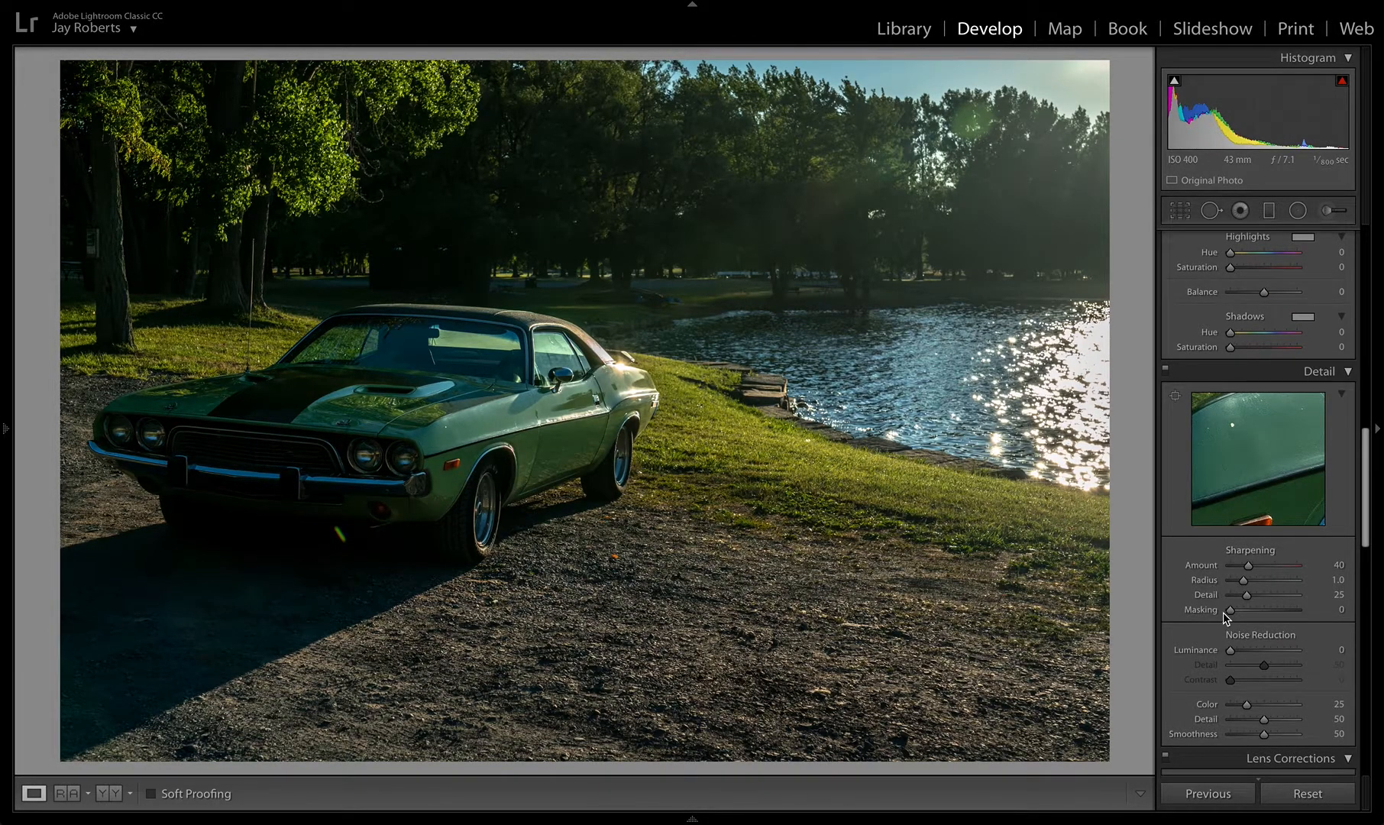
left_click(1229, 610)
left_click_drag(1229, 611, 1273, 613)
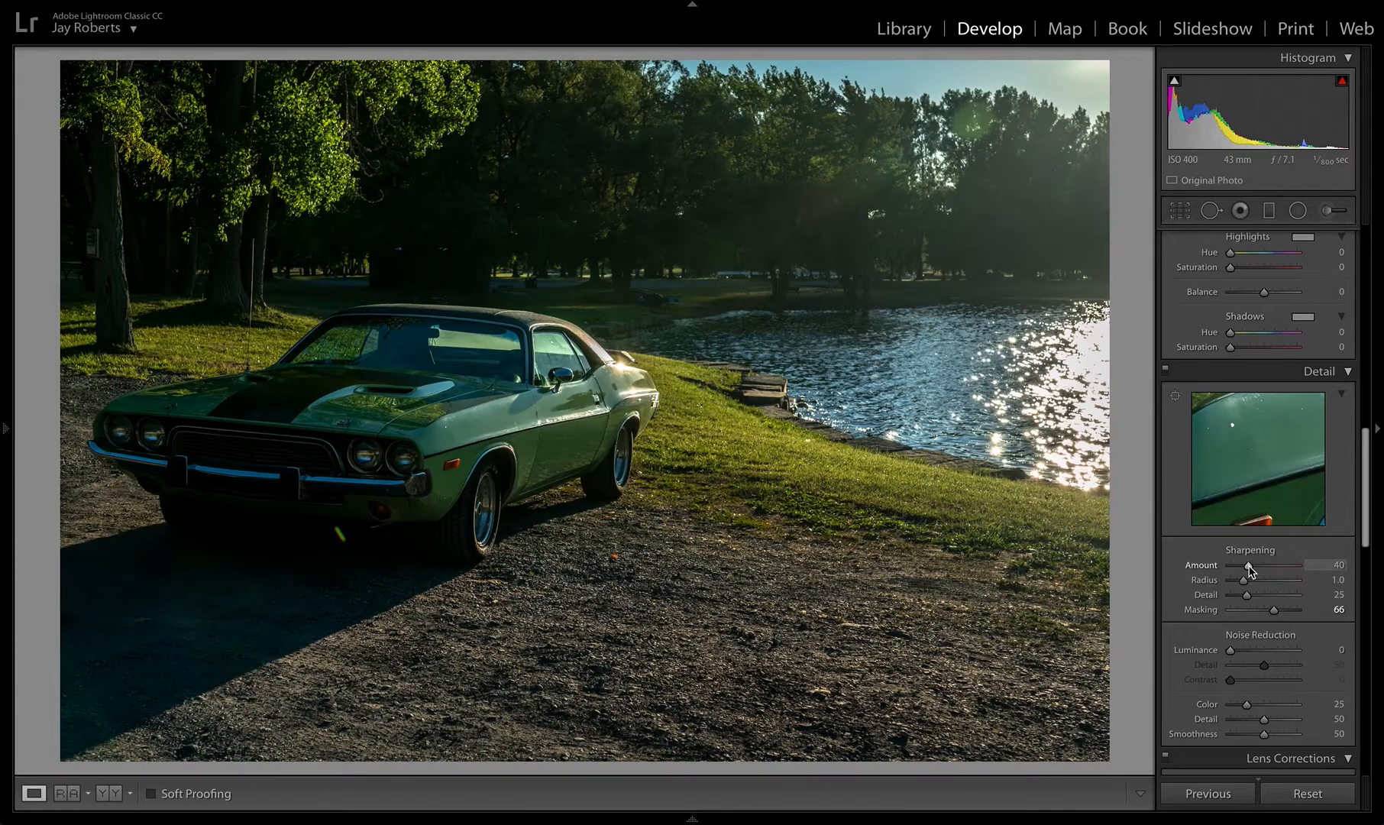
left_click_drag(1249, 566, 1262, 569)
- Inspect the side and rear of the car up close and set luminance noise reduction to 19
left_click(519, 401)
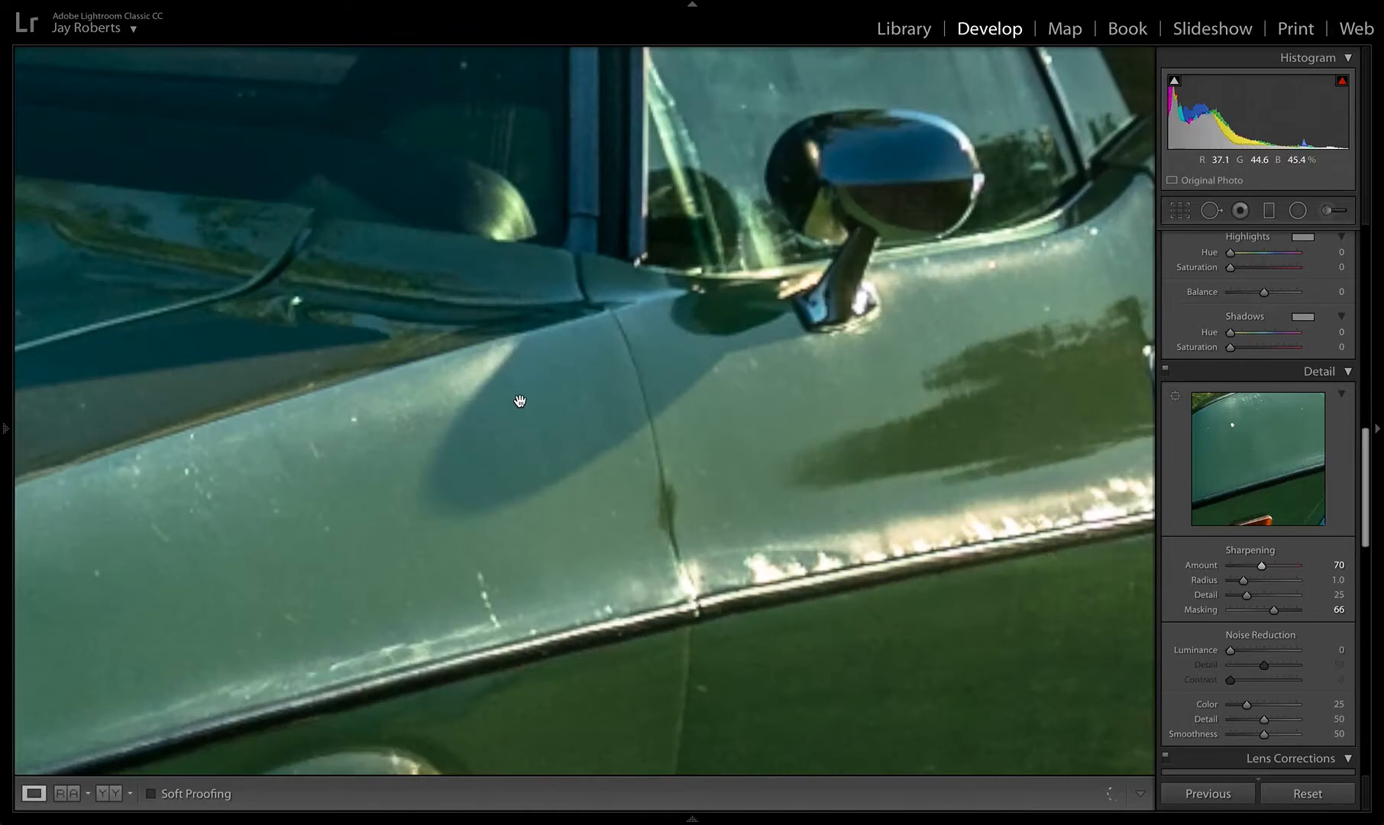
left_click_drag(751, 438, 434, 486)
left_click_drag(1061, 363, 569, 492)
left_click_drag(710, 511, 685, 403)
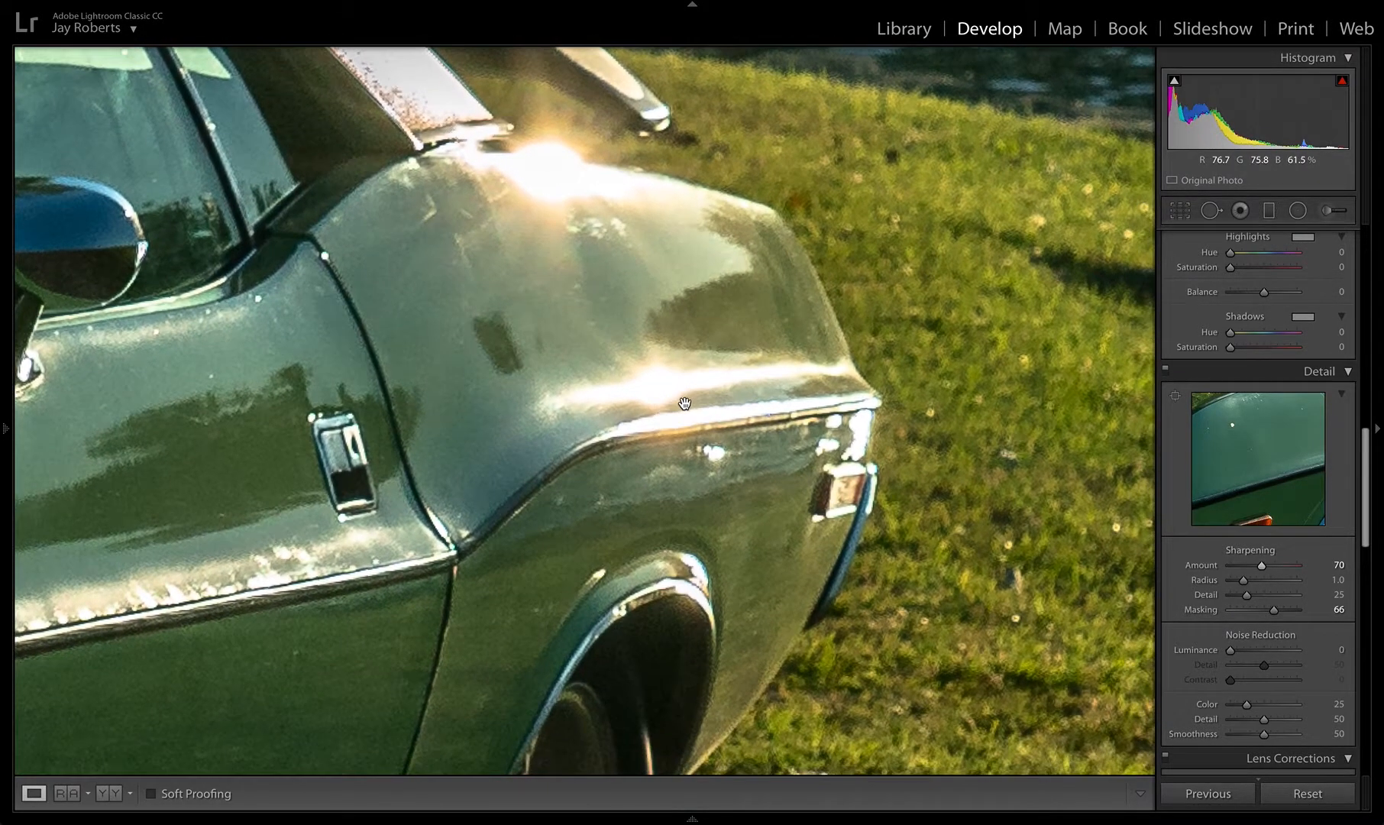
left_click(1230, 653)
left_click_drag(1231, 654, 1244, 655)
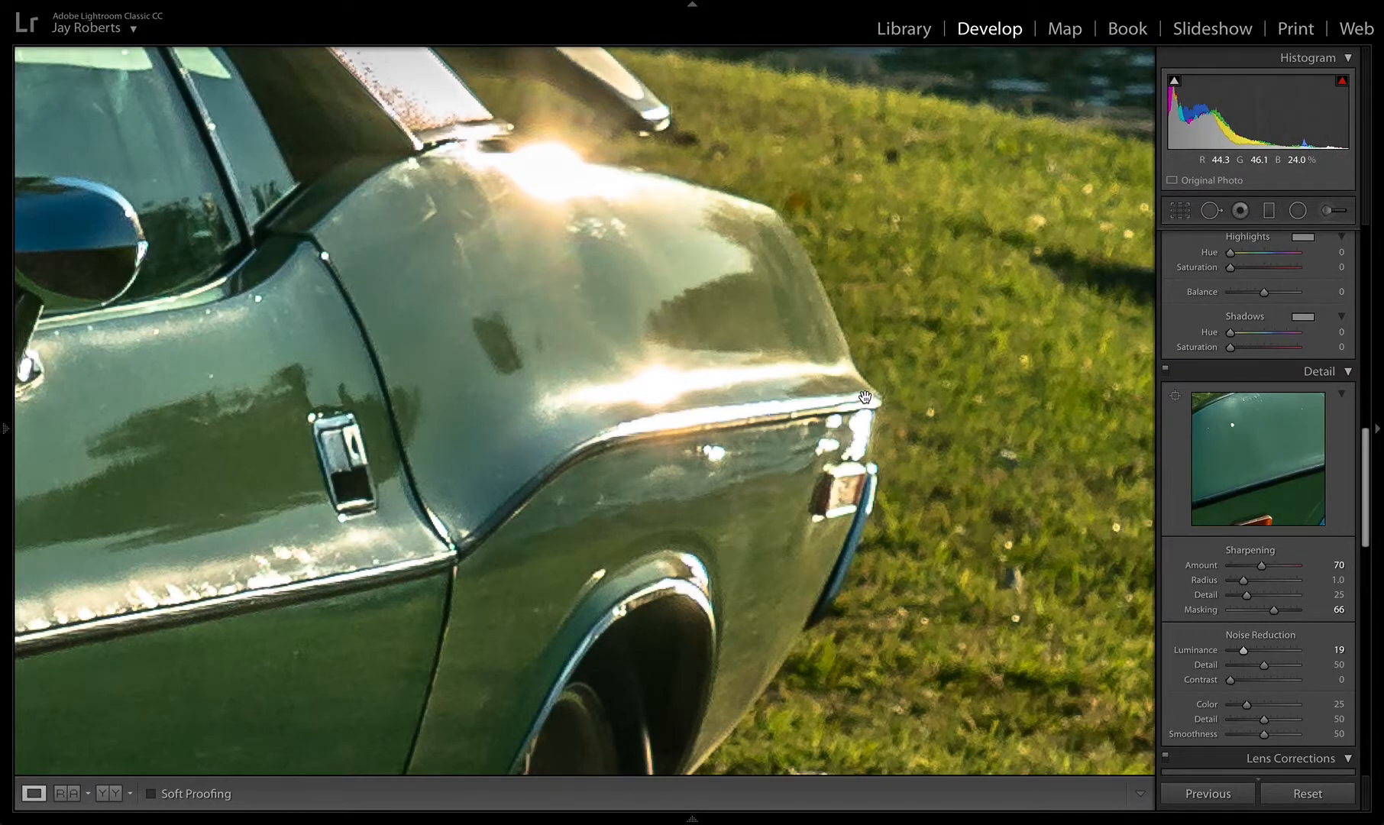
left_click(799, 355)
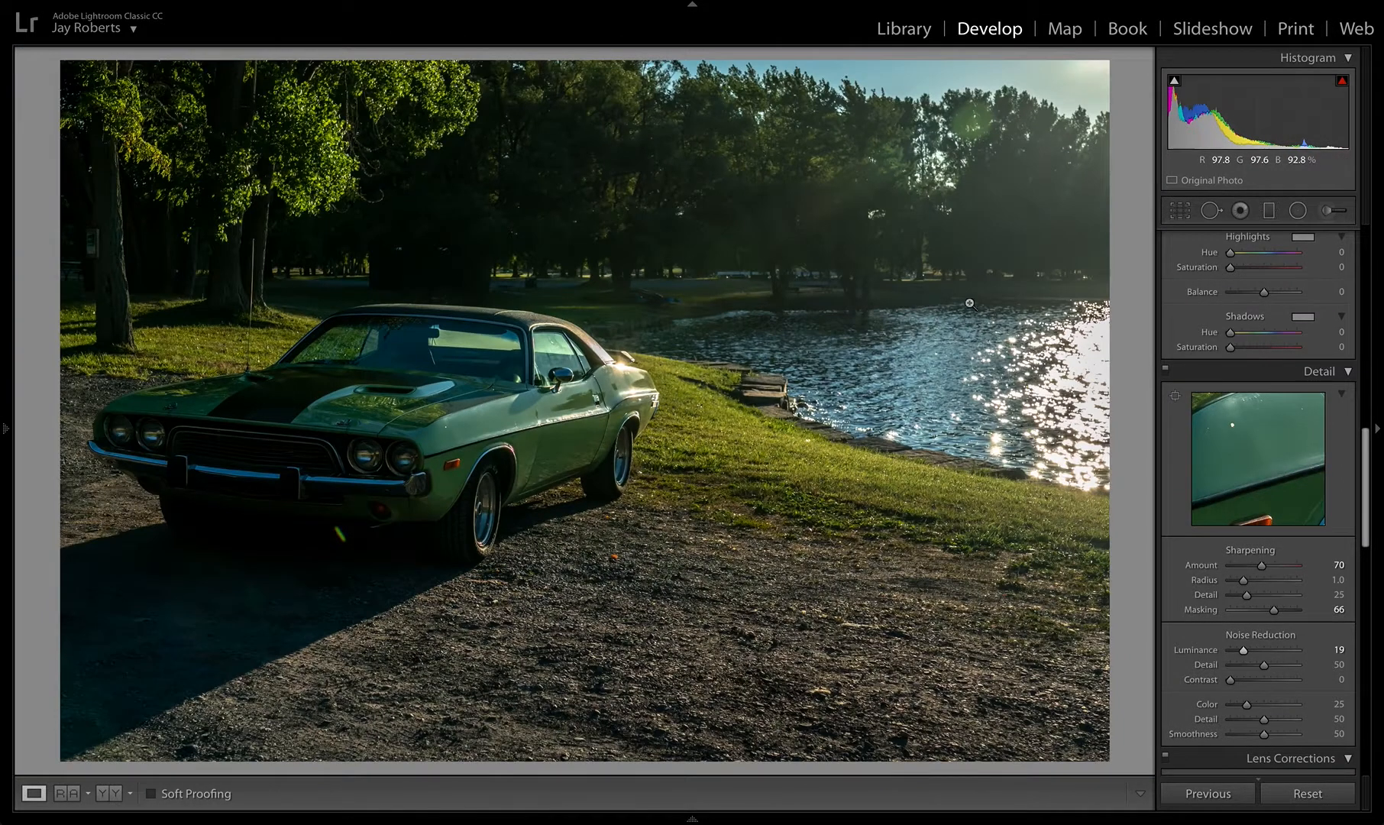
- Check the water and far trees up close with the Detail adjustments off and on, and set luminance noise reduction to 23
left_click(1022, 373)
left_click_drag(980, 216, 920, 463)
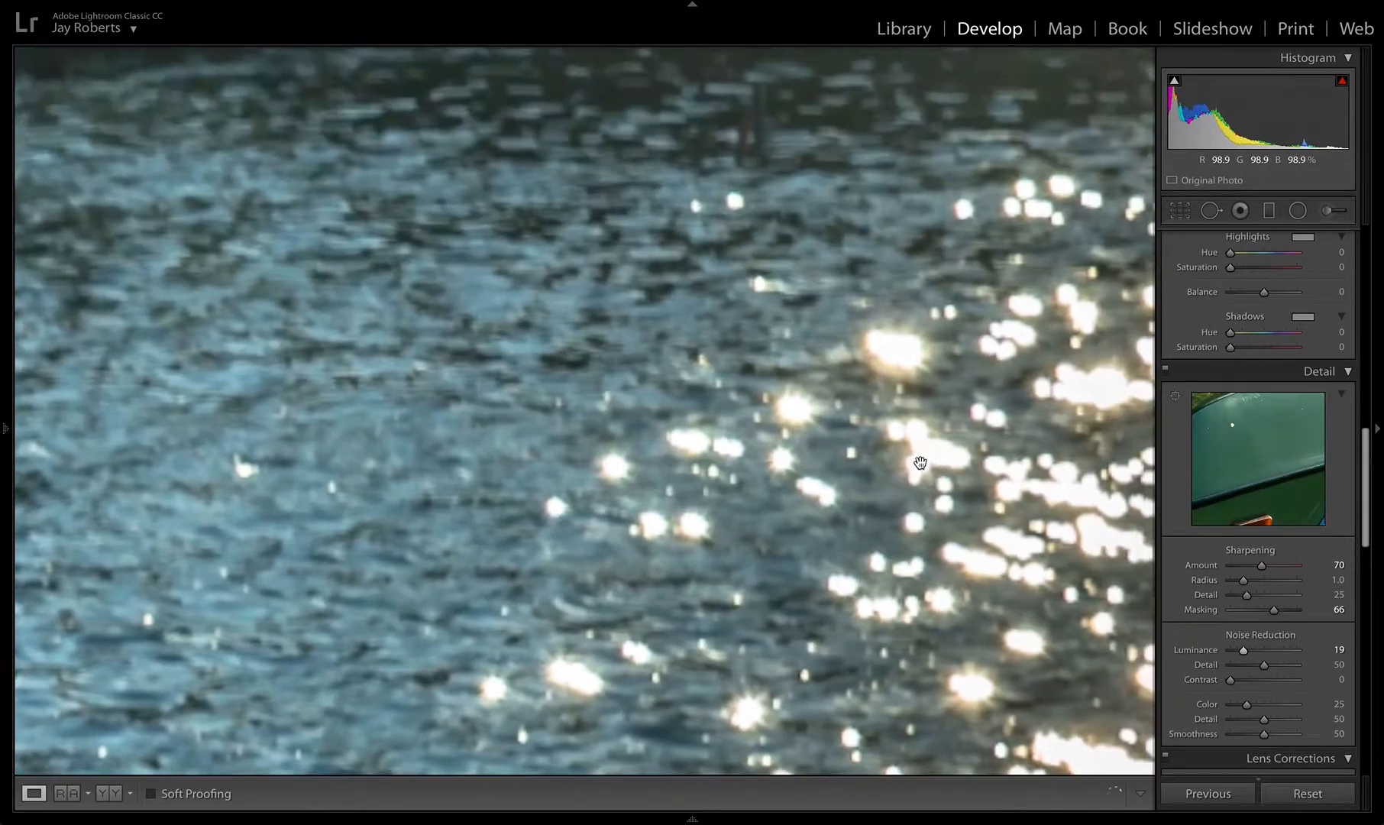
left_click_drag(974, 232, 857, 508)
left_click_drag(933, 163, 875, 473)
left_click_drag(894, 260, 899, 435)
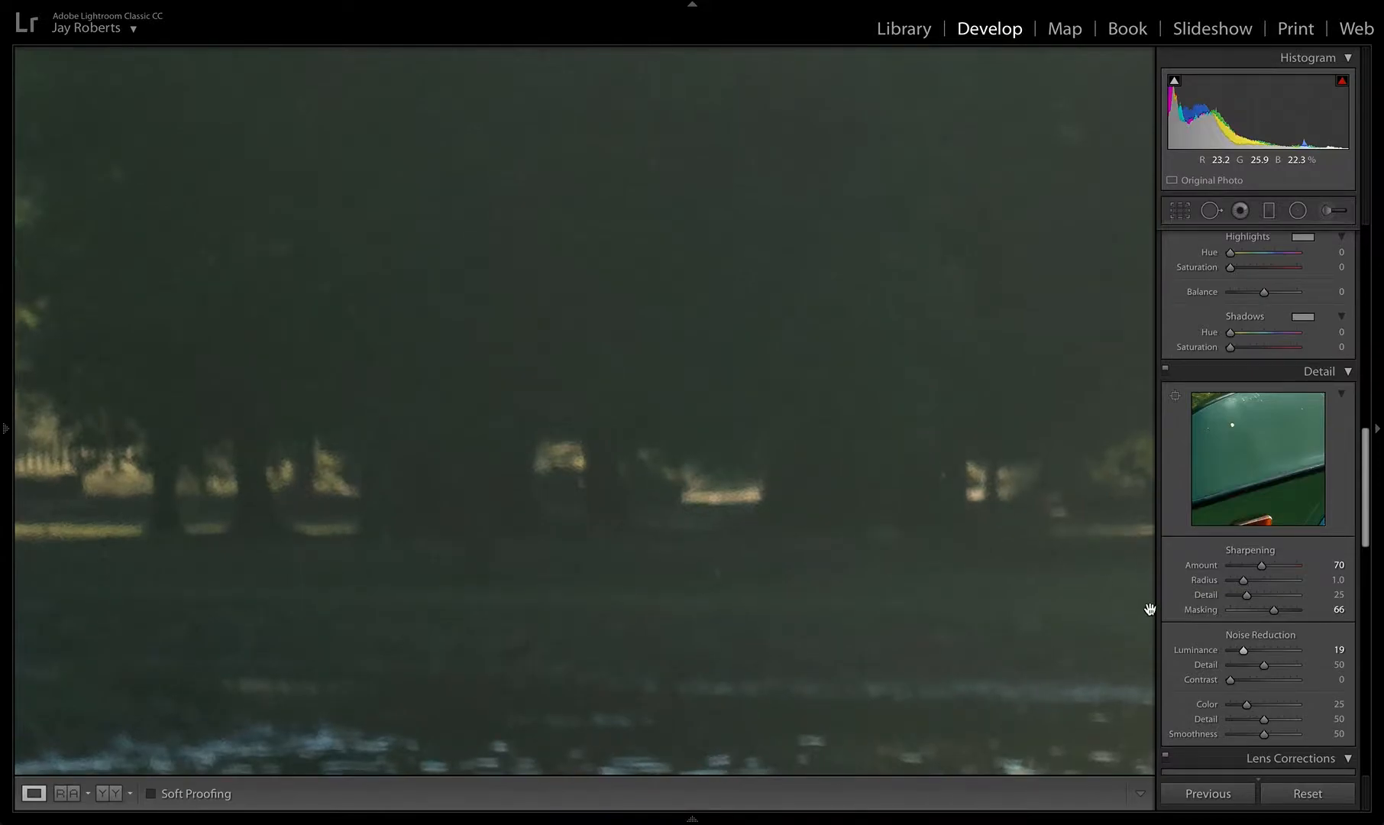
left_click(1165, 371)
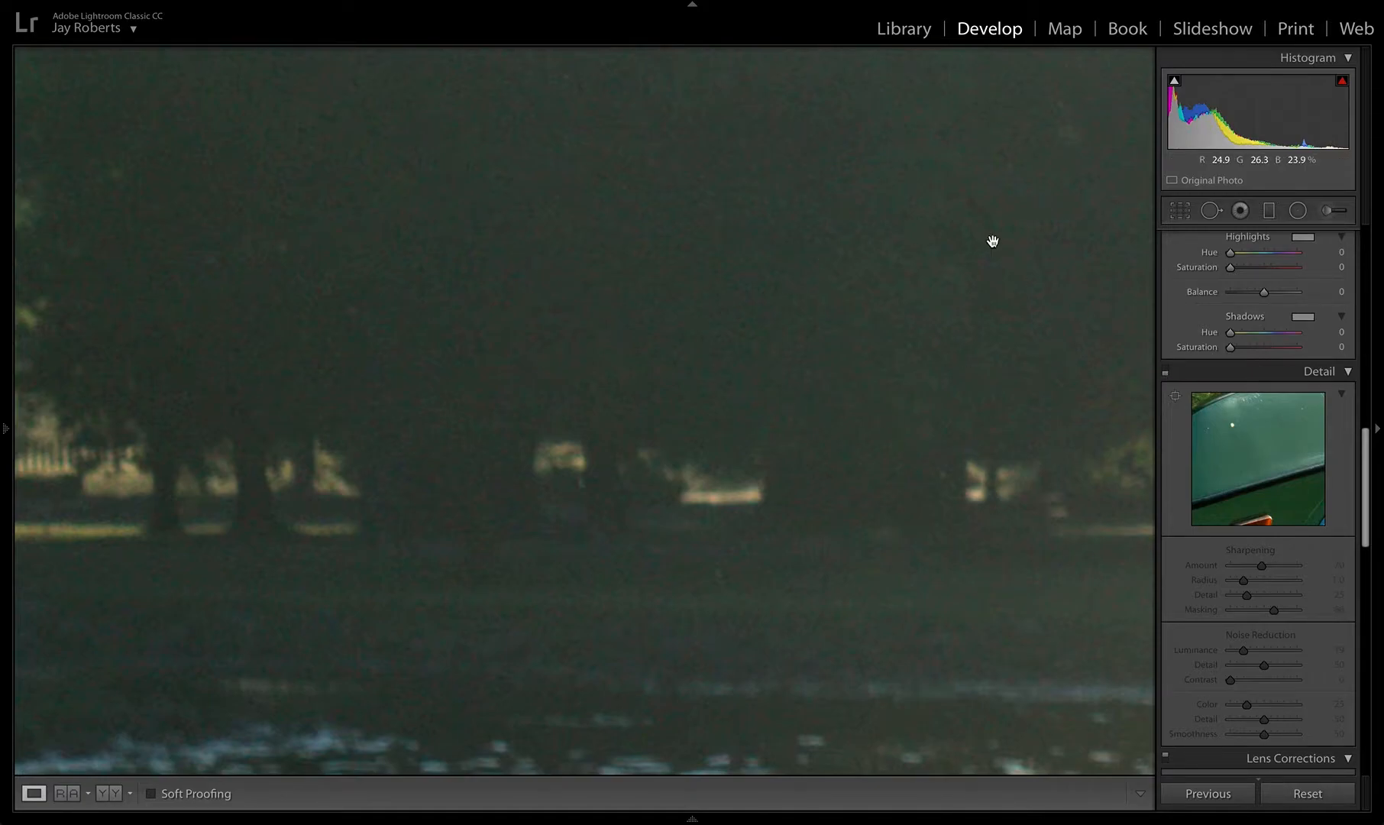
left_click(1166, 372)
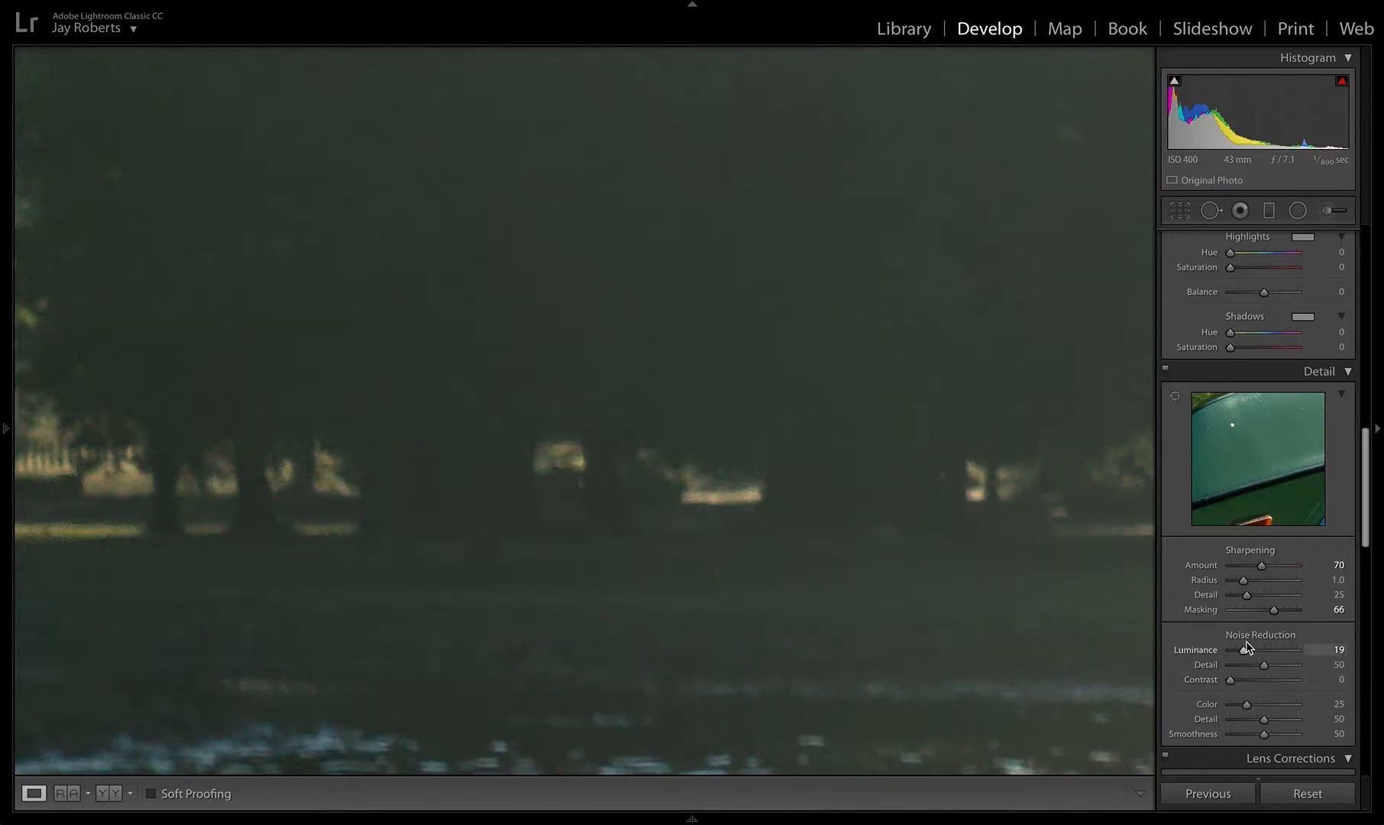
left_click_drag(1243, 650, 1247, 655)
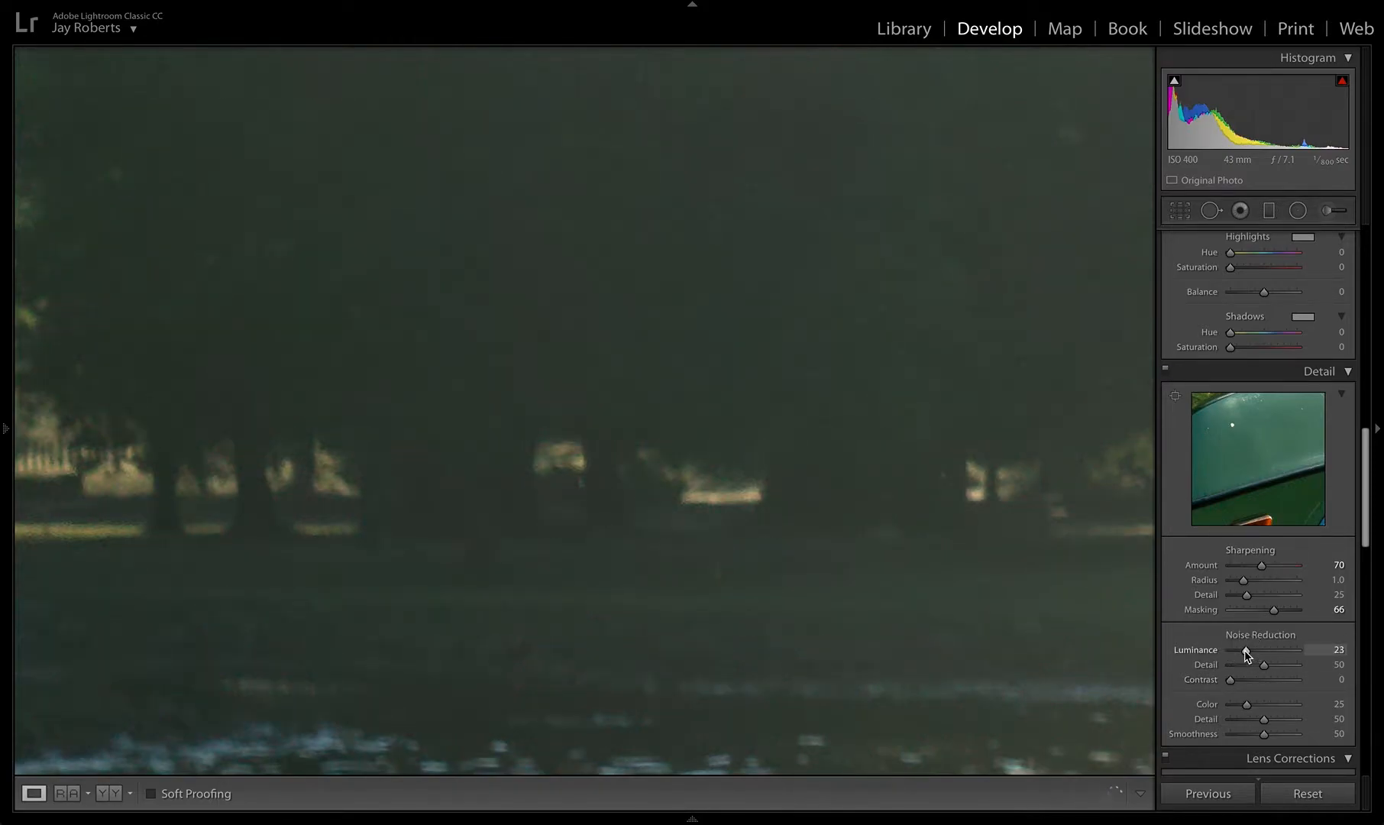
left_click(694, 467)
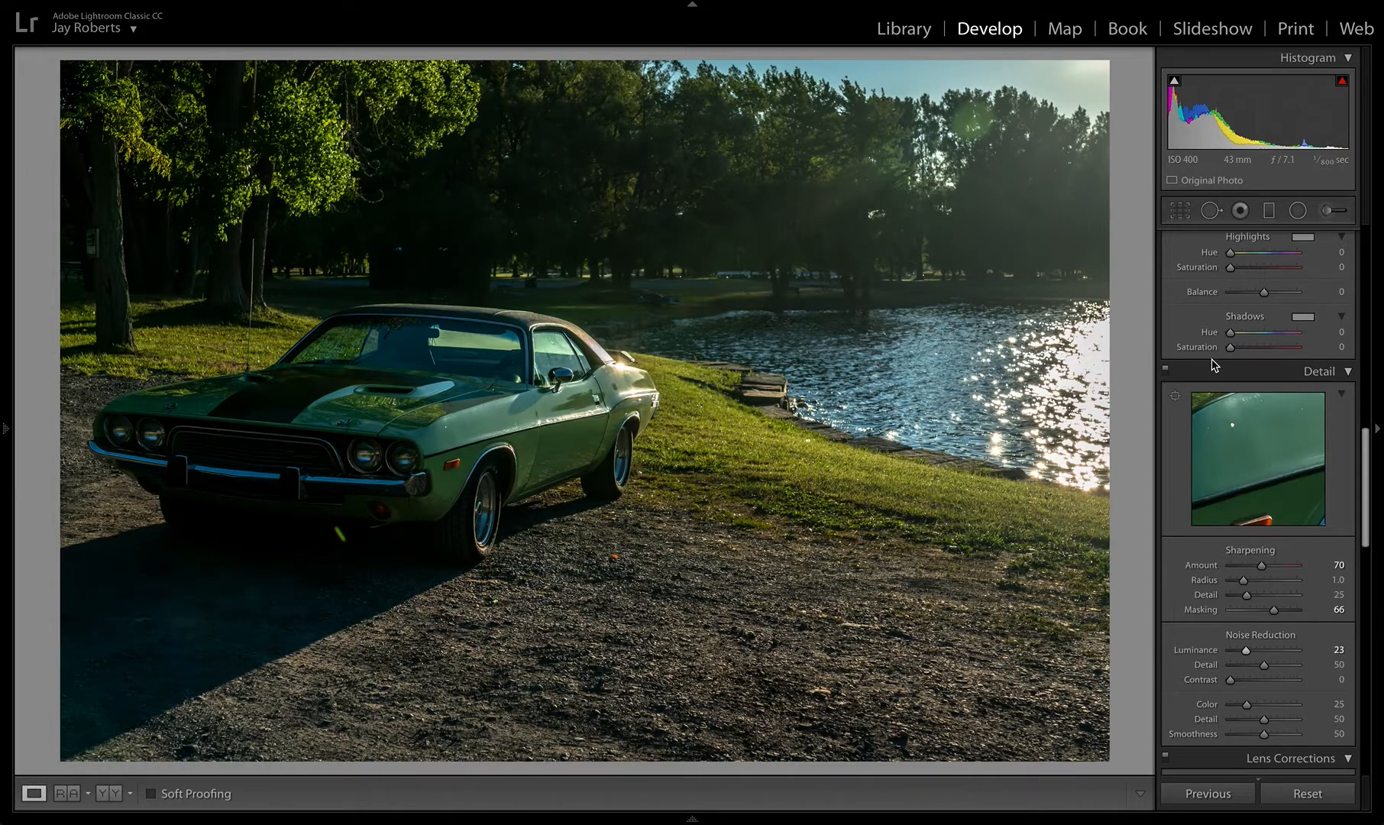
- Apply the Auto white balance and adjust its color temperature to 4,900
scroll(1213, 365, "up", 10)
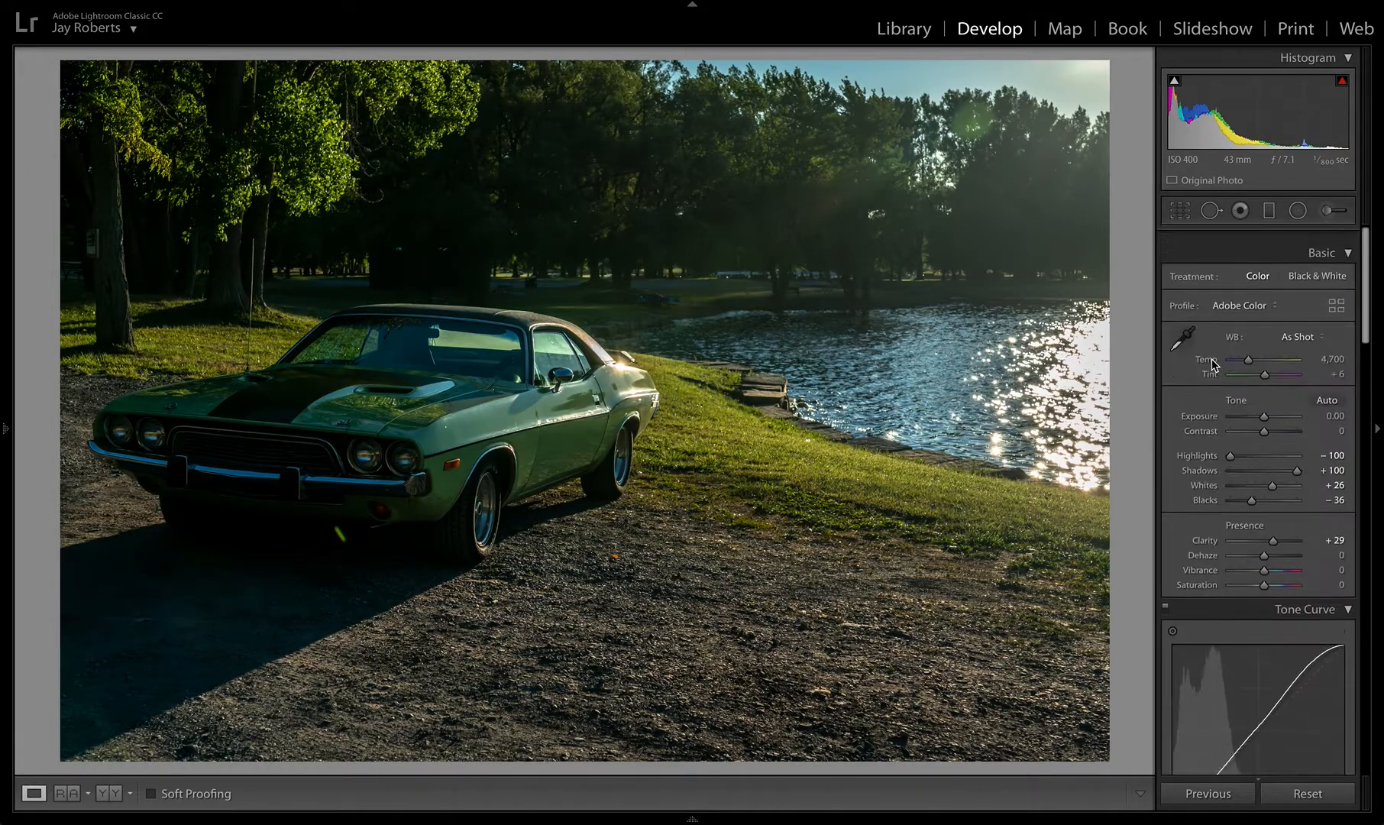
left_click(1299, 327)
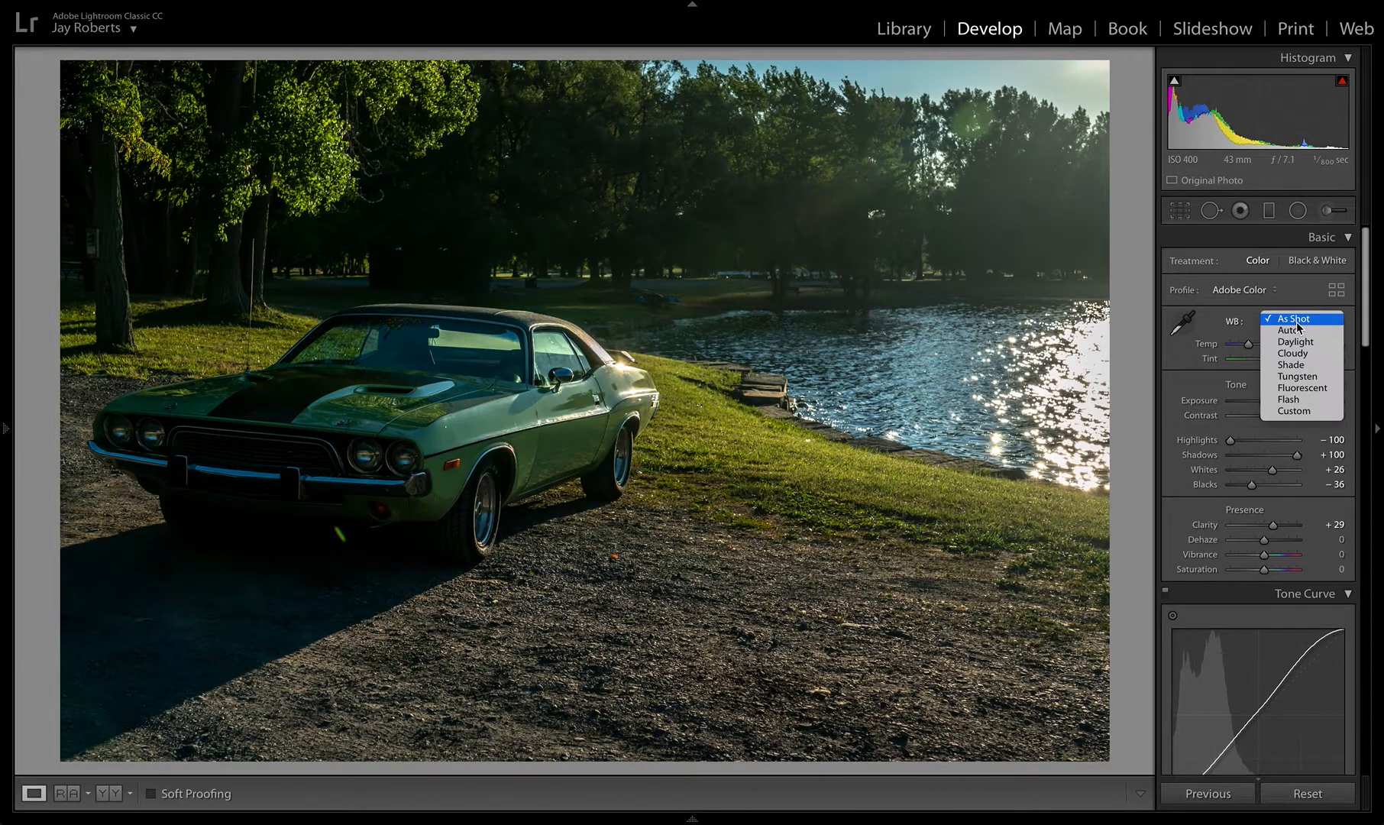
left_click(1296, 330)
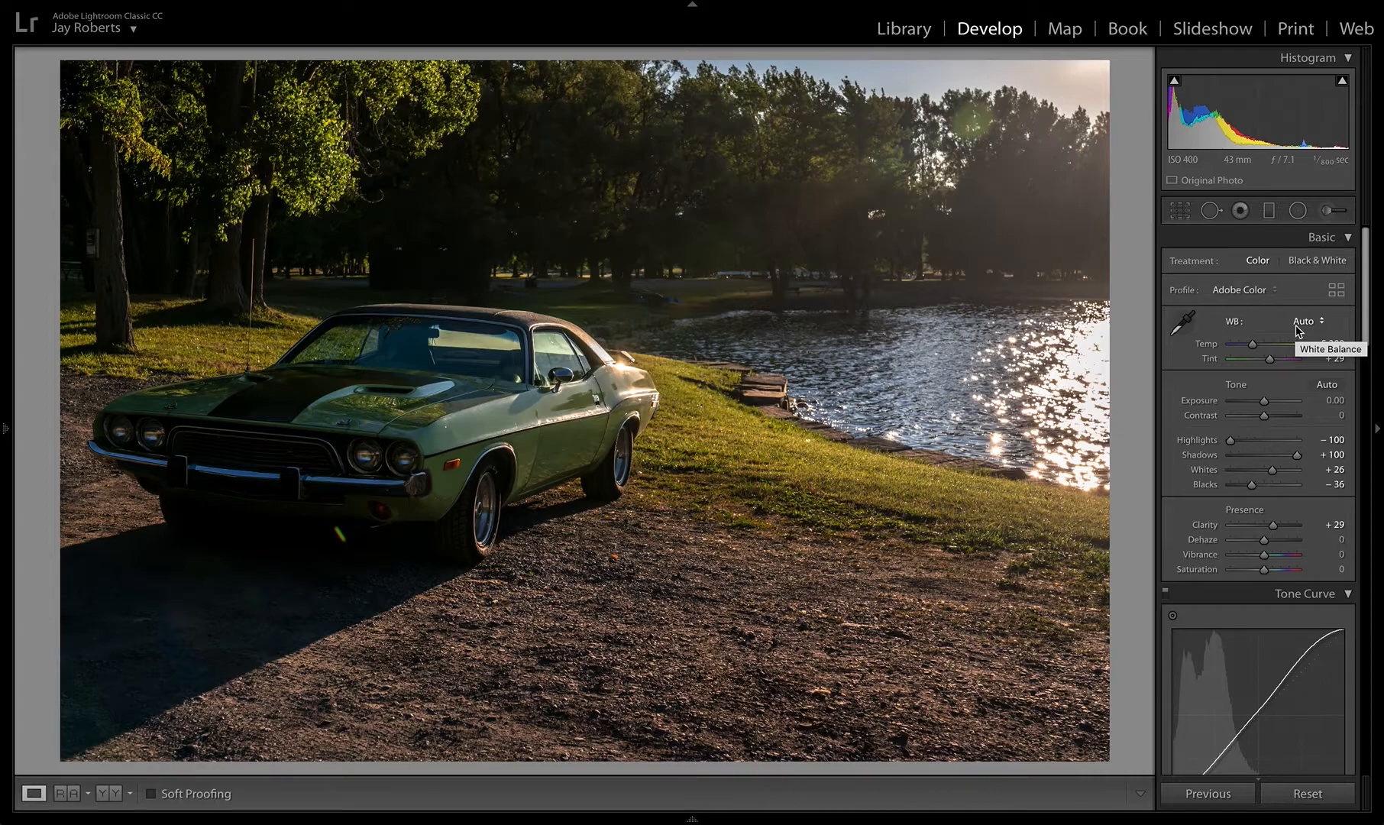
left_click(1254, 348)
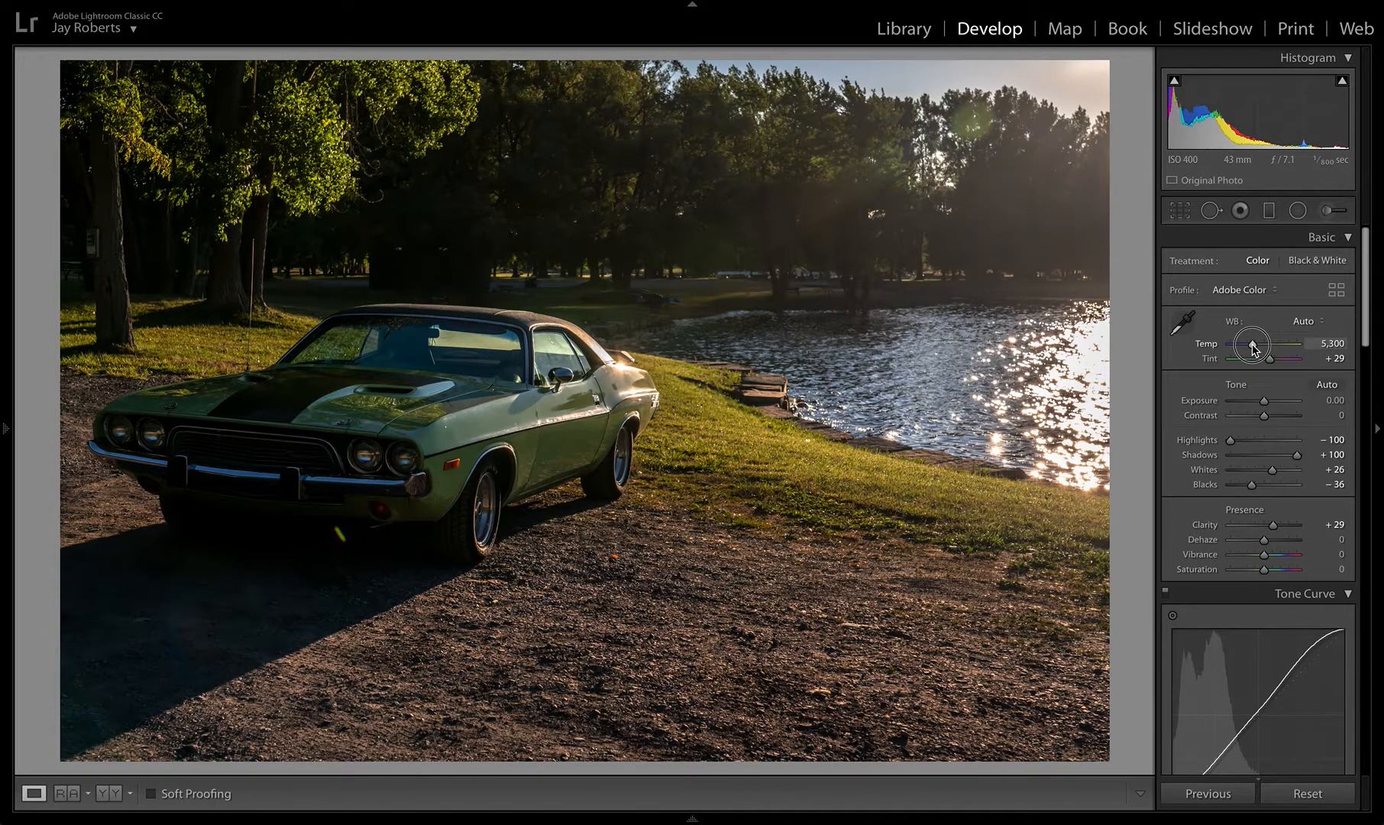
left_click_drag(1254, 348, 1249, 349)
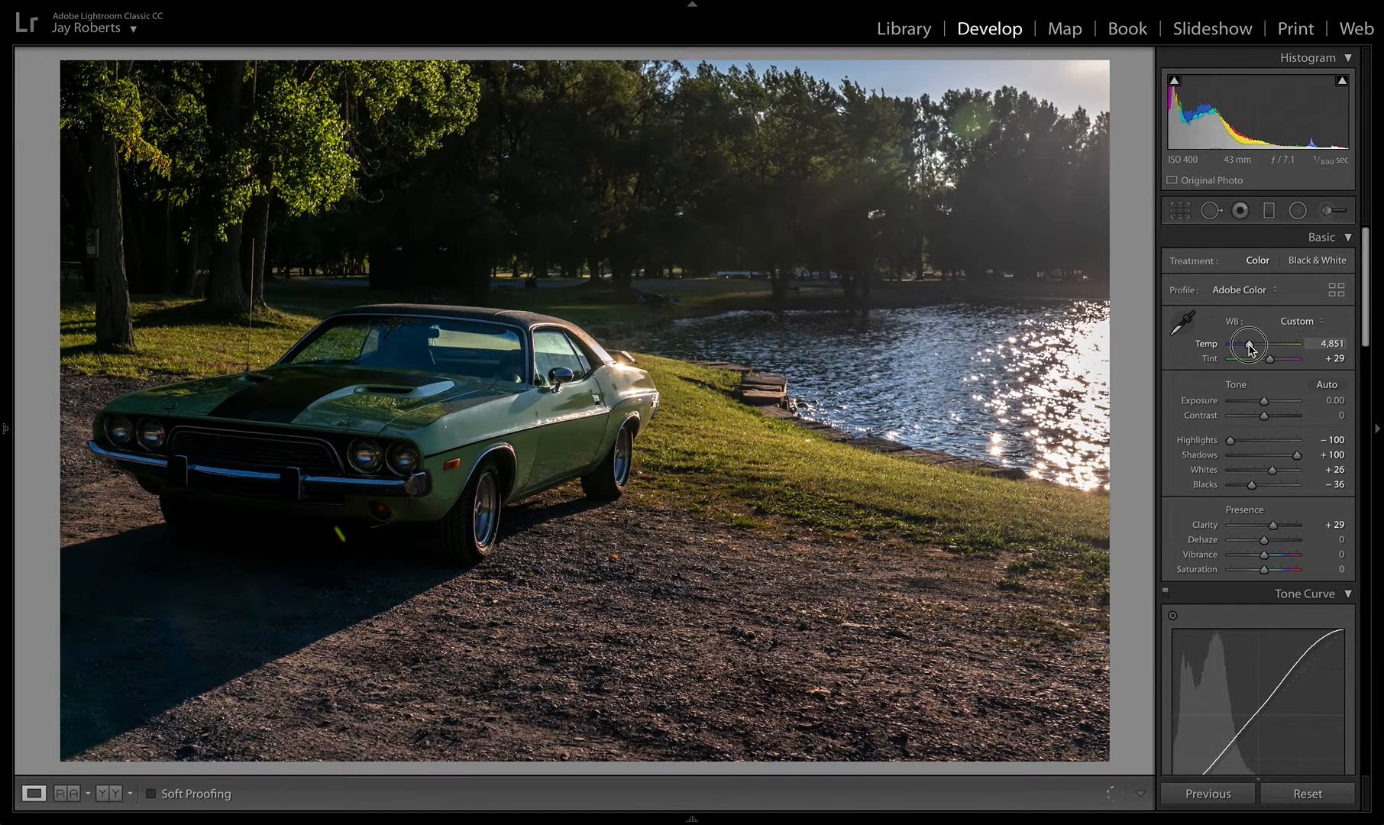
left_click(1328, 345)
type("4,90")
type("00")
key("Return")
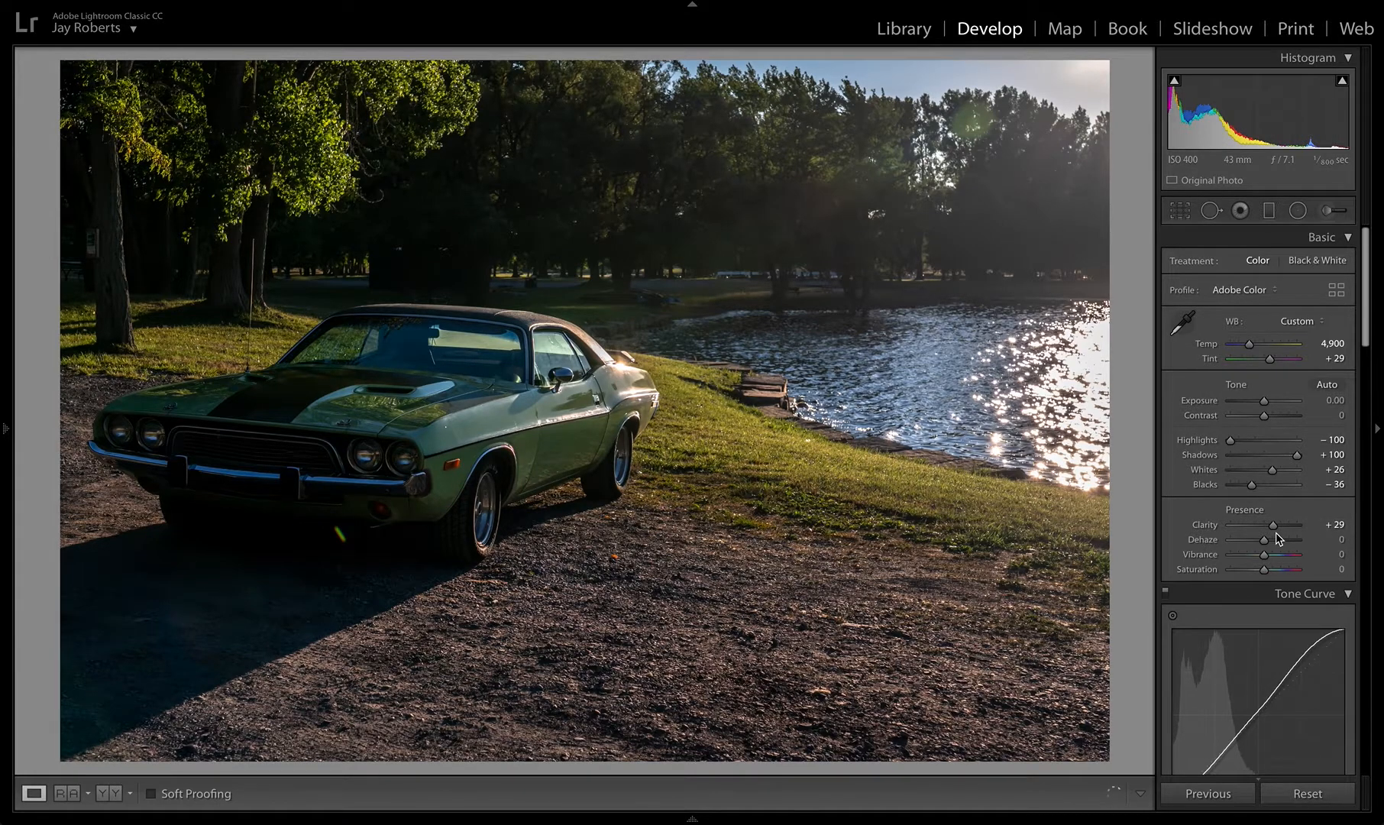
- Set the photo's Vibrance to +36 and Dehaze to +34
mouse_move(1264, 554)
left_mouse_down()
mouse_move(1351, 556)
mouse_move(1275, 557)
left_mouse_up()
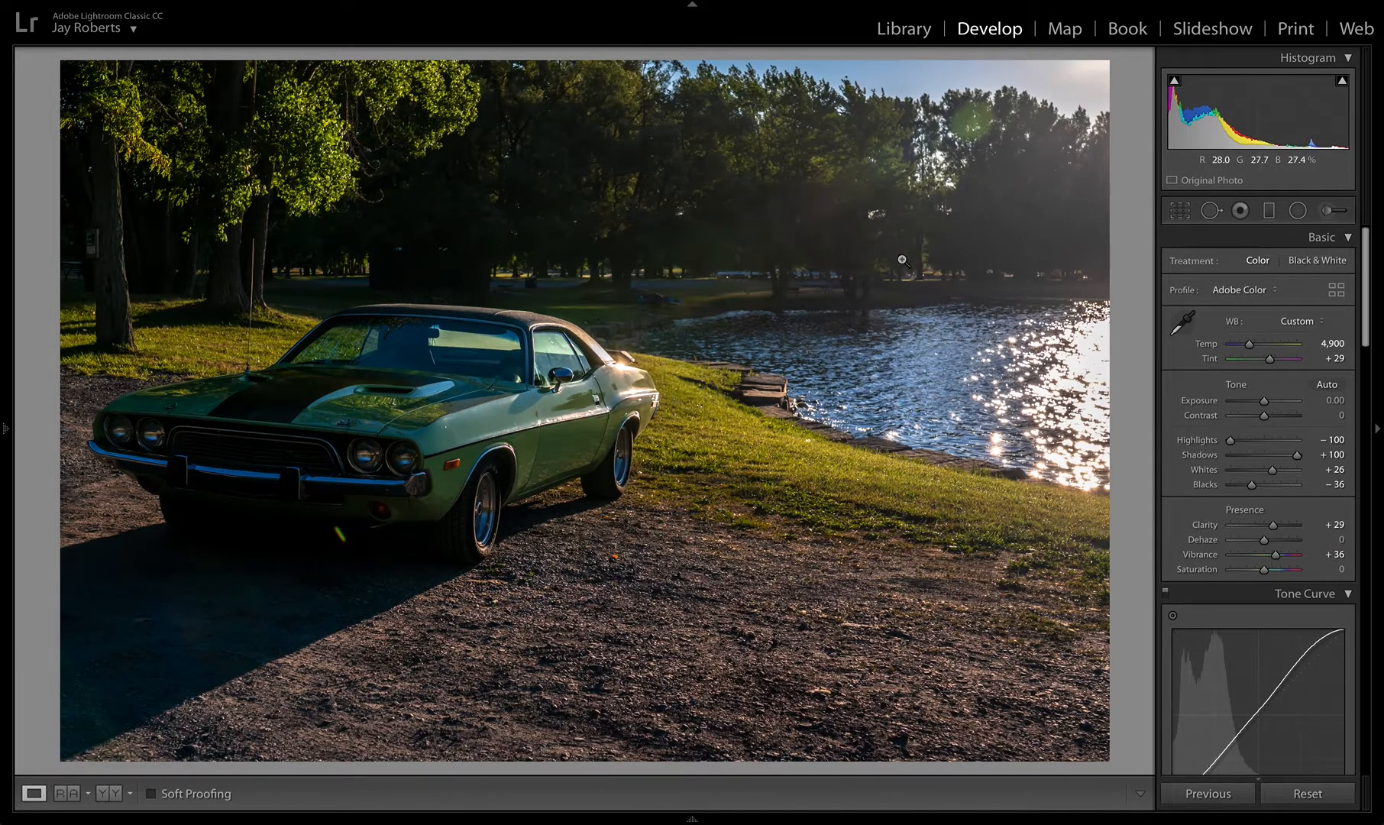
left_click(1262, 541)
left_click_drag(1262, 540, 1276, 545)
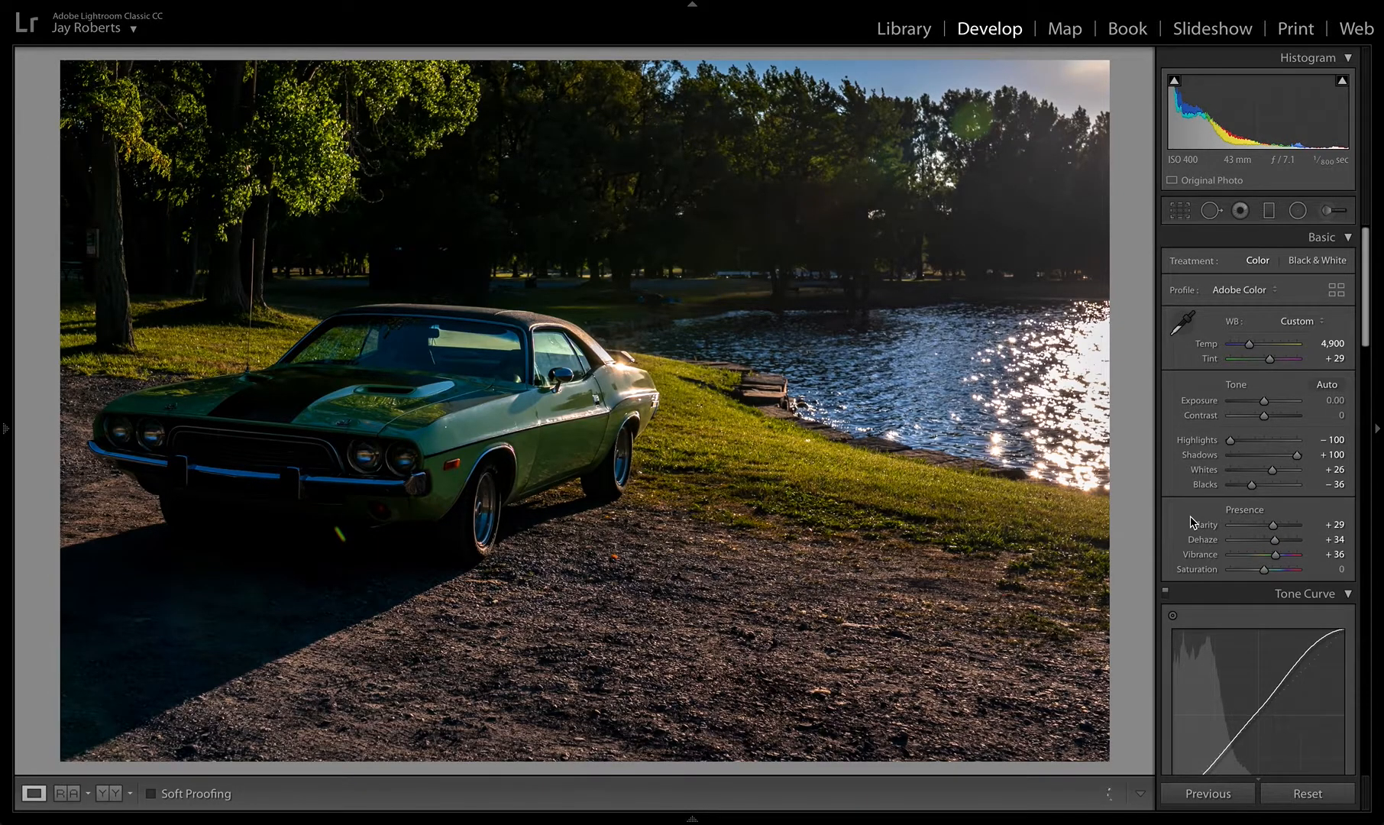
- Try the photo with Dehaze at 0 and return it to +34
left_click(1335, 540)
type("0")
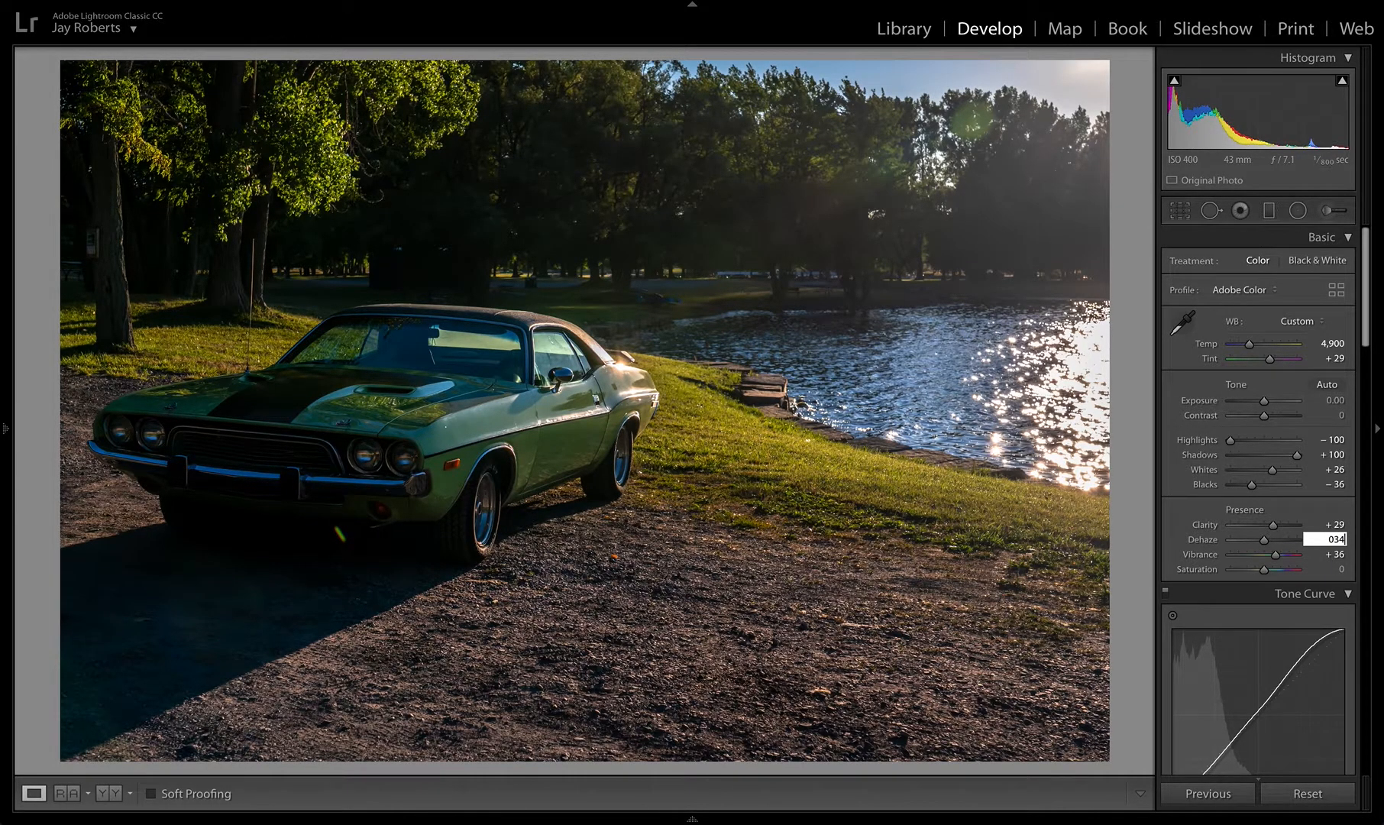
key("Return")
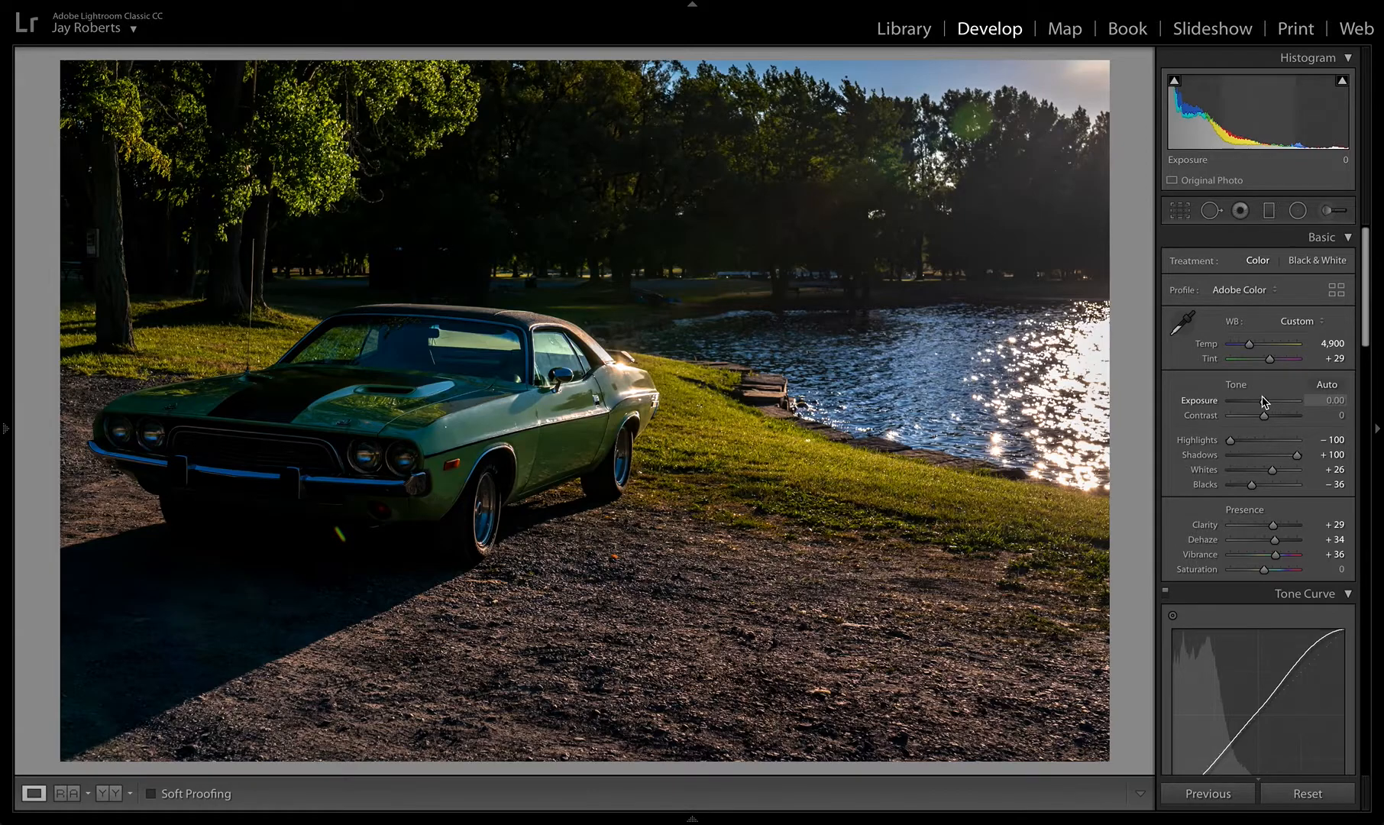
- Set Exposure to +0.10 and Contrast to +8, and compare this copy with the earlier edit of the same photo
left_click_drag(1265, 404, 1268, 419)
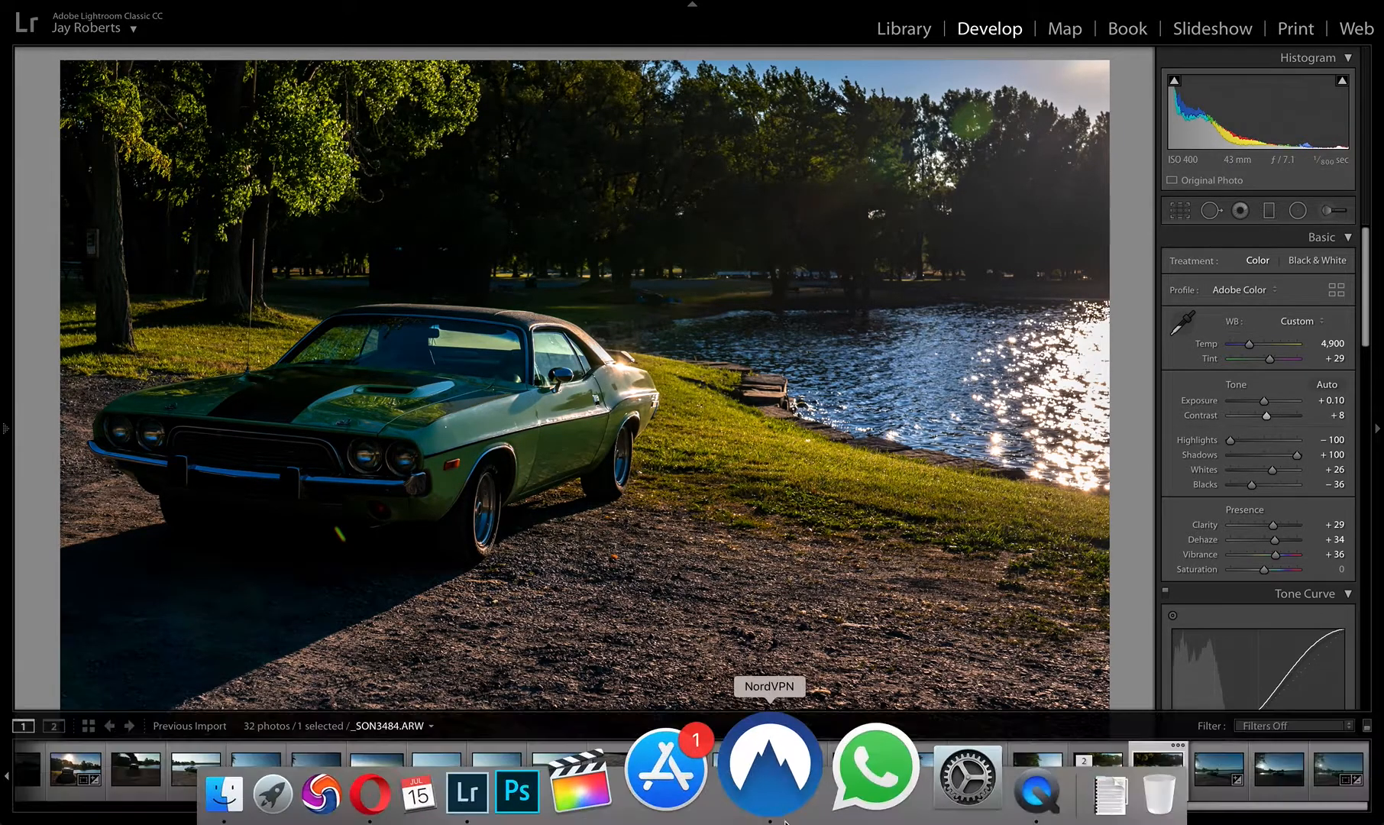
mouse_move(869, 818)
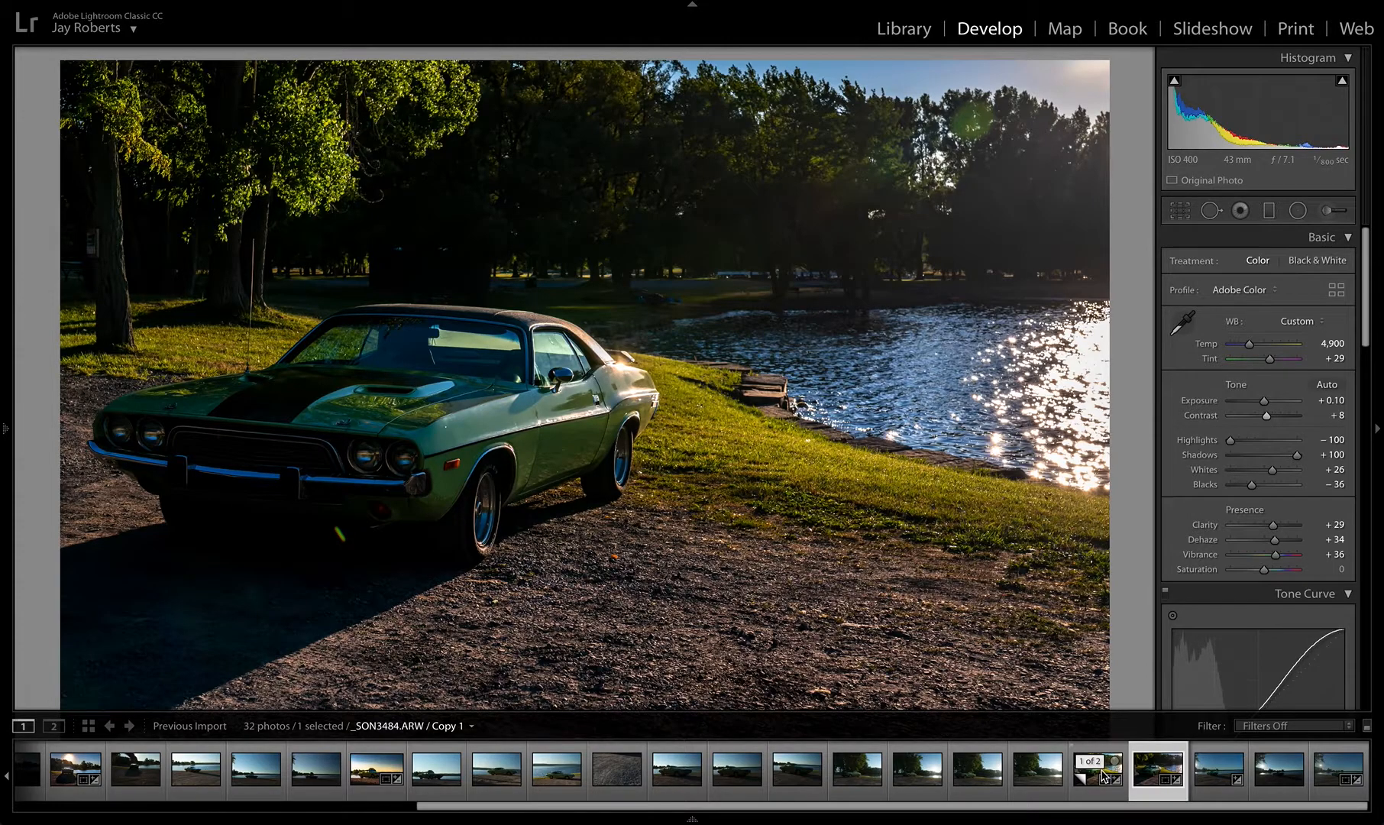
left_click(1097, 778)
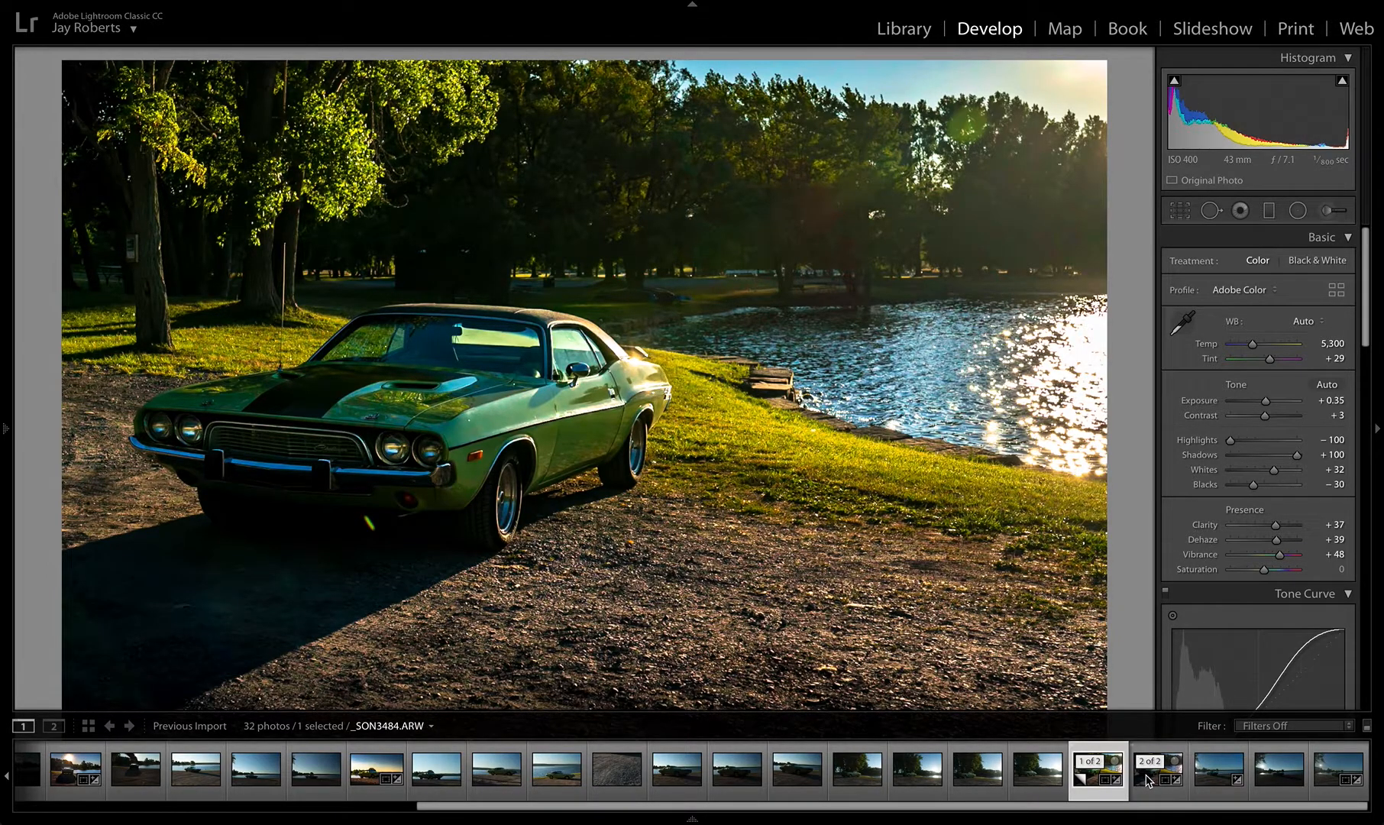
left_click(1152, 780)
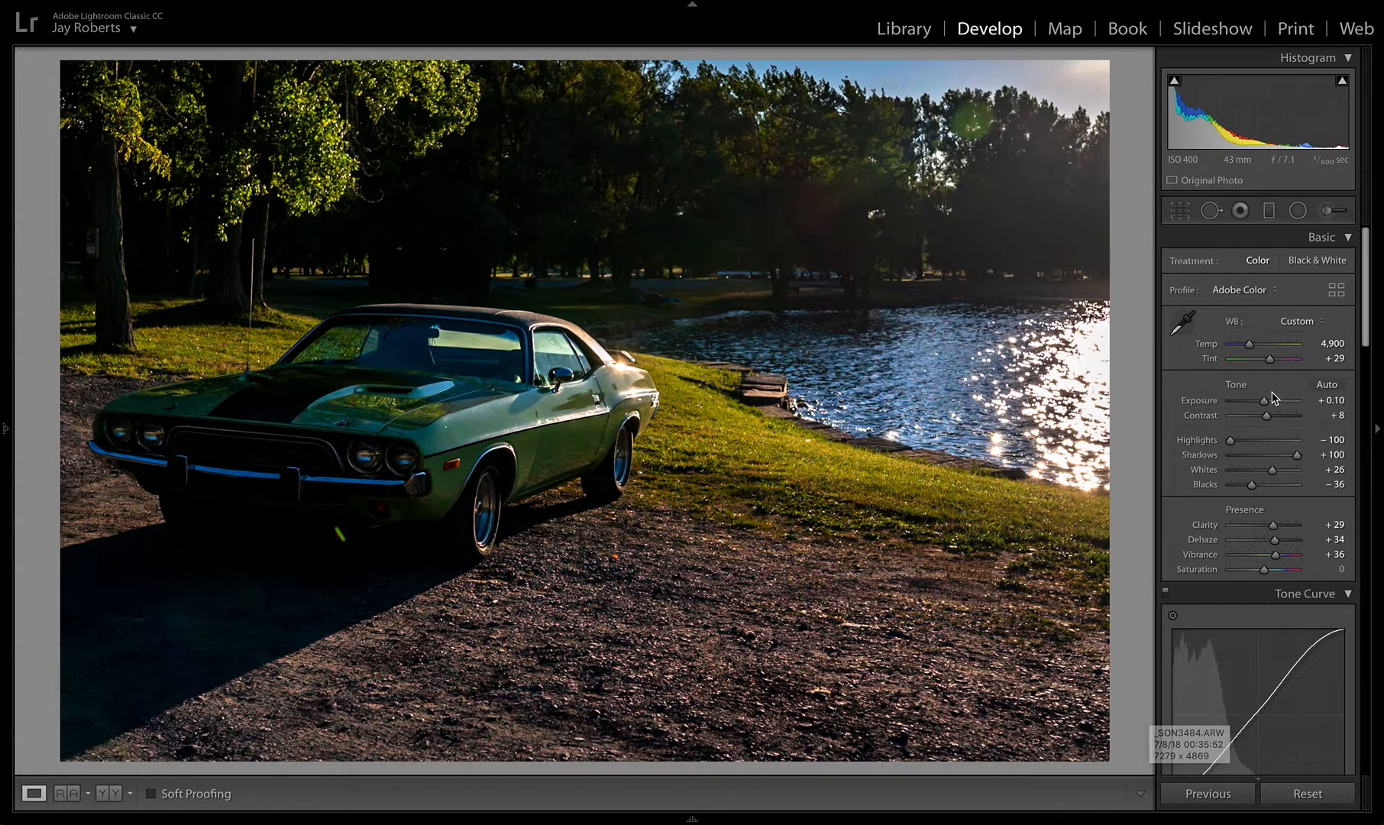
- Raise the photo's overall Exposure to +0.15
left_click(1333, 400)
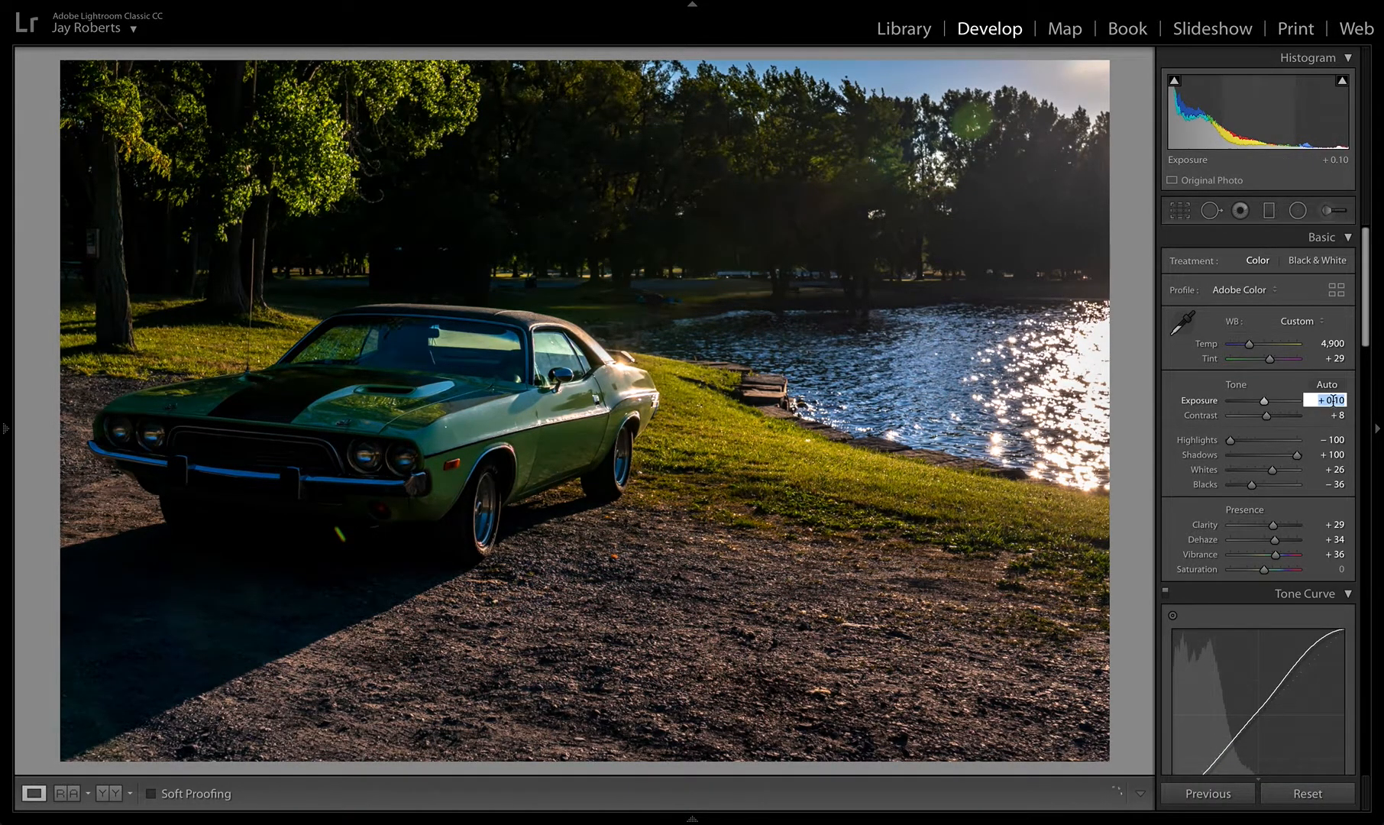
key("BackSpace")
key("Return")
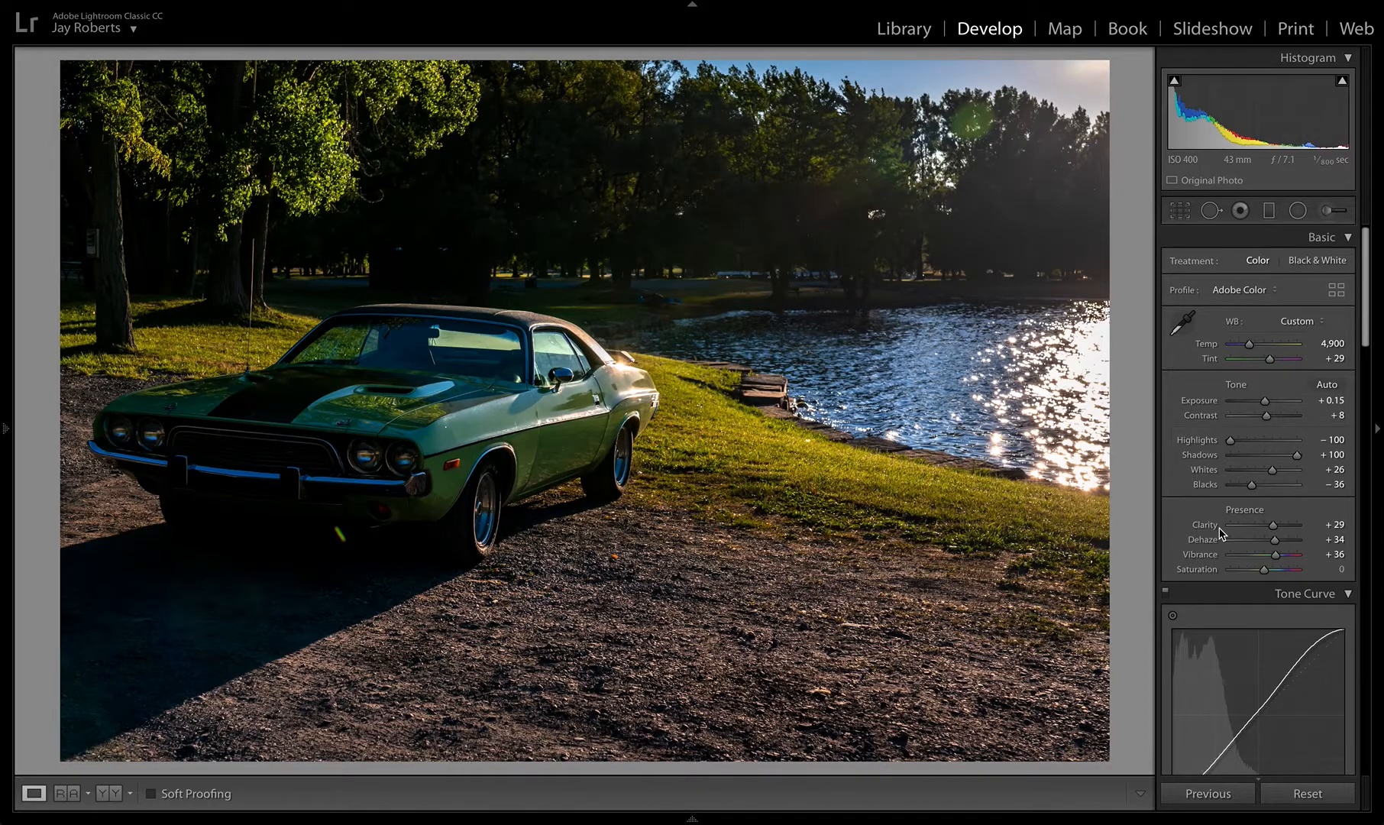
- Draw an elliptical radial filter with Exposure 0.20 over the car's grille and headlights, and invert its mask
left_click(1297, 212)
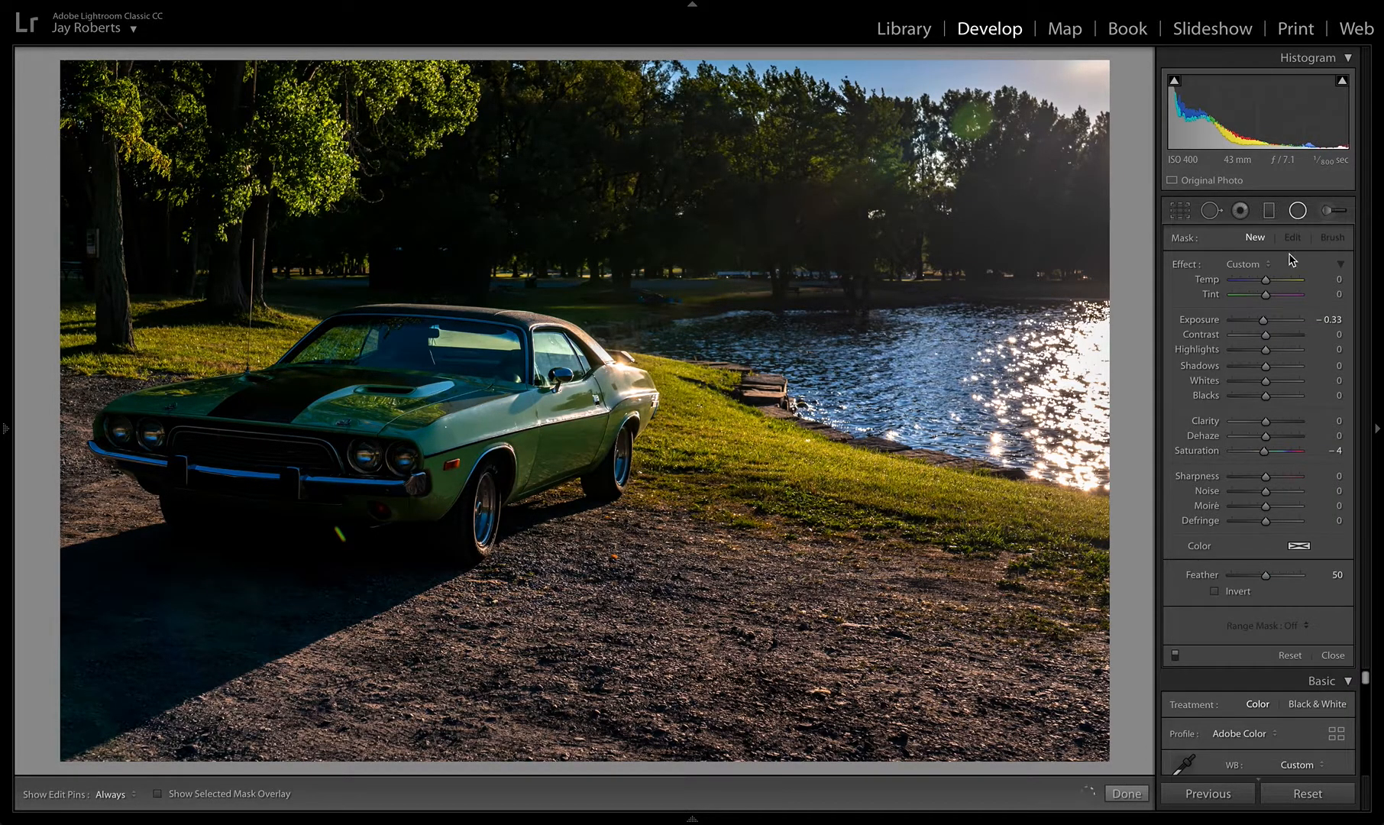
left_click_drag(1262, 319, 1269, 326)
mouse_move(249, 448)
left_mouse_down()
mouse_move(334, 464)
mouse_move(375, 500)
mouse_move(404, 474)
left_mouse_up()
left_click_drag(415, 446, 415, 463)
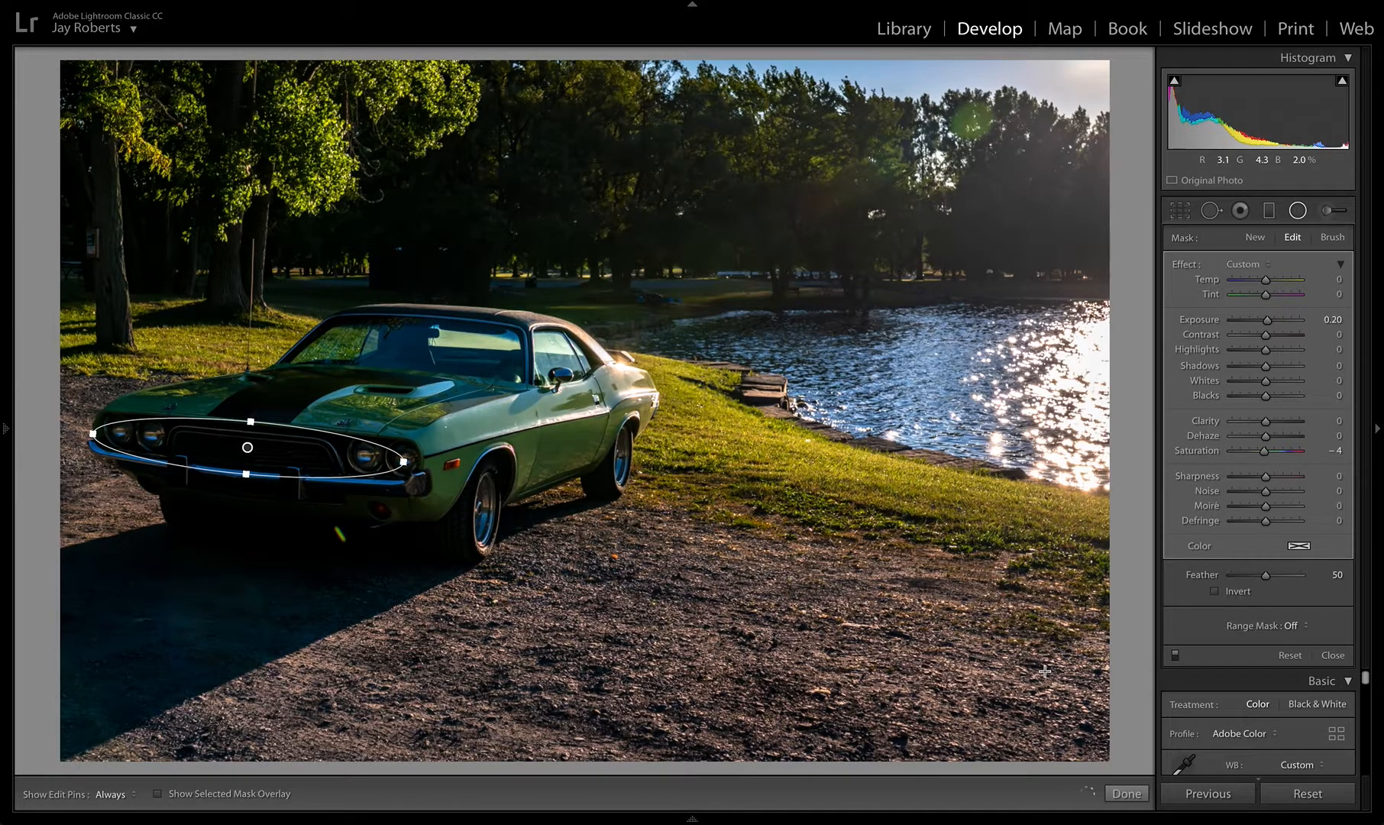
left_click(1215, 592)
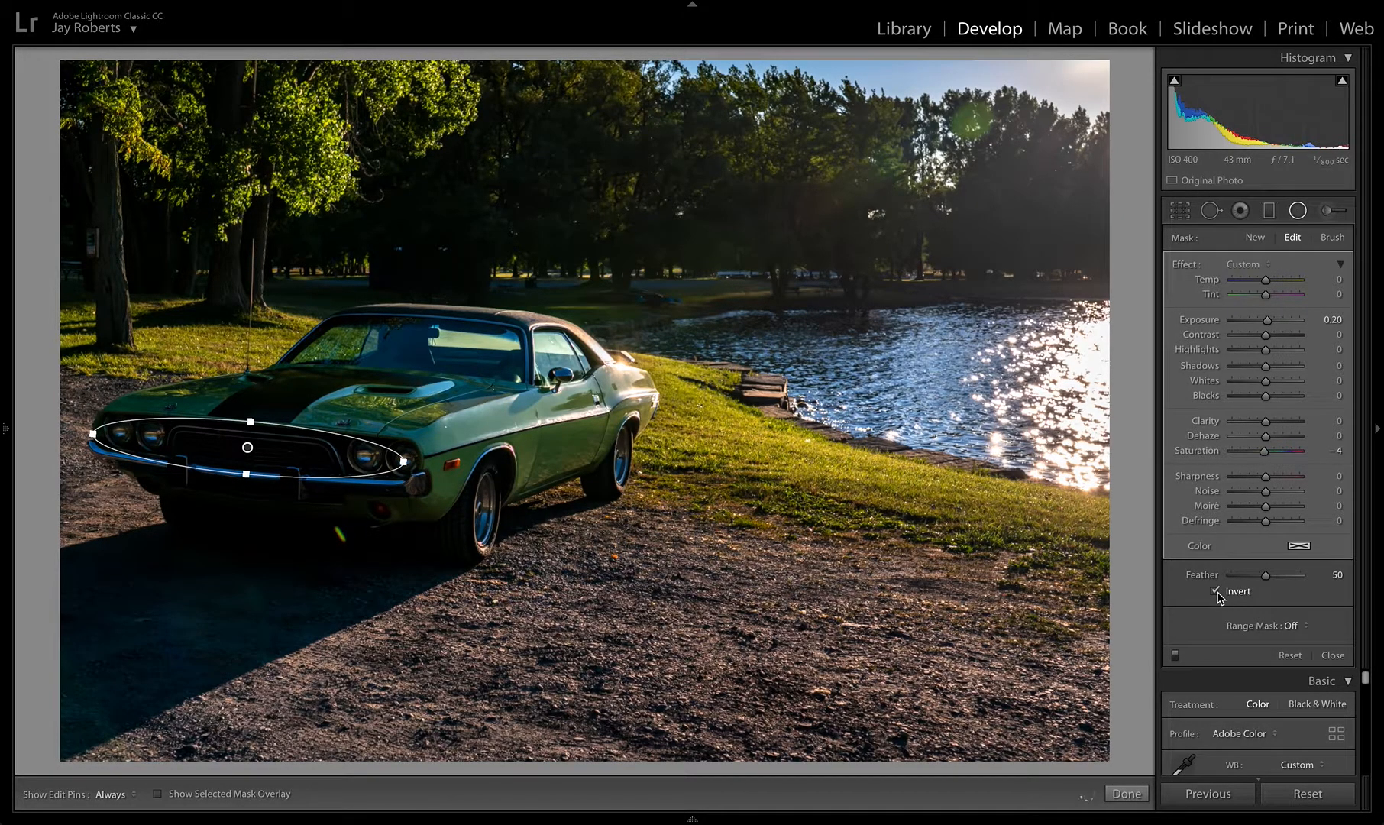
- Fit the radial filter ellipse more closely to the grille and headlights and set its Exposure to 1.96
mouse_move(248, 448)
left_mouse_down()
mouse_move(261, 449)
mouse_move(262, 425)
left_mouse_up()
left_click_drag(412, 458, 418, 461)
mouse_move(247, 461)
left_mouse_down()
mouse_move(259, 476)
mouse_move(257, 450)
left_mouse_up()
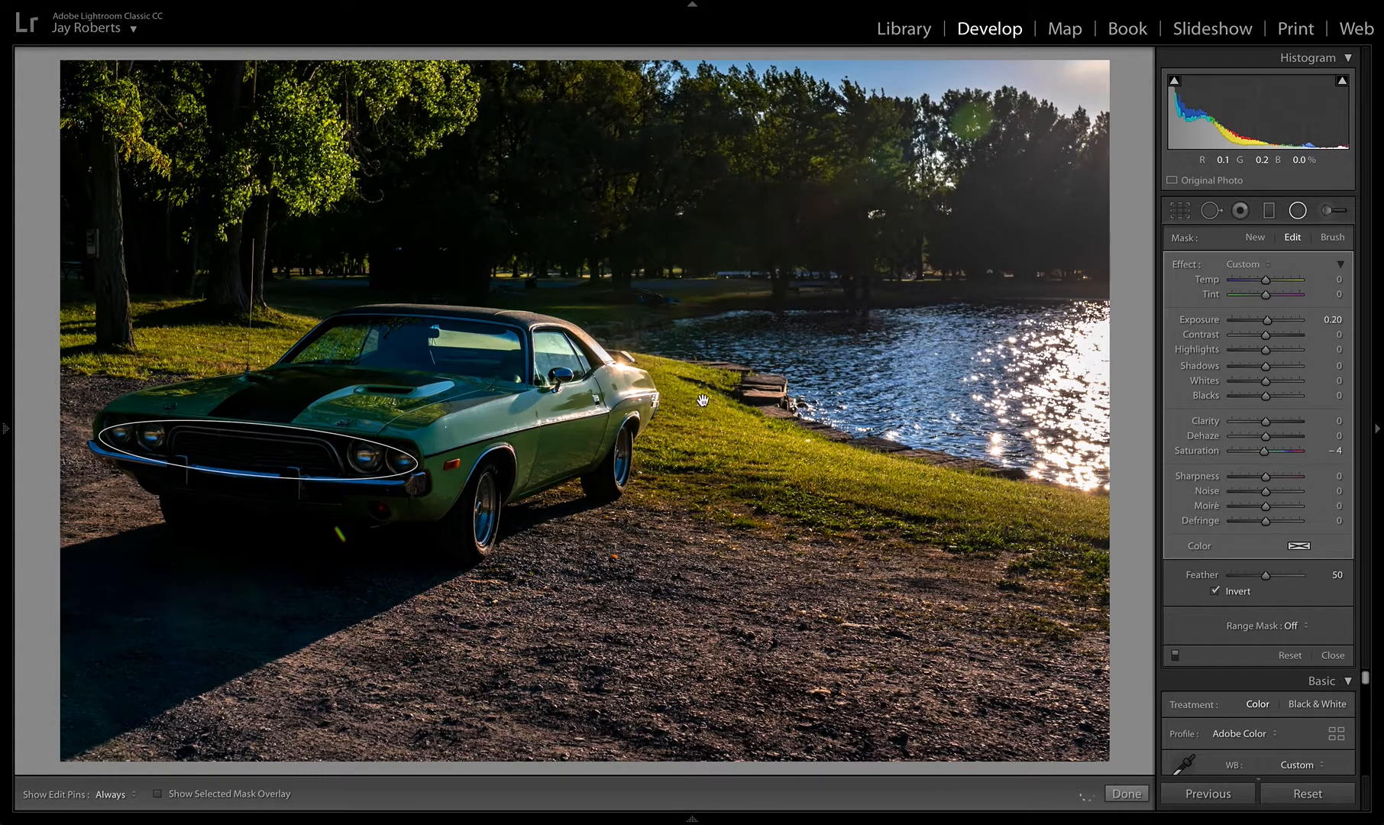
left_click_drag(1267, 320, 1285, 326)
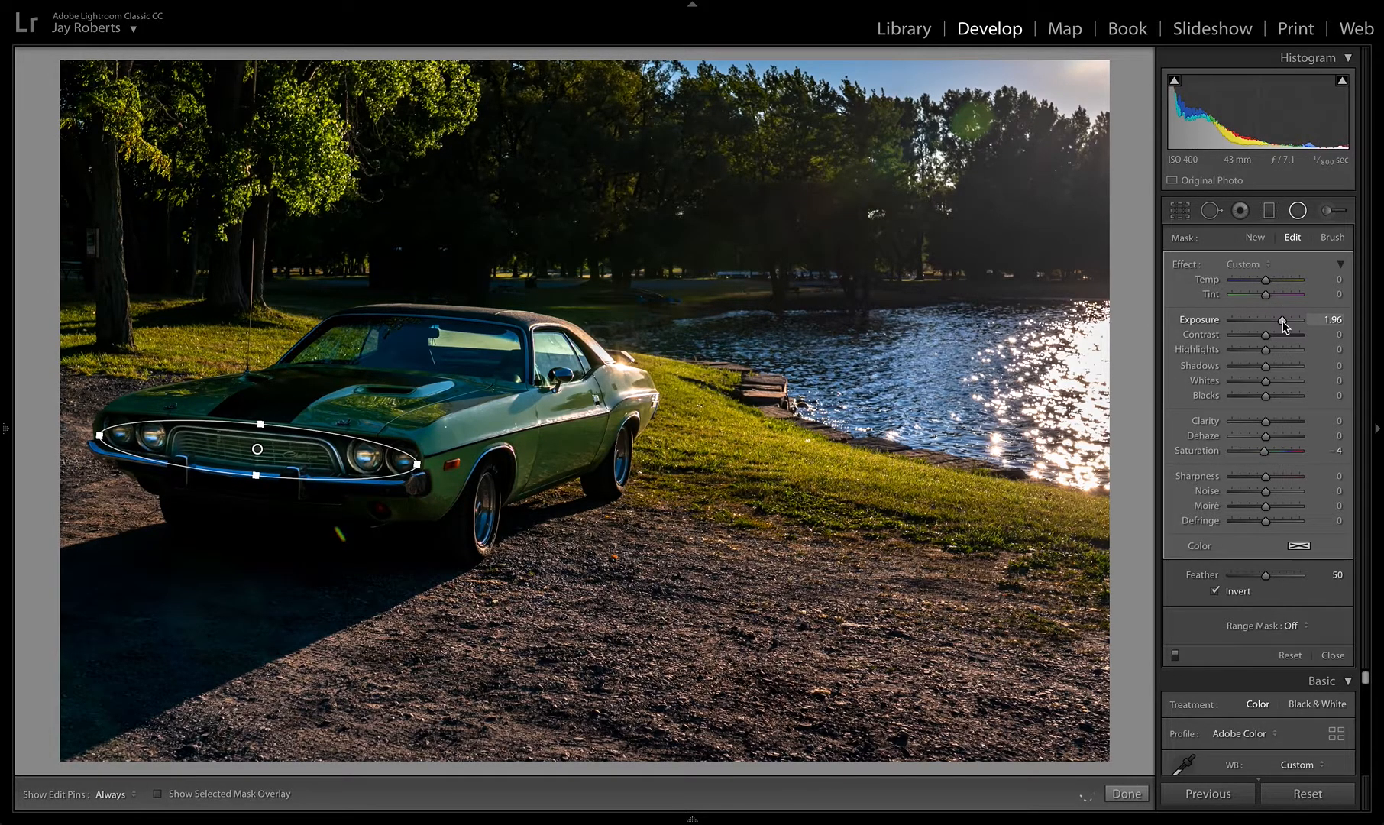
- Set the grille radial filter's Exposure to 0.75, Highlights to 40 and Whites to 16, and finish editing the filter
left_click(1333, 320)
type("0.5")
key("Return")
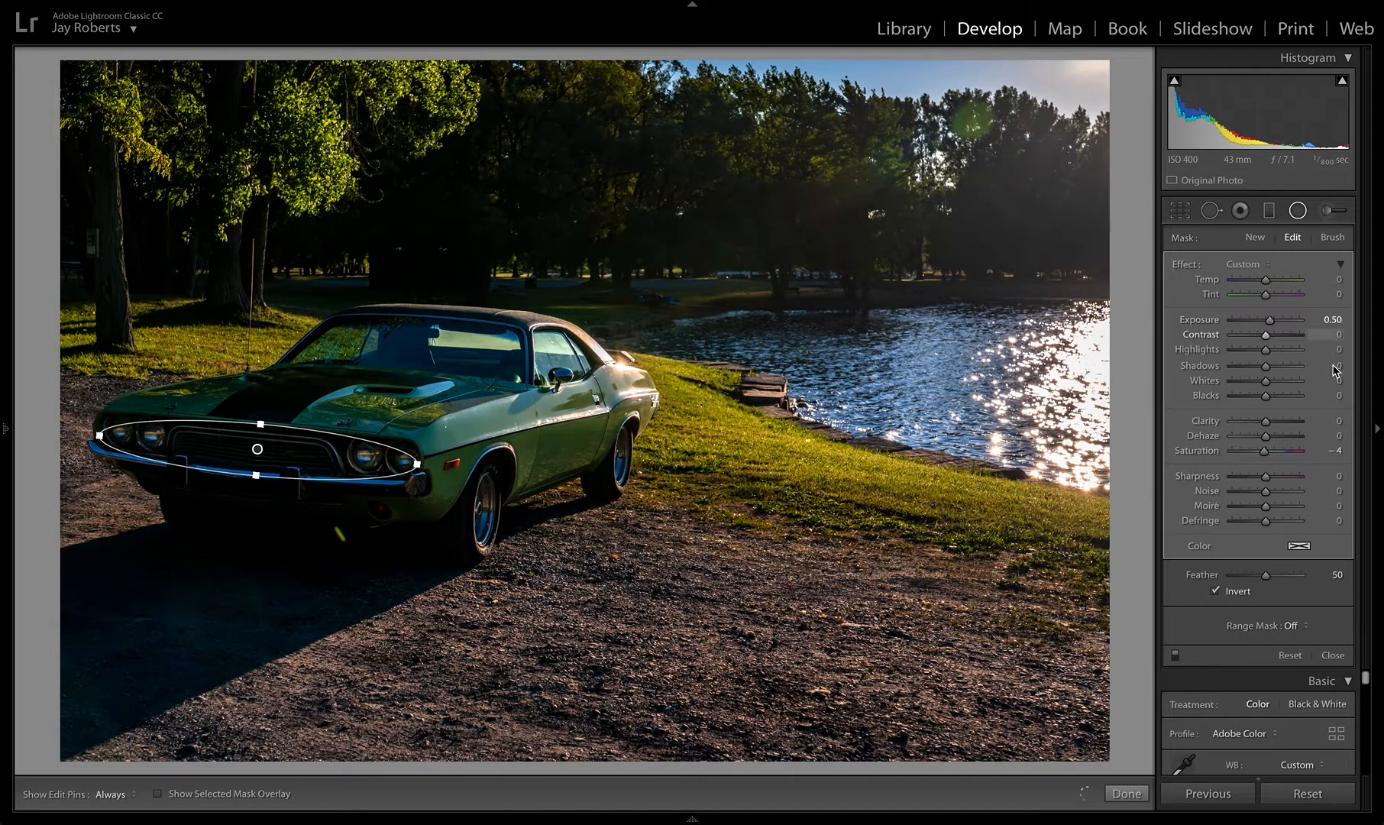
left_click_drag(1265, 350, 1281, 355)
left_click(1329, 318)
type(".75")
key("Return")
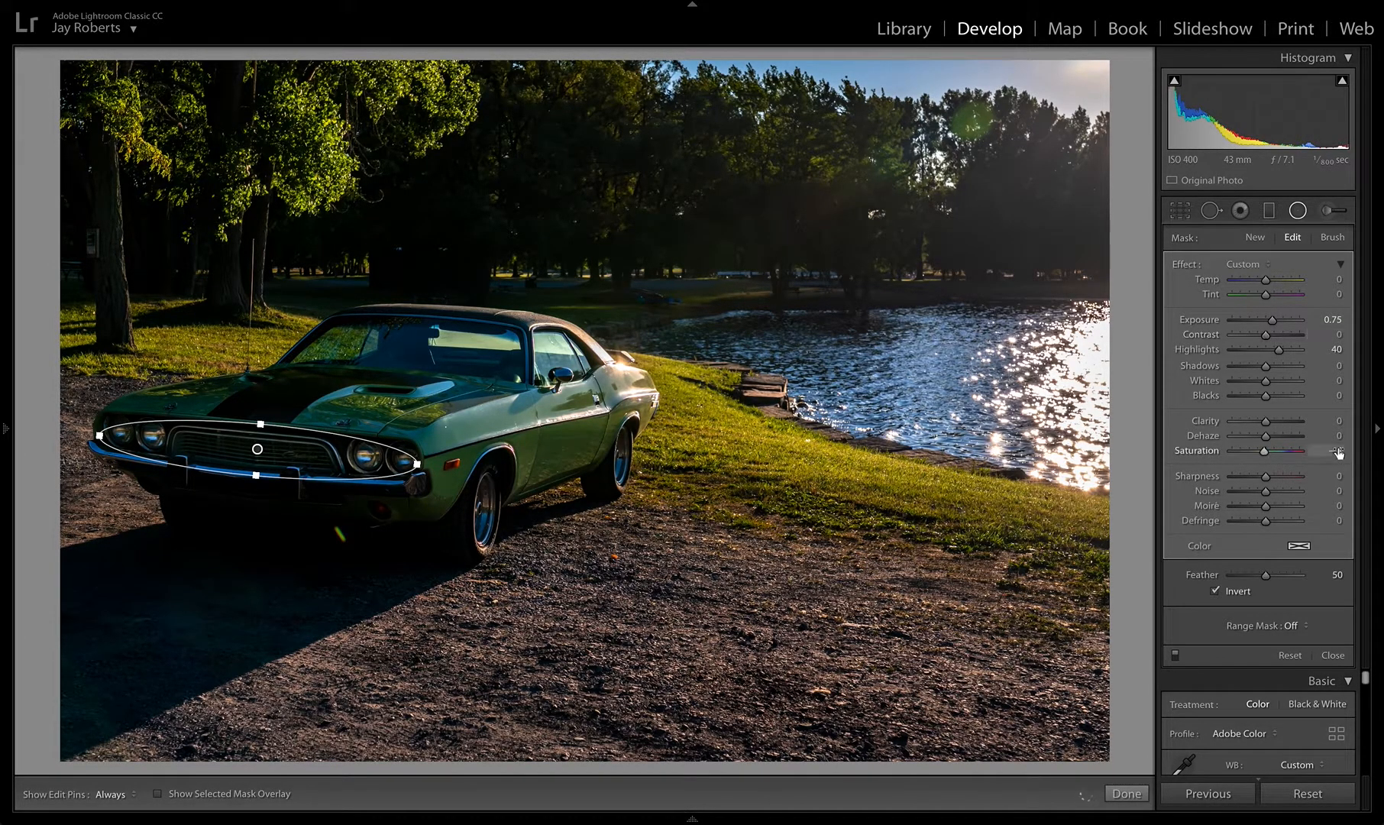
left_click_drag(1267, 381, 1272, 385)
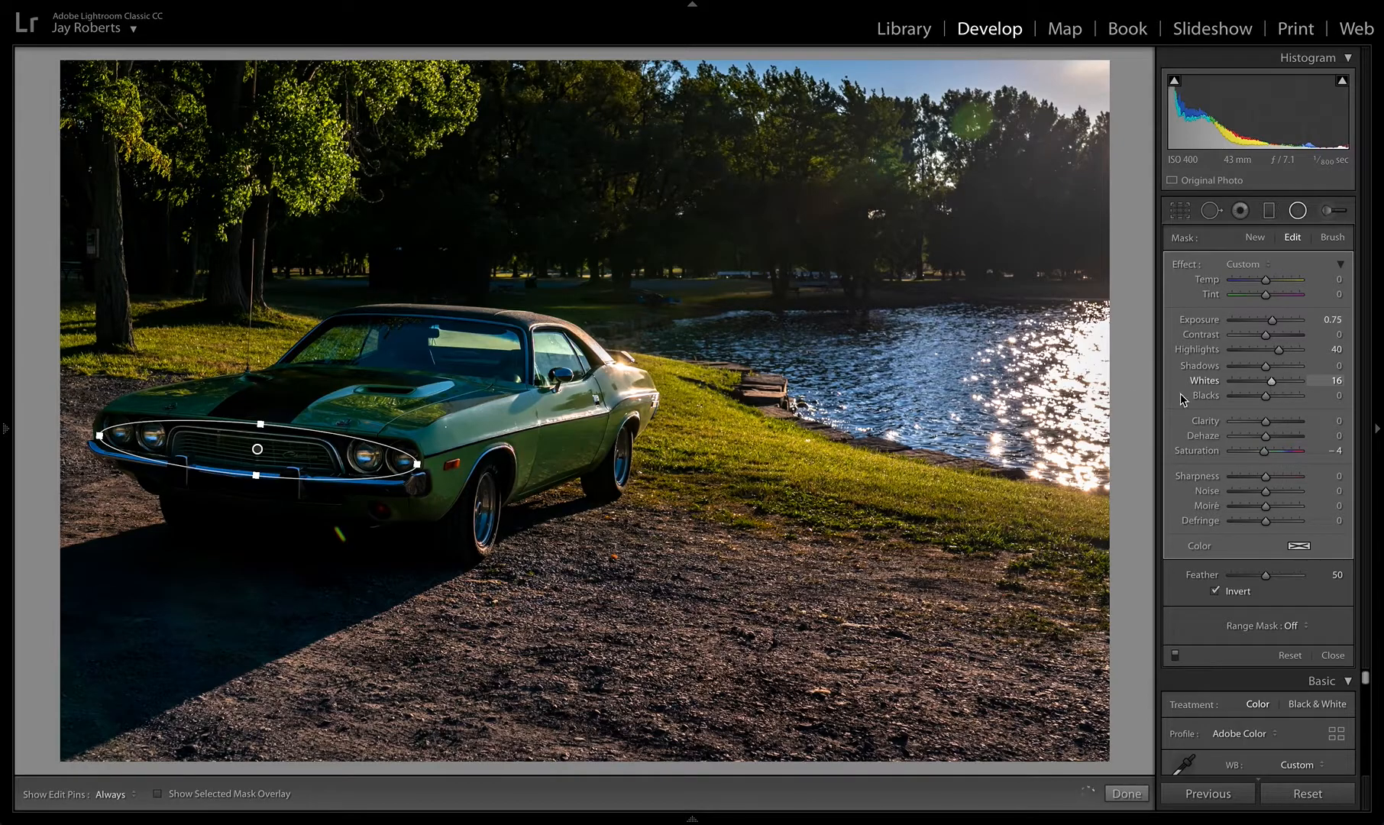
left_click(1126, 794)
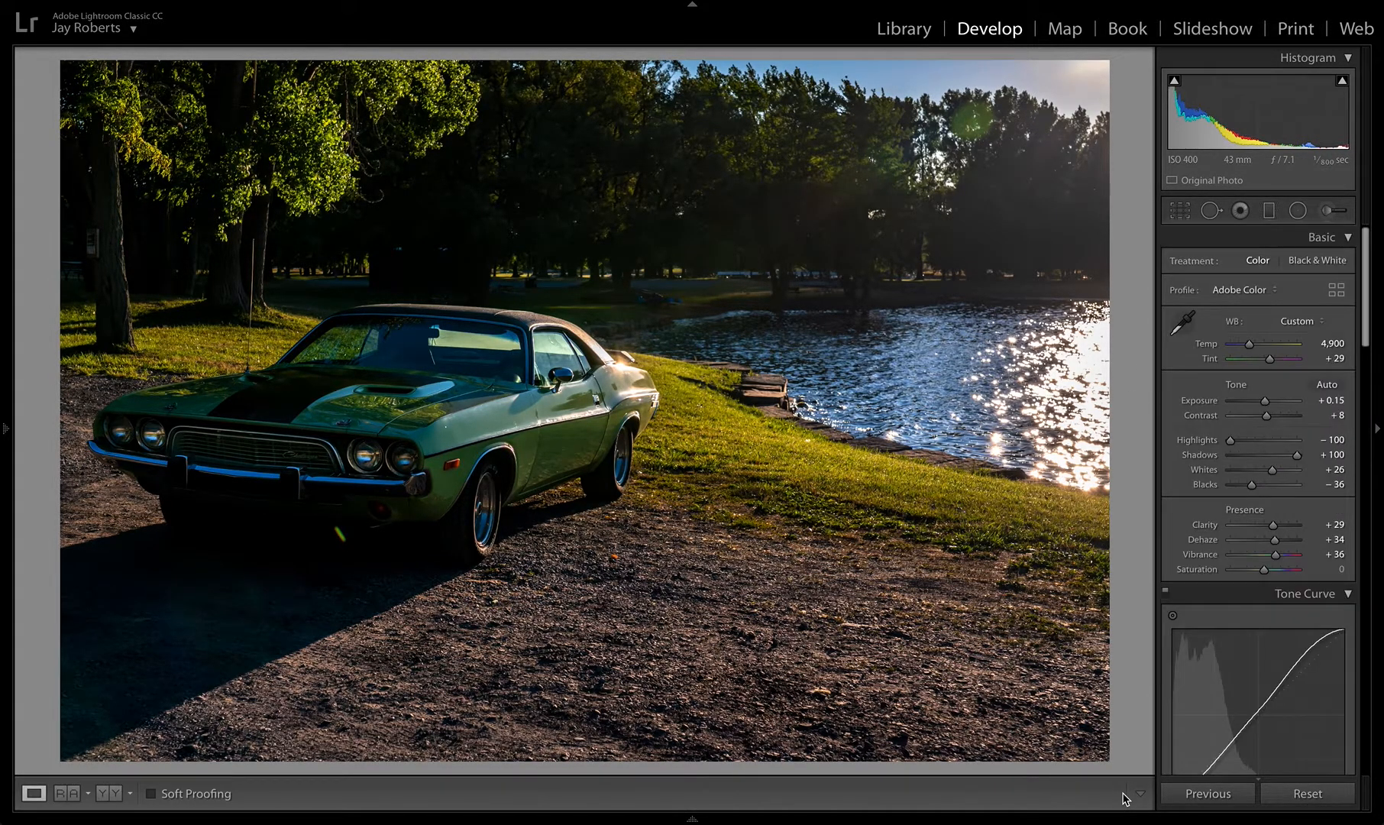
- Compare the car's grille with the radial filter switched off and on, leaving the filter on
left_click(1294, 216)
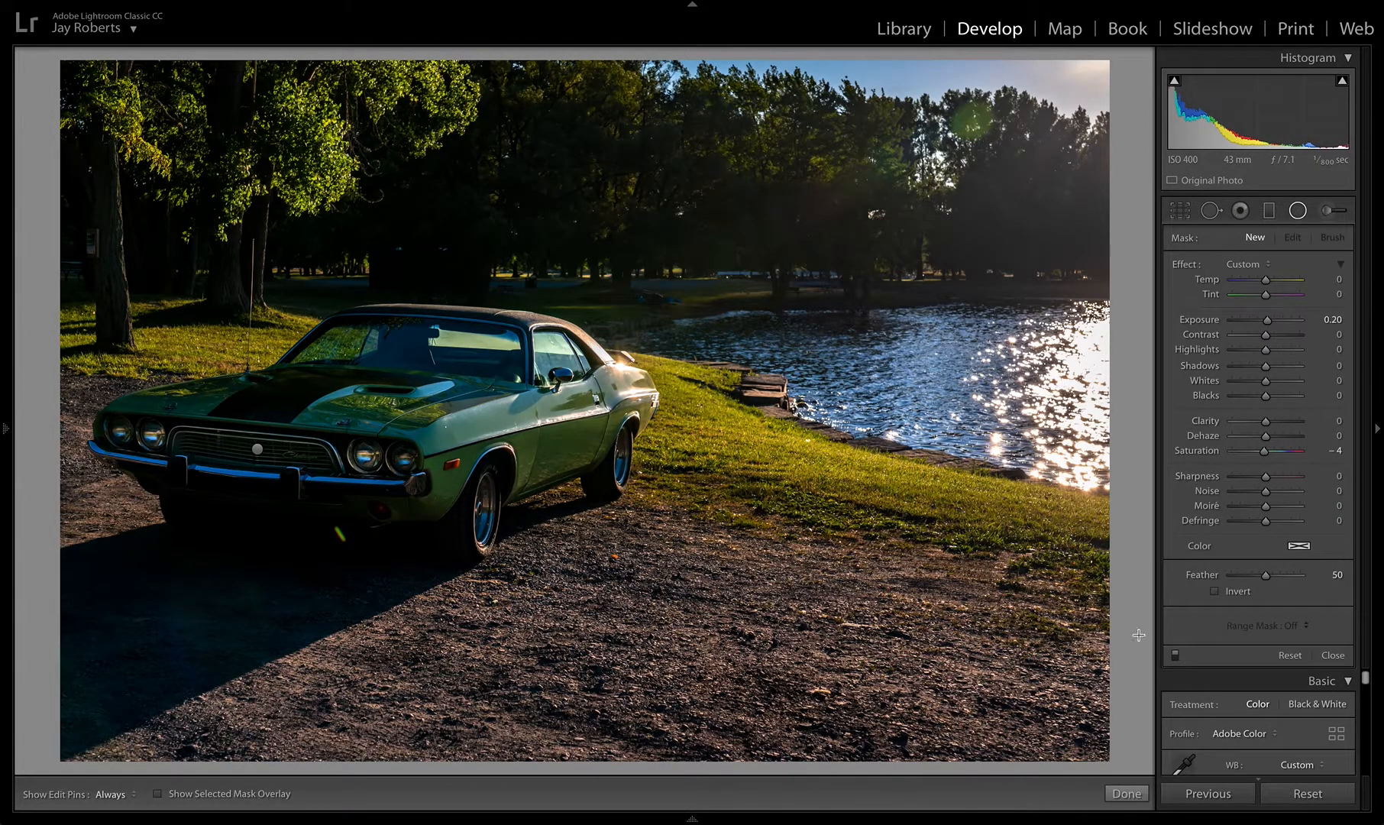
left_click(1174, 656)
left_click(1175, 655)
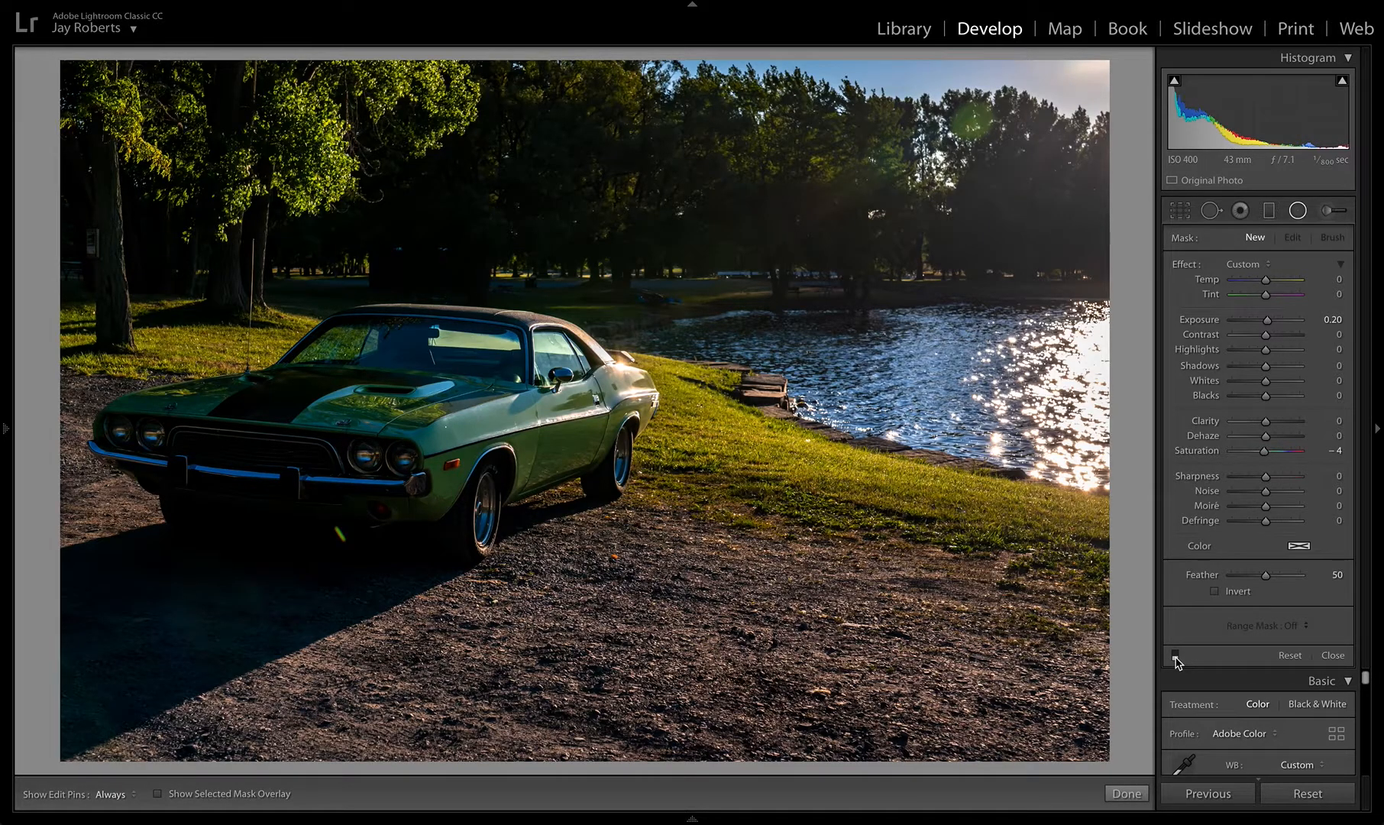
left_click(1174, 655)
left_click(1125, 794)
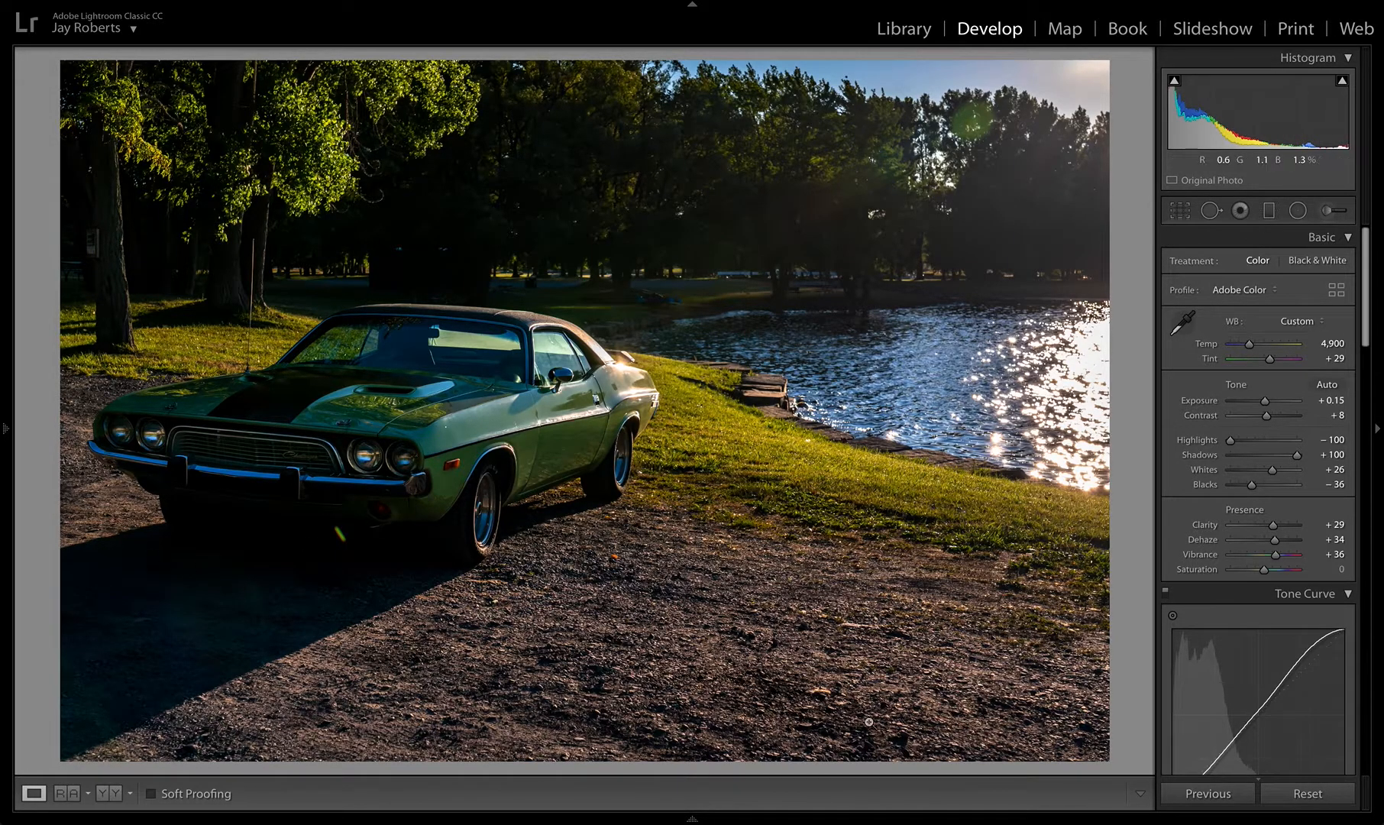
- Draw a slanted graduated filter with Exposure -0.47 up from the lower-left corner of the gravel foreground
left_click(1269, 214)
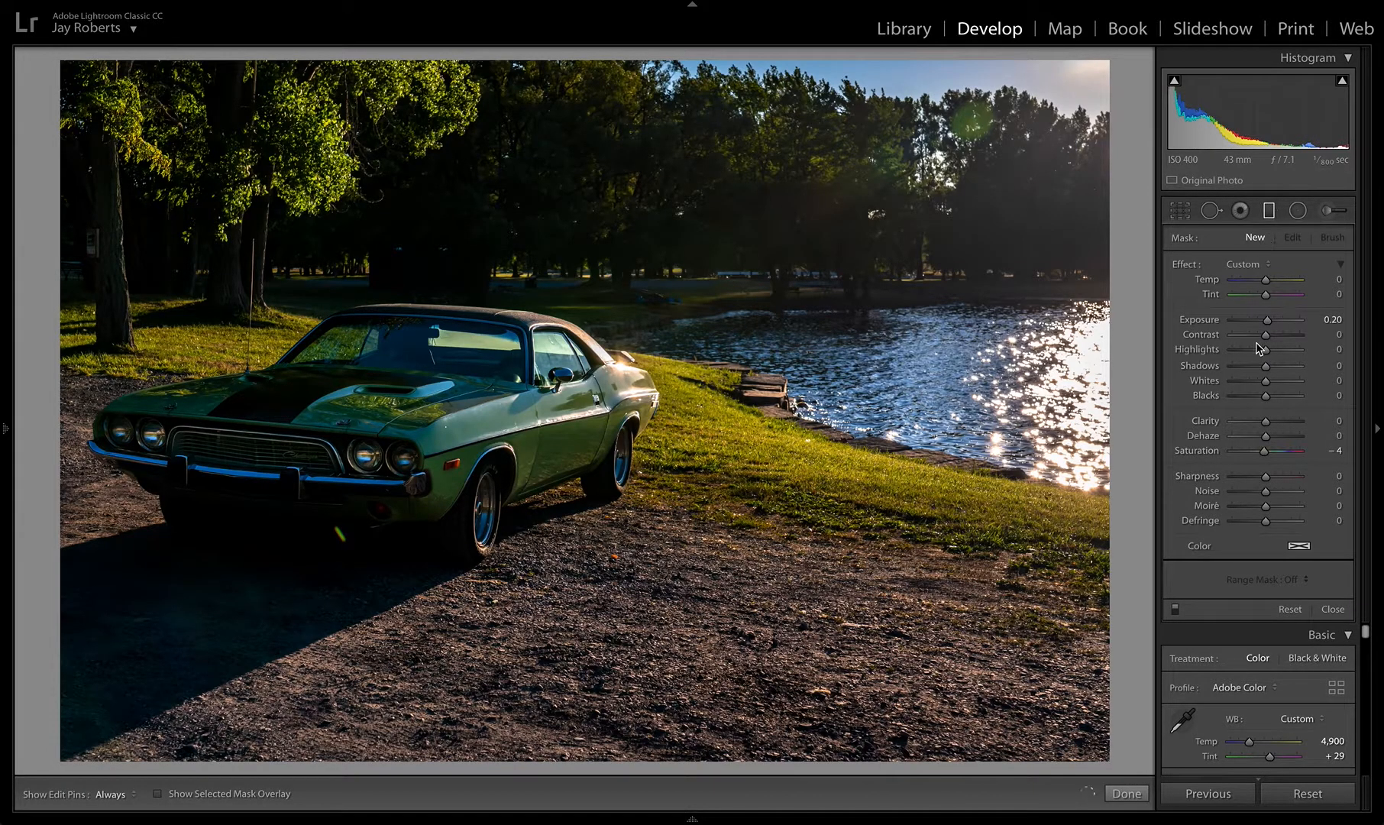
left_click(1267, 321)
left_click_drag(1267, 322, 1263, 324)
left_click_drag(92, 746, 146, 587)
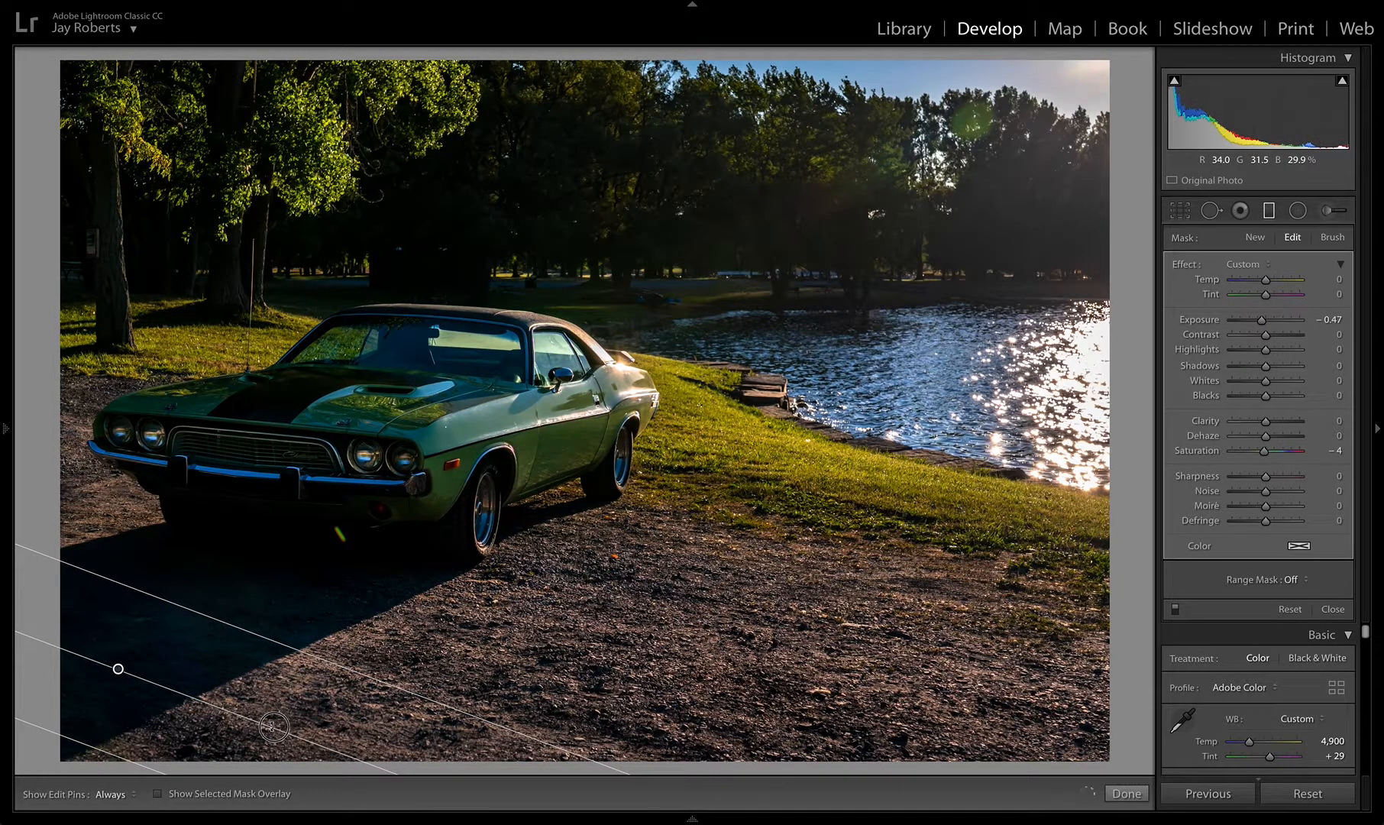
- Move the graduated filter further toward the middle of the foreground and rotate it to a shallower angle
left_click_drag(271, 727, 274, 723)
left_click_drag(118, 669, 288, 671)
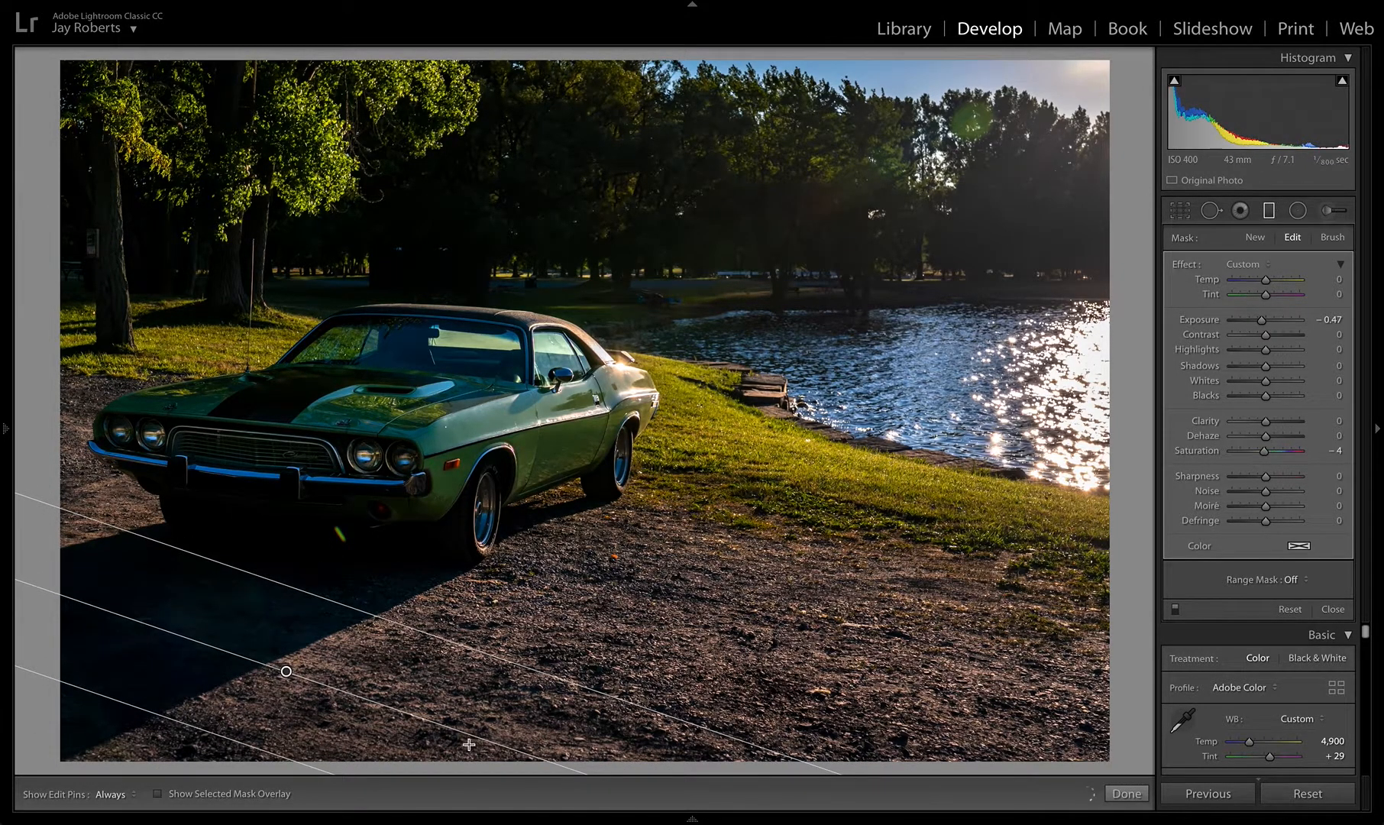
left_click_drag(479, 731, 486, 732)
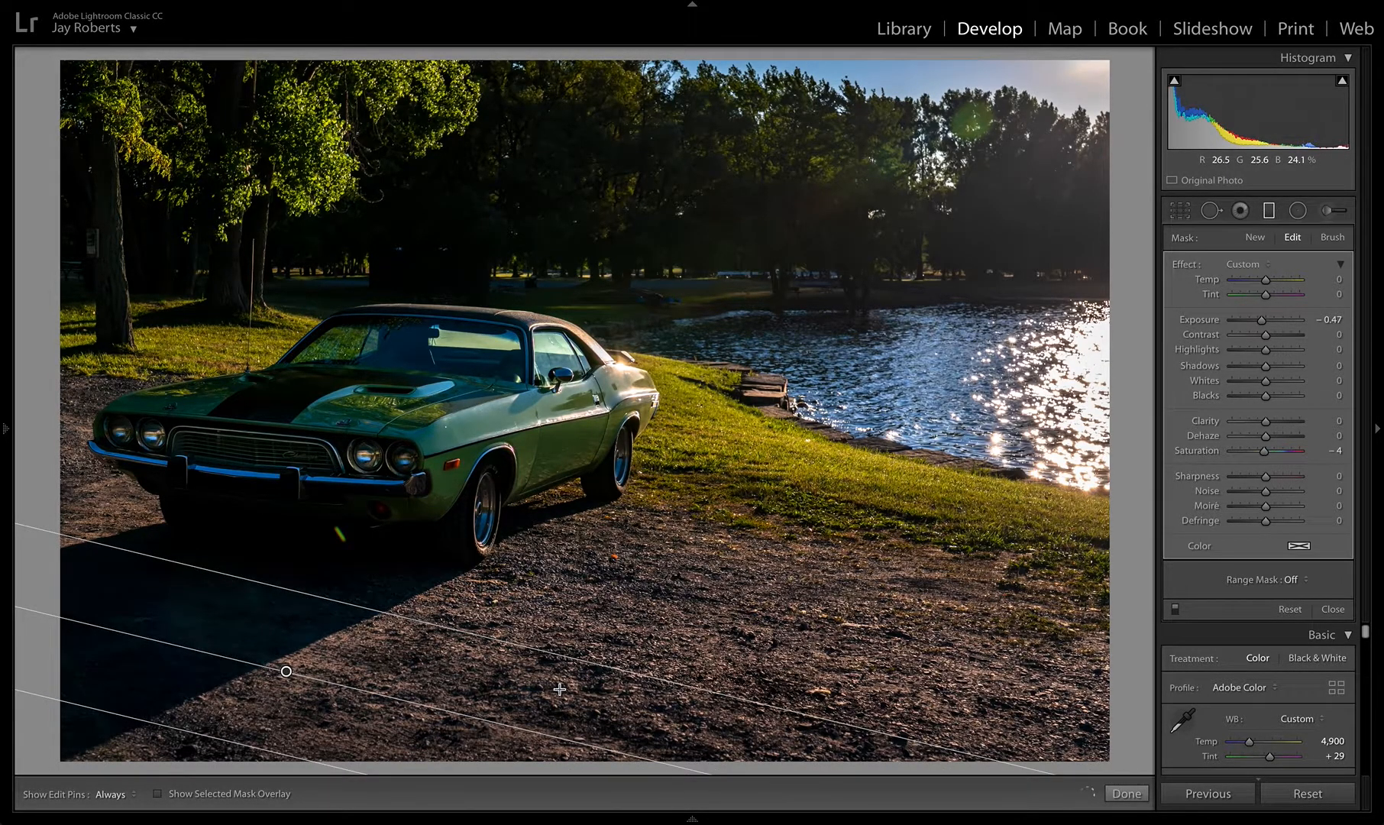
- Set the graduated filter's Sharpness to -100, Exposure to -0.90 and Dehaze to 8, and finish editing the filter
left_click_drag(1266, 478, 1140, 462)
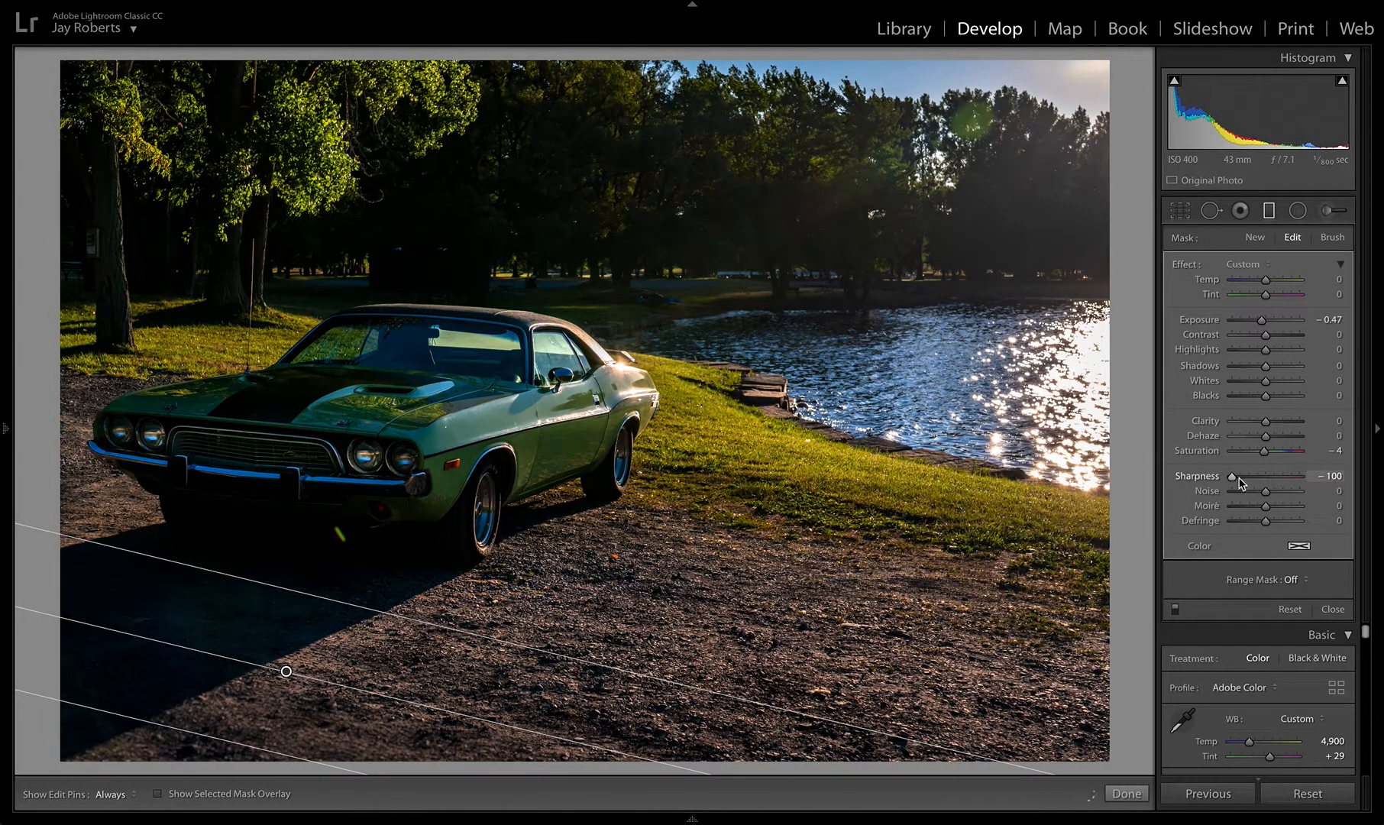
left_click_drag(1262, 327, 1260, 327)
left_click_drag(1266, 437, 1268, 437)
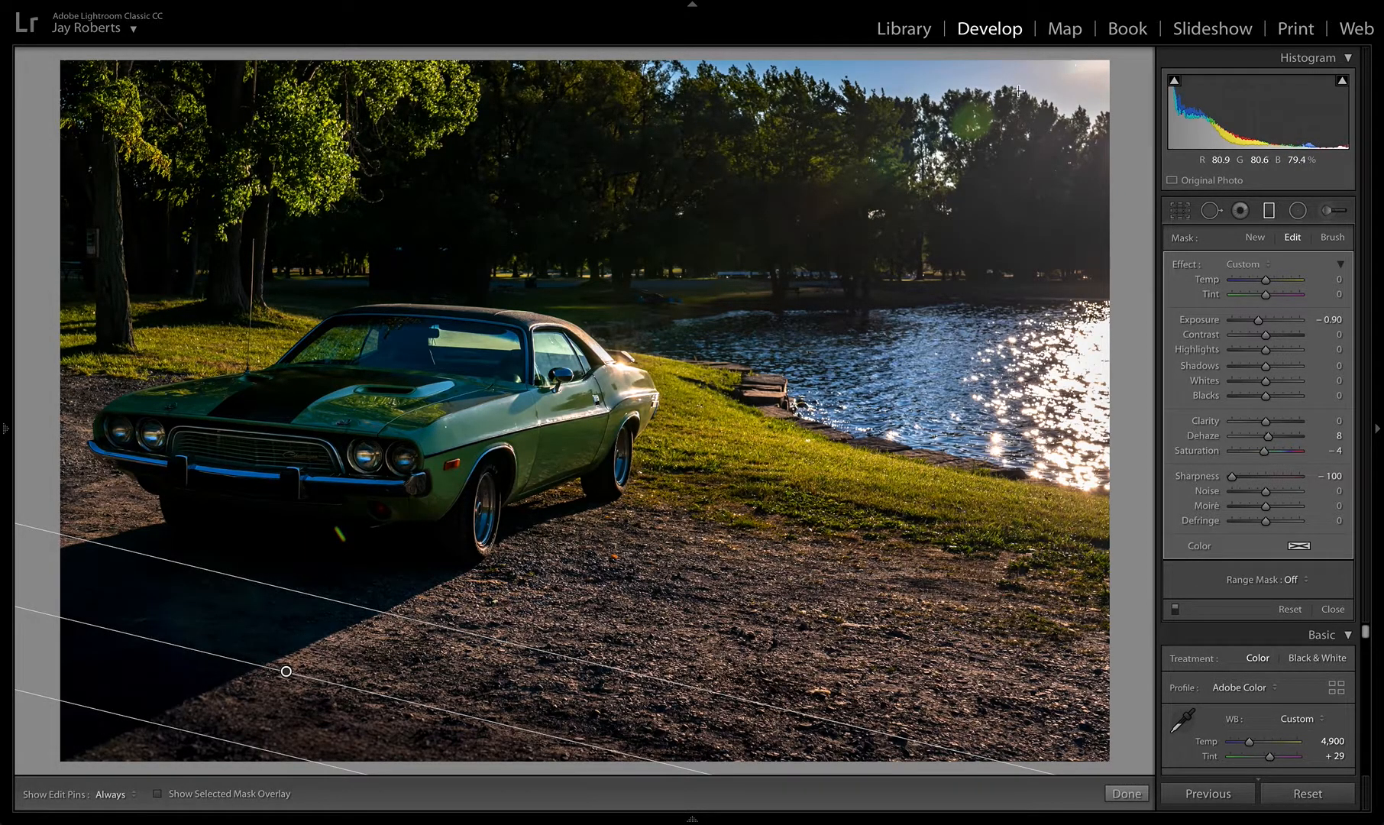
left_click(1127, 793)
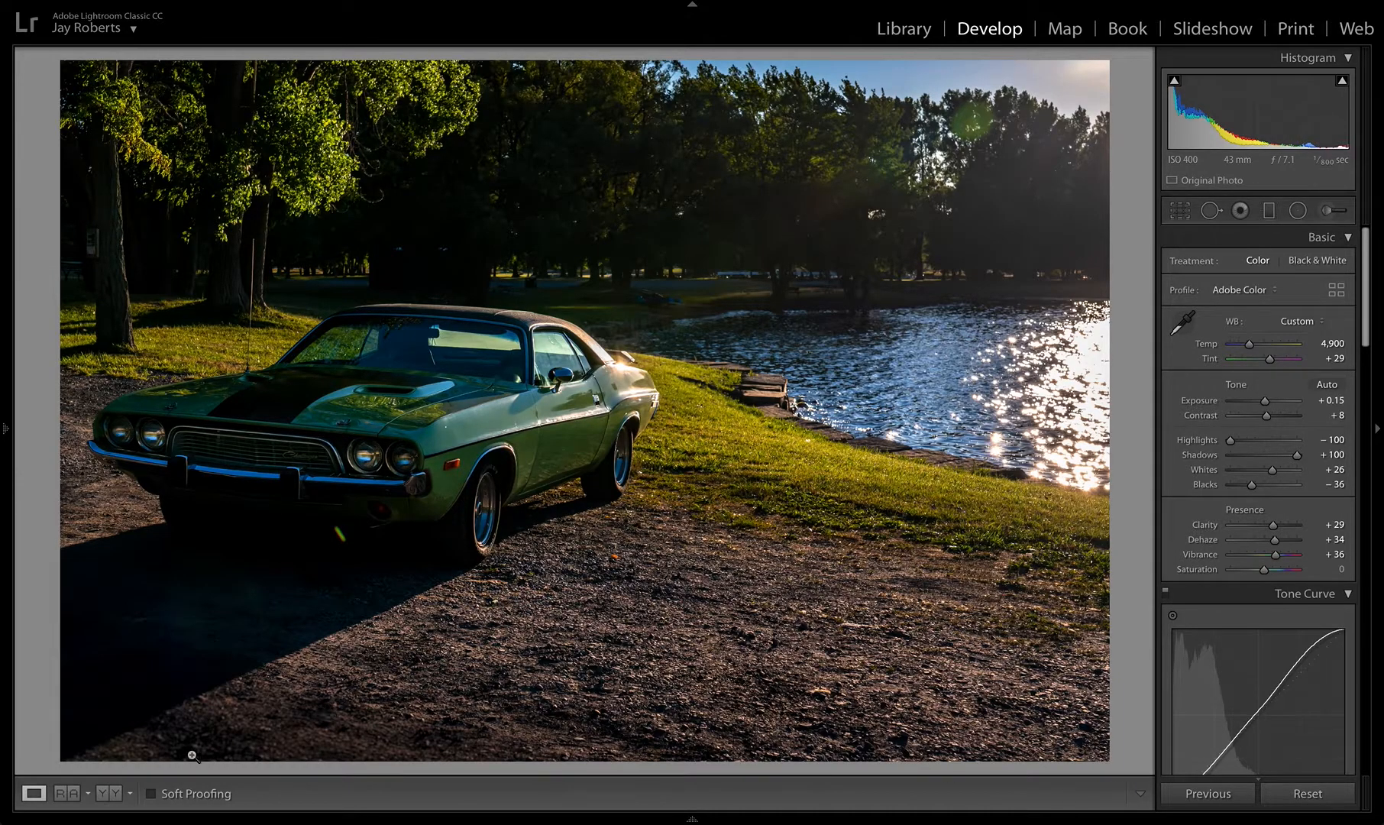
- Compare the edited photo side by side with its original state, and flip between this copy and the earlier edit in single view
left_click(108, 794)
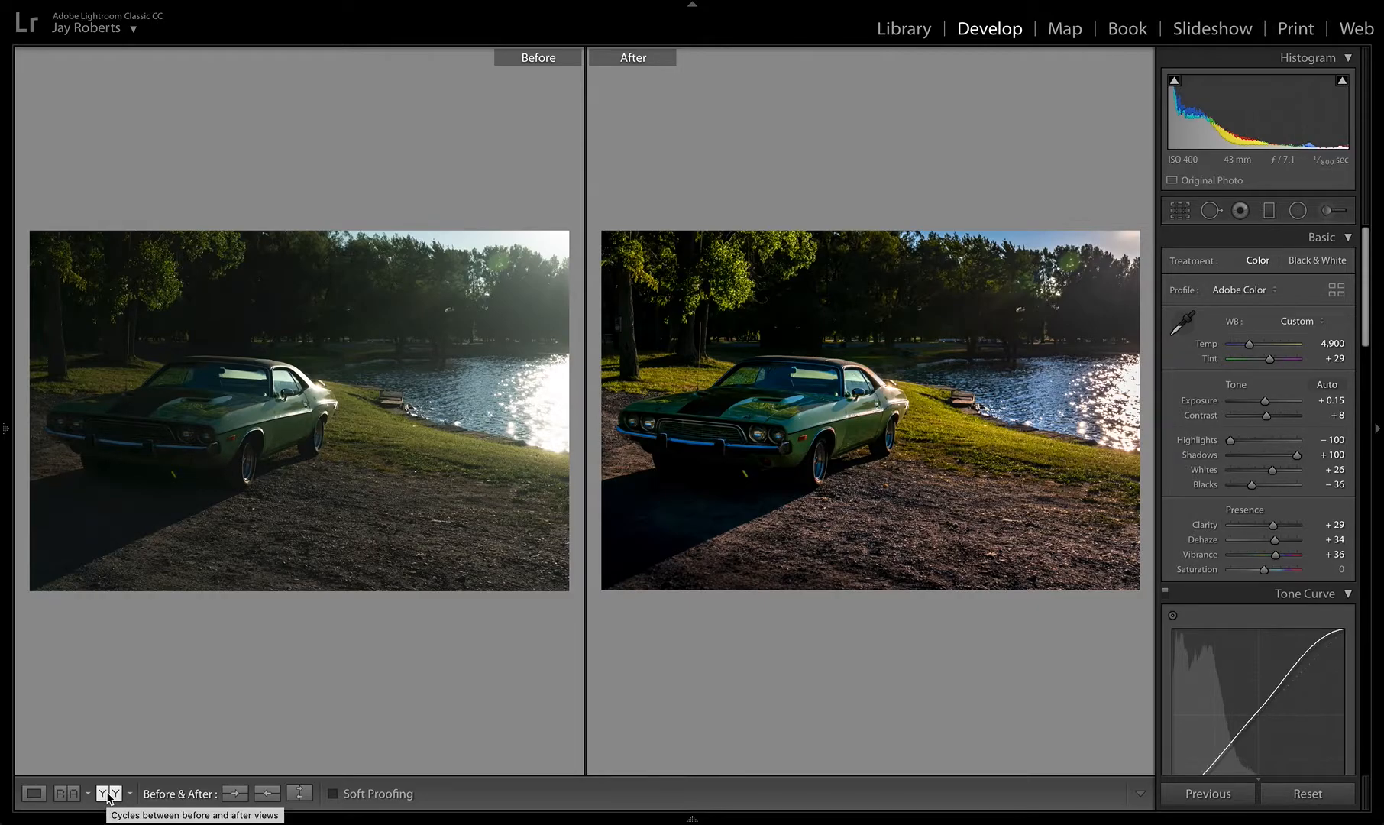
left_click(37, 795)
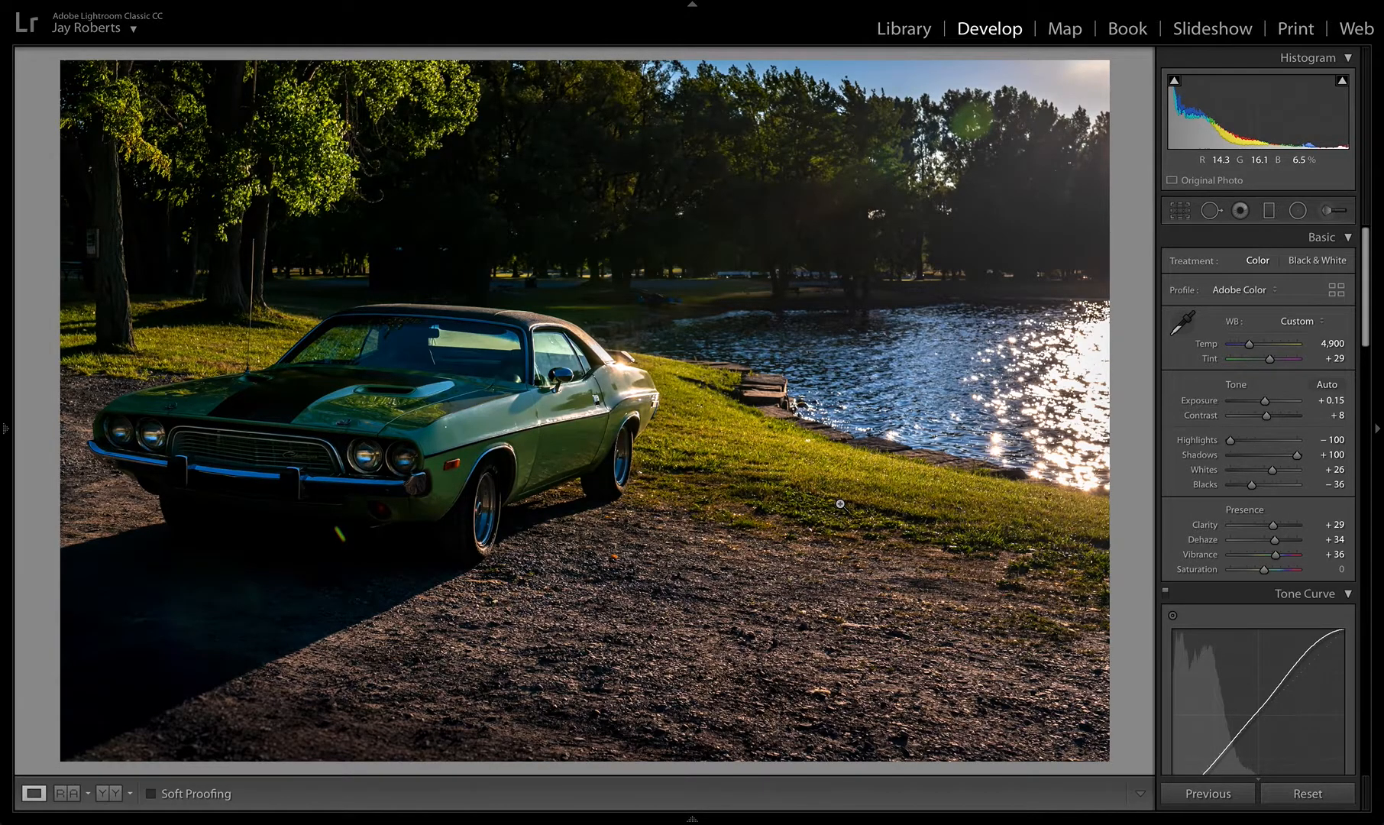
key("Right")
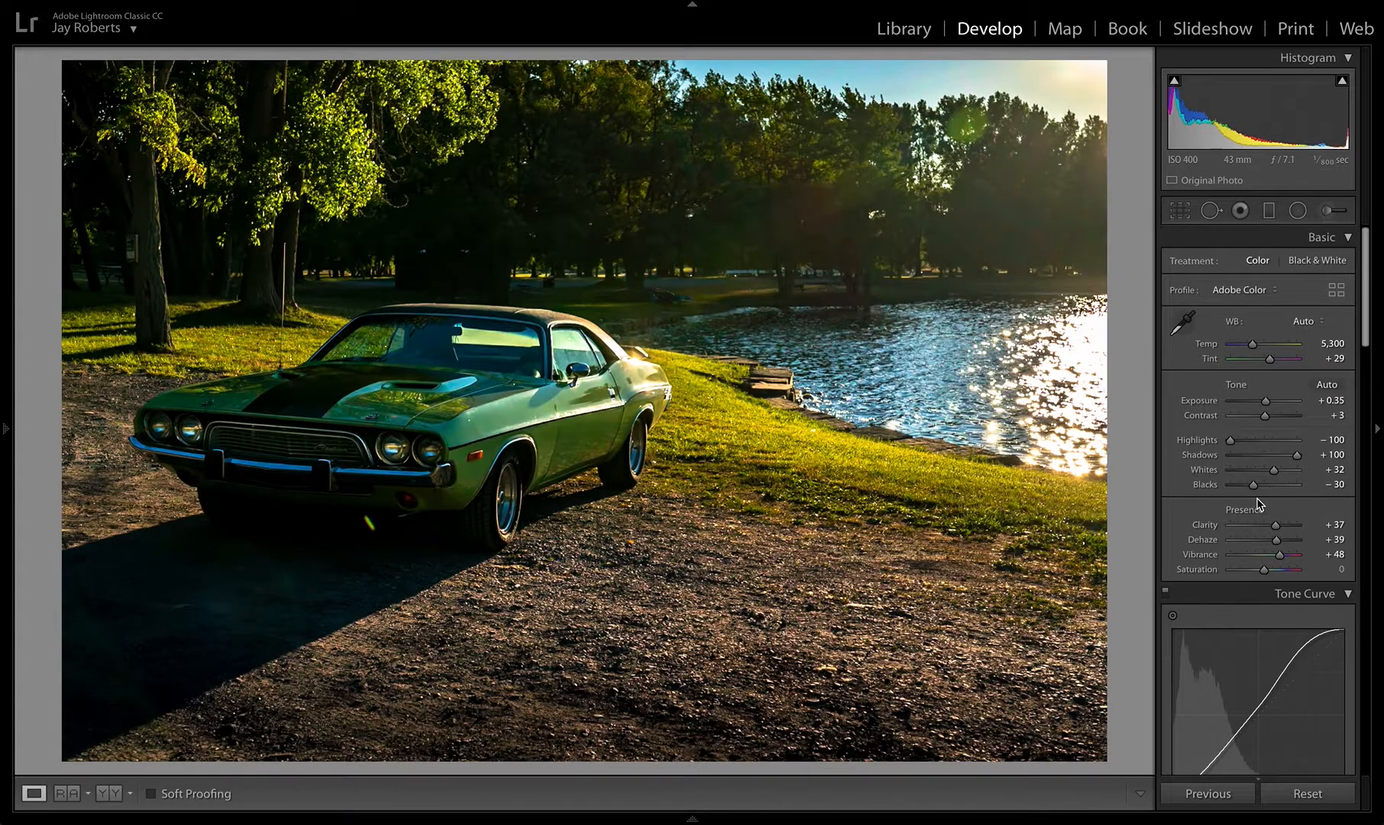
key("Right")
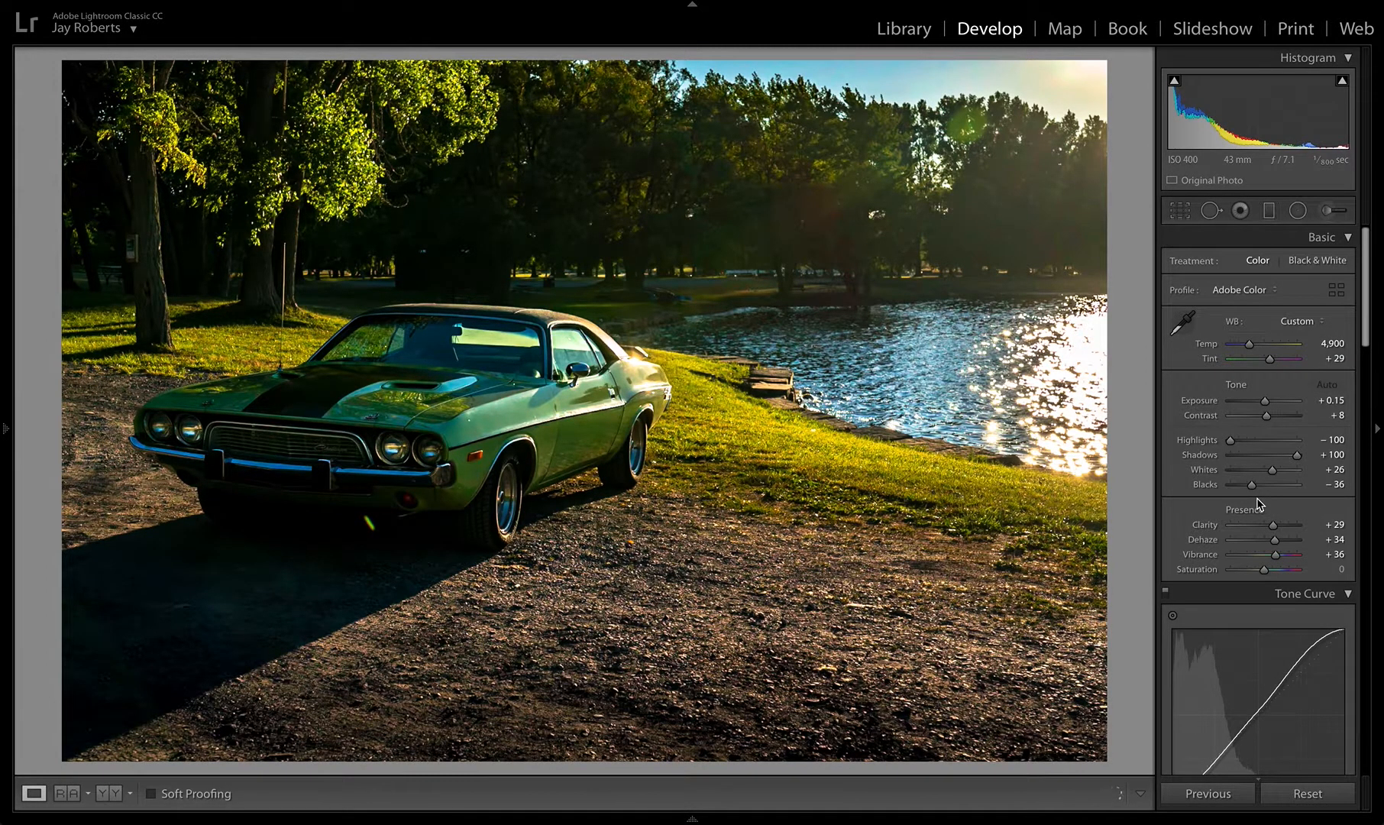